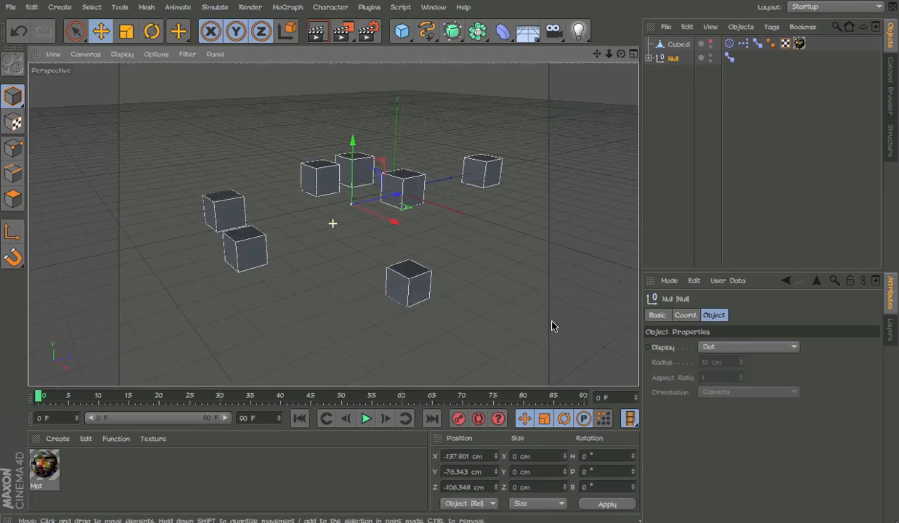
Raise Pose.0 on the Null's Pose Morph tag to 53 % and then to 100 %.
{"action": "left_click", "coordinate": [729, 58]}
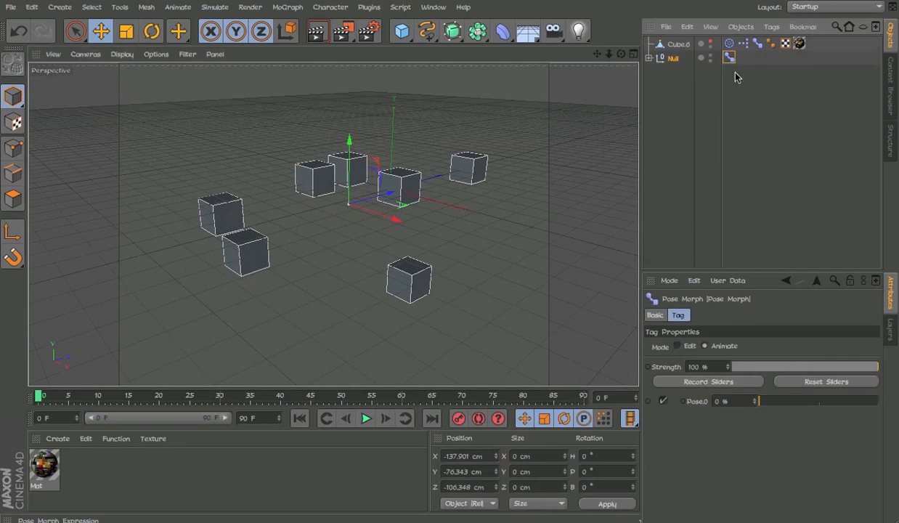
{"action": "mouse_move", "coordinate": [758, 401]}
{"action": "left_mouse_down"}
{"action": "mouse_move", "coordinate": [846, 401]}
{"action": "mouse_move", "coordinate": [748, 392]}
{"action": "mouse_move", "coordinate": [802, 392]}
{"action": "mouse_move", "coordinate": [758, 399]}
{"action": "mouse_move", "coordinate": [798, 417]}
{"action": "mouse_move", "coordinate": [799, 404]}
{"action": "mouse_move", "coordinate": [837, 403]}
{"action": "mouse_move", "coordinate": [847, 409]}
{"action": "mouse_move", "coordinate": [821, 431]}
{"action": "mouse_move", "coordinate": [790, 419]}
{"action": "mouse_move", "coordinate": [771, 427]}
{"action": "mouse_move", "coordinate": [851, 436]}
{"action": "mouse_move", "coordinate": [819, 437]}
{"action": "mouse_move", "coordinate": [859, 431]}
{"action": "mouse_move", "coordinate": [701, 424]}
{"action": "mouse_move", "coordinate": [819, 439]}
{"action": "mouse_move", "coordinate": [842, 436]}
{"action": "mouse_move", "coordinate": [818, 428]}
{"action": "mouse_move", "coordinate": [879, 424]}
{"action": "mouse_move", "coordinate": [737, 387]}
{"action": "mouse_move", "coordinate": [846, 387]}
{"action": "mouse_move", "coordinate": [781, 389]}
{"action": "mouse_move", "coordinate": [852, 353]}
{"action": "mouse_move", "coordinate": [783, 357]}
{"action": "mouse_move", "coordinate": [866, 346]}
{"action": "mouse_move", "coordinate": [811, 356]}
{"action": "mouse_move", "coordinate": [898, 351]}
{"action": "mouse_move", "coordinate": [851, 380]}
{"action": "mouse_move", "coordinate": [799, 381]}
{"action": "mouse_move", "coordinate": [796, 396]}
{"action": "mouse_move", "coordinate": [842, 392]}
{"action": "mouse_move", "coordinate": [741, 392]}
{"action": "mouse_move", "coordinate": [886, 384]}
{"action": "mouse_move", "coordinate": [760, 392]}
{"action": "mouse_move", "coordinate": [823, 396]}
{"action": "left_mouse_up"}
{"action": "right_click_drag", "start_coordinate": [364, 271], "coordinate": [454, 268], "text": "alt"}
{"action": "mouse_move", "coordinate": [454, 264]}
{"action": "left_mouse_down", "text": "alt"}
{"action": "mouse_move", "coordinate": [512, 357]}
{"action": "mouse_move", "coordinate": [386, 316]}
{"action": "left_mouse_up", "text": "alt"}
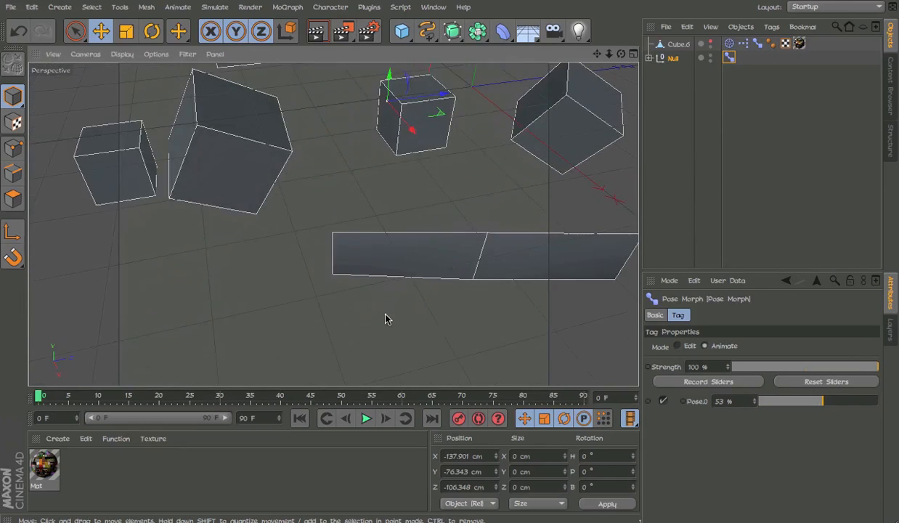
{"action": "scroll", "coordinate": [386, 316], "scroll_direction": "down", "scroll_amount": 3}
{"action": "left_click_drag", "start_coordinate": [579, 220], "coordinate": [590, 169], "text": "alt"}
{"action": "scroll", "coordinate": [591, 170], "scroll_direction": "down", "scroll_amount": 2}
{"action": "middle_click_drag", "start_coordinate": [591, 170], "coordinate": [545, 198], "text": "alt"}
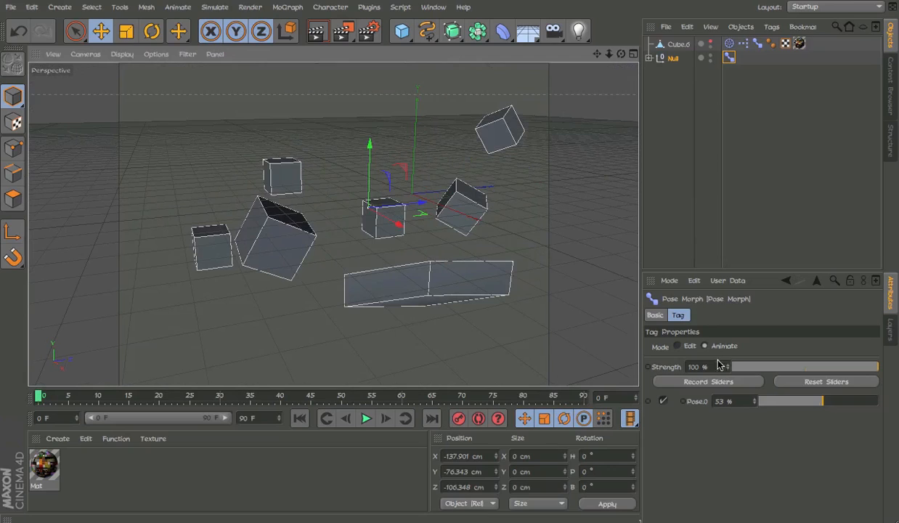
{"action": "left_click_drag", "start_coordinate": [763, 402], "coordinate": [895, 403]}
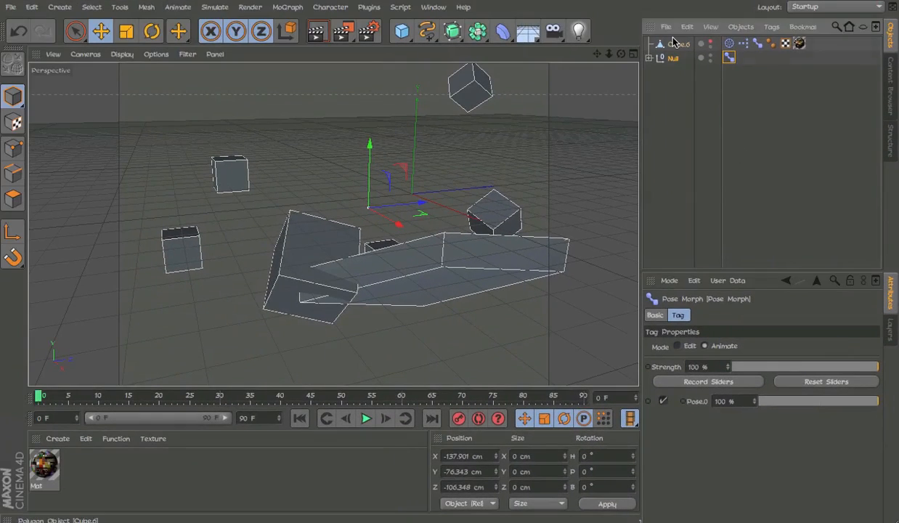
Hide the Null's cubes in the viewport and show Cube.6 instead.
{"action": "left_click", "coordinate": [681, 45]}
{"action": "left_click", "coordinate": [709, 58]}
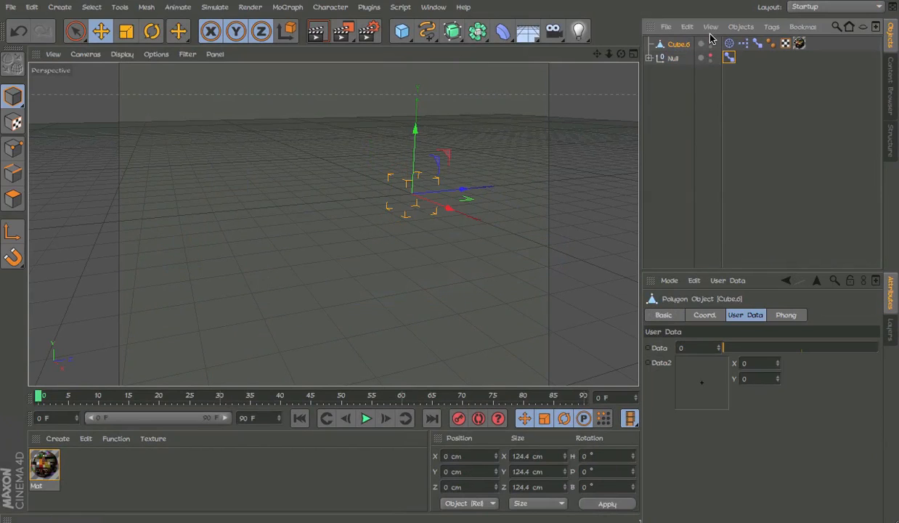
{"action": "left_click", "coordinate": [711, 45]}
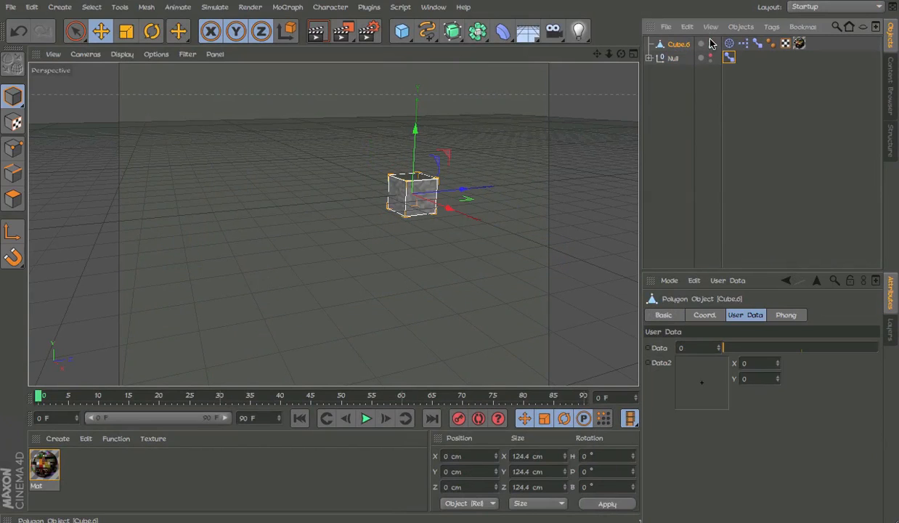
Set Cube.6's Data user value to 1 and its Data2 X and Y values to -1.
{"action": "left_click_drag", "start_coordinate": [456, 218], "coordinate": [468, 232], "text": "alt"}
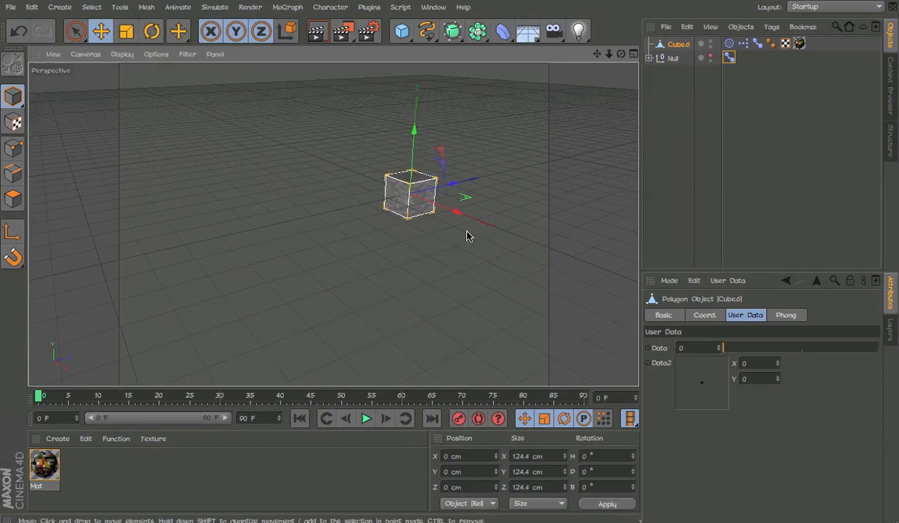
{"action": "left_click_drag", "start_coordinate": [811, 353], "coordinate": [879, 343]}
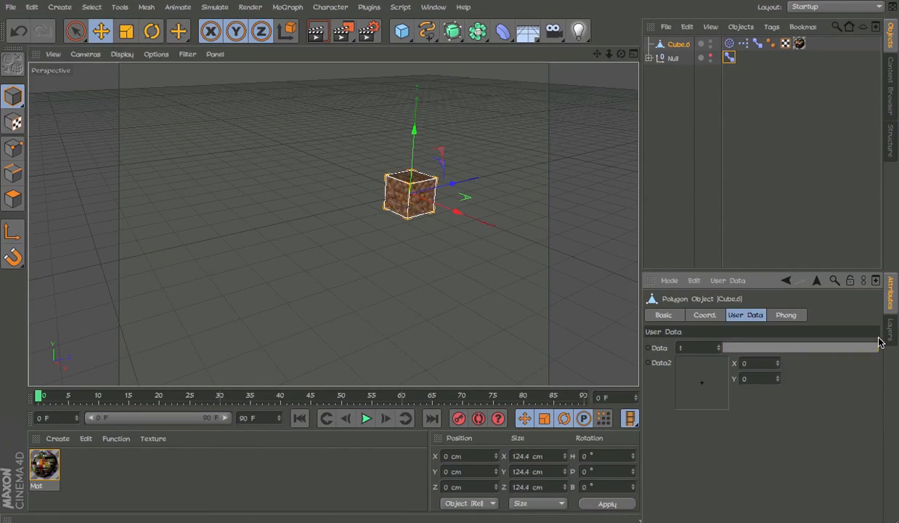
{"action": "left_click_drag", "start_coordinate": [704, 374], "coordinate": [711, 337]}
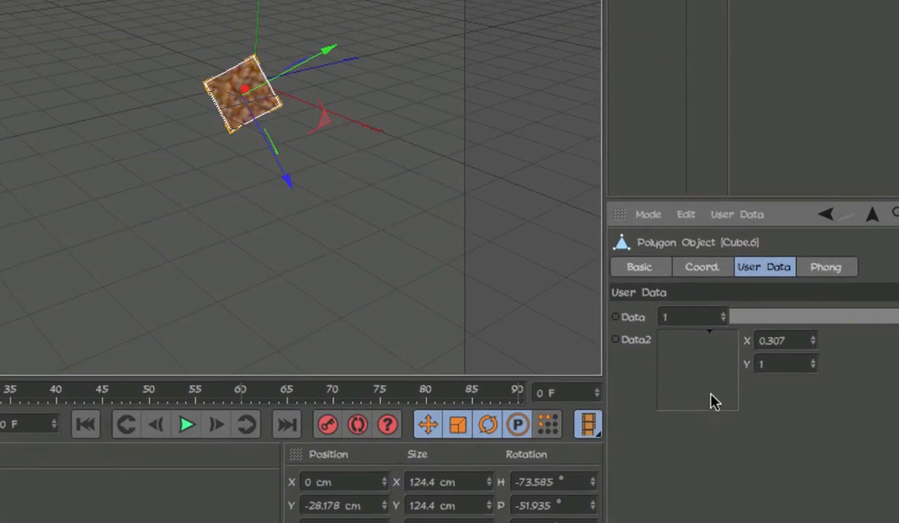
{"action": "left_click_drag", "start_coordinate": [712, 402], "coordinate": [660, 485]}
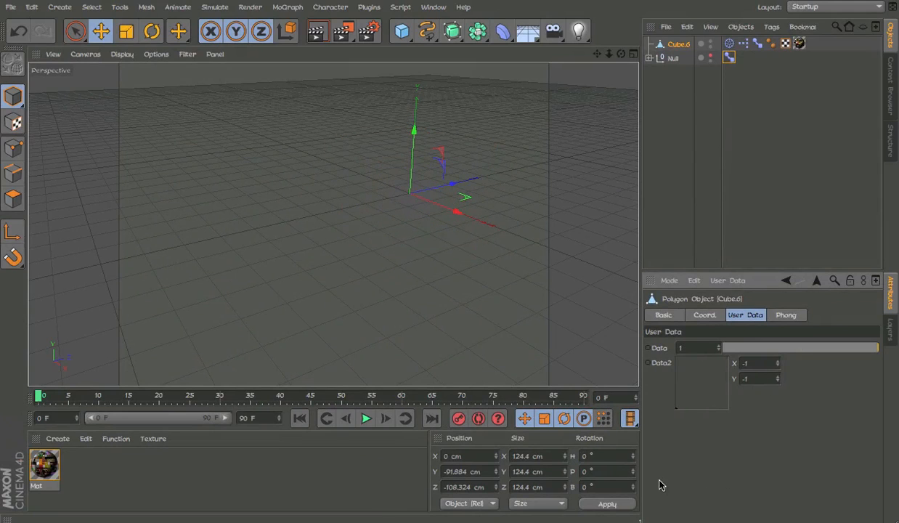
{"action": "left_click_drag", "start_coordinate": [644, 409], "coordinate": [732, 444]}
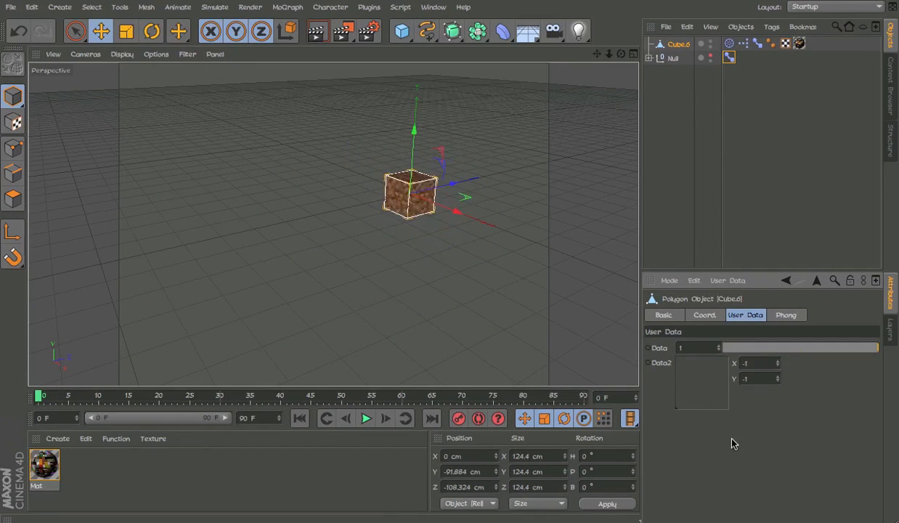
Hide Cube.6 in the viewport.
{"action": "left_click", "coordinate": [729, 57]}
{"action": "left_click_drag", "start_coordinate": [434, 176], "coordinate": [317, 202], "text": "alt"}
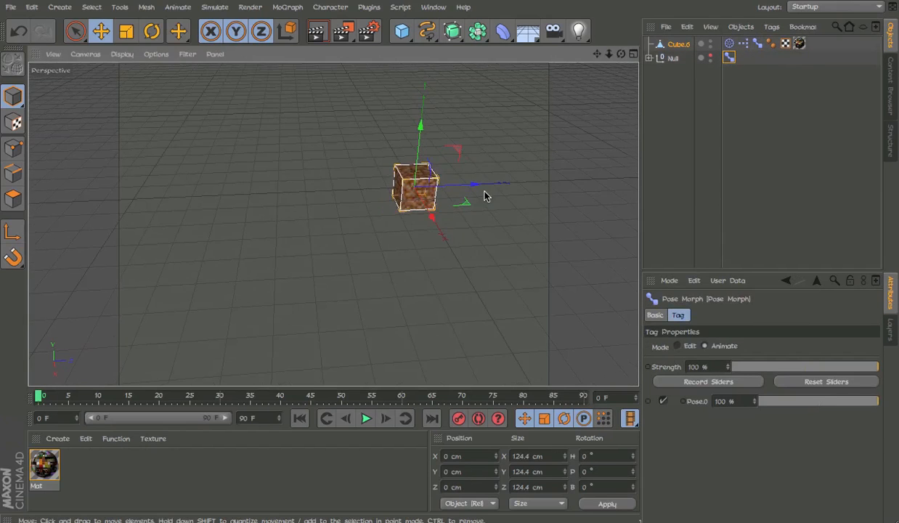
{"action": "left_click_drag", "start_coordinate": [485, 193], "coordinate": [434, 243], "text": "alt"}
{"action": "scroll", "coordinate": [434, 244], "scroll_direction": "down", "scroll_amount": 2}
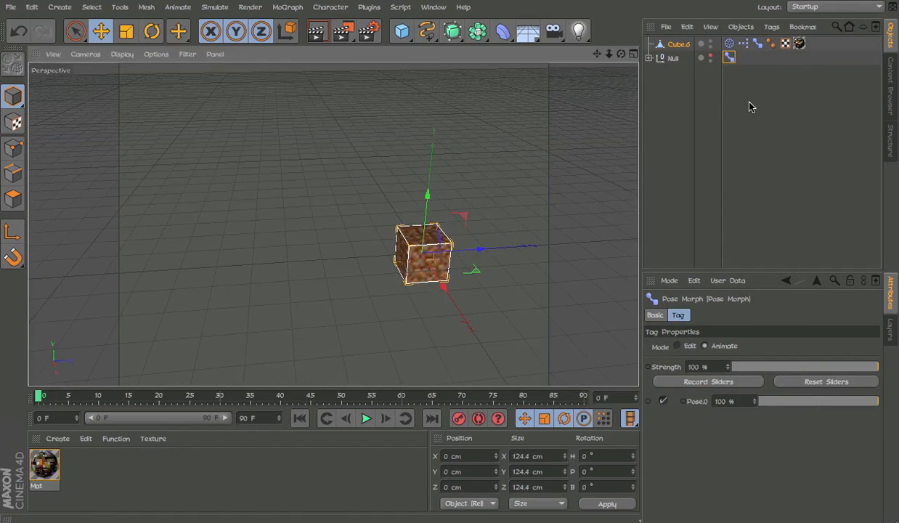
{"action": "left_click", "coordinate": [711, 42]}
{"action": "left_click", "coordinate": [711, 44]}
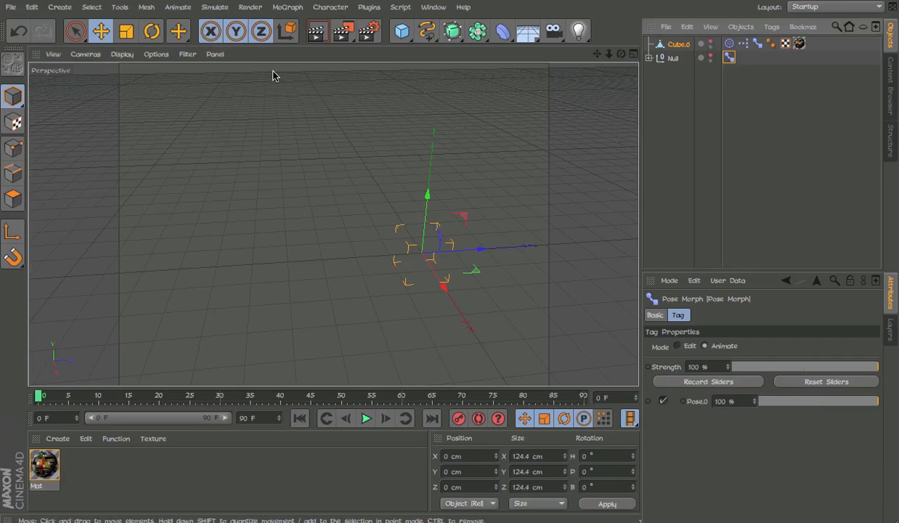
Start a new project with a cube primitive and make the cube editable.
{"action": "left_click", "coordinate": [11, 6]}
{"action": "left_click", "coordinate": [16, 29]}
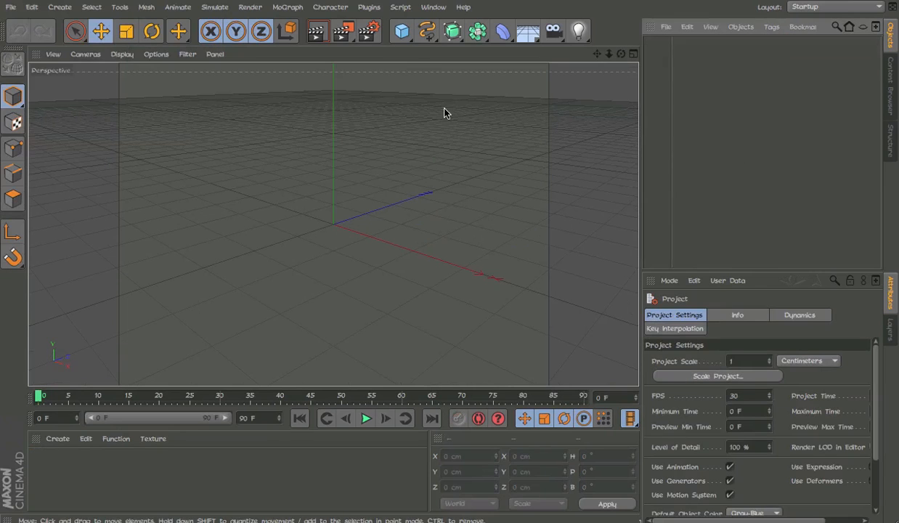
{"action": "left_click", "coordinate": [402, 30]}
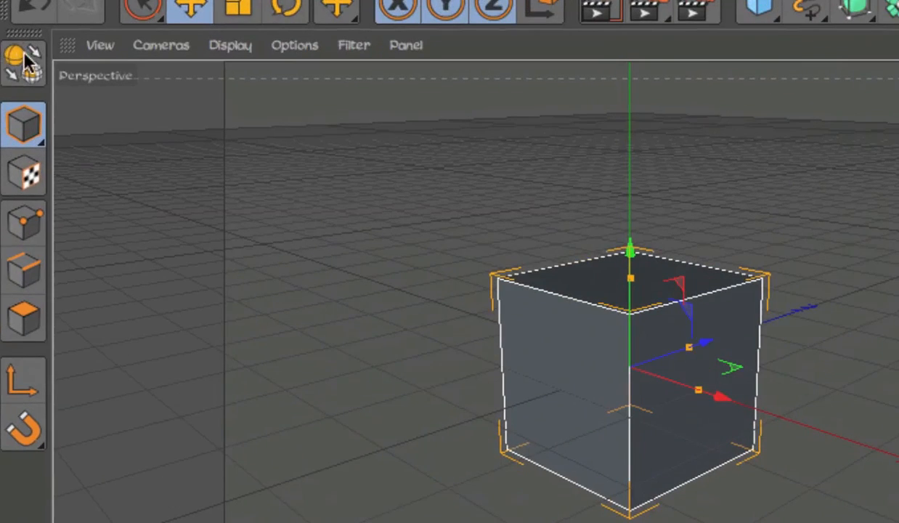
{"action": "left_click", "coordinate": [13, 64]}
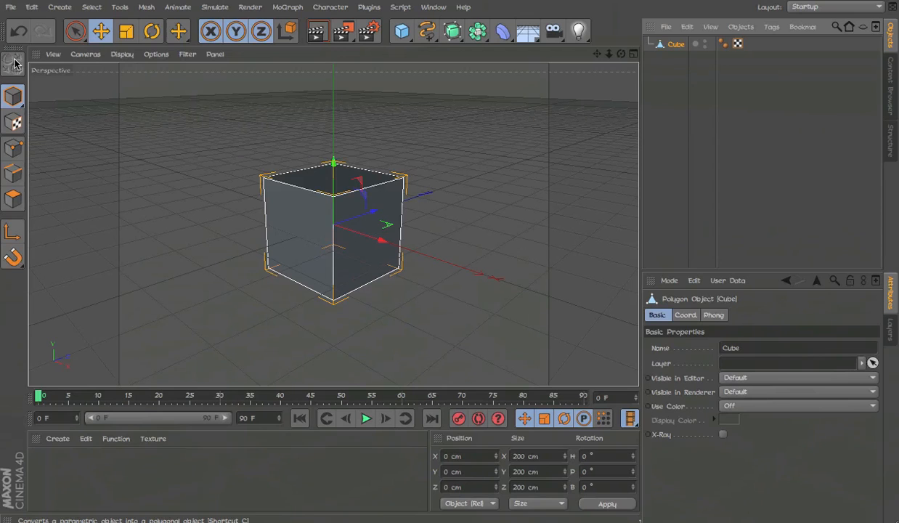
Add a point morph to the cube.
{"action": "left_click", "coordinate": [330, 7]}
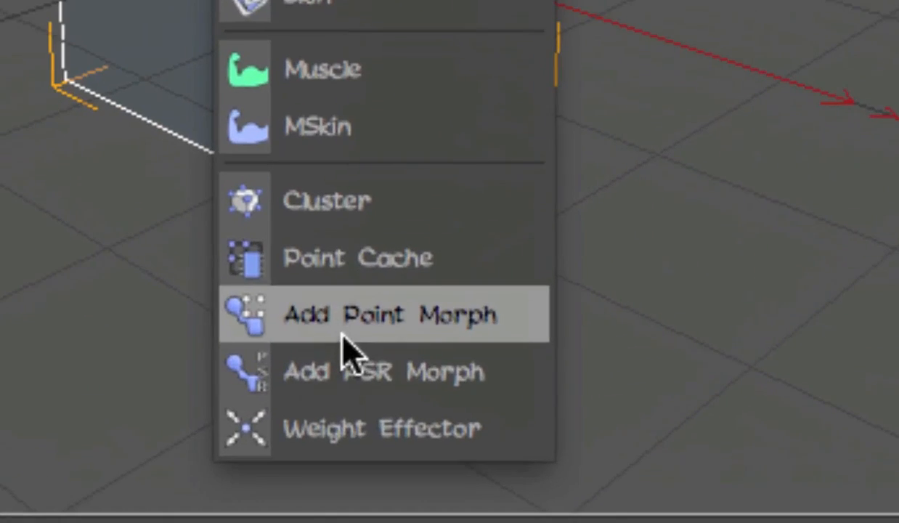
{"action": "left_click", "coordinate": [415, 314]}
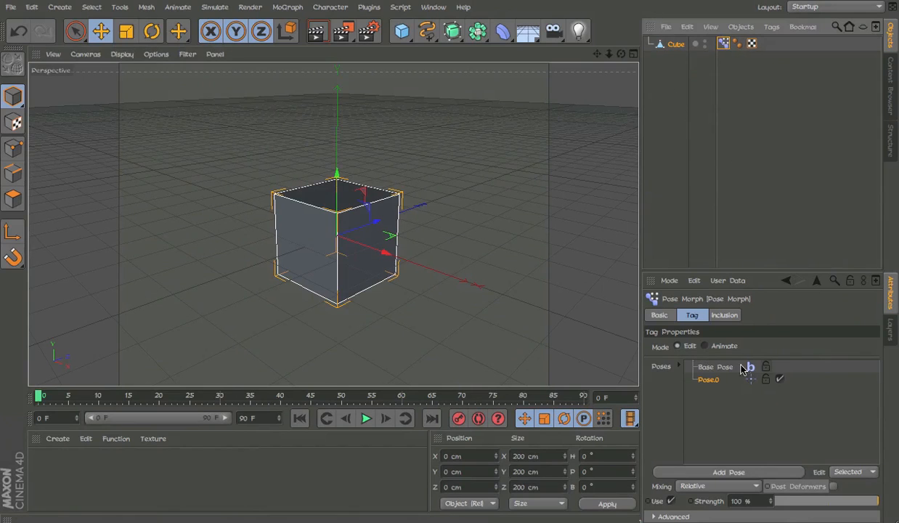
{"action": "left_click", "coordinate": [346, 10]}
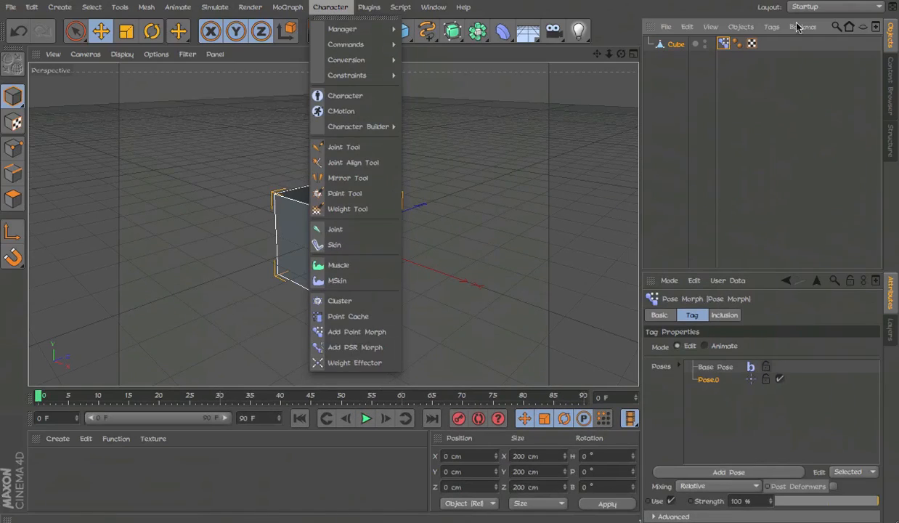
{"action": "left_click", "coordinate": [799, 2]}
{"action": "left_click", "coordinate": [821, 102]}
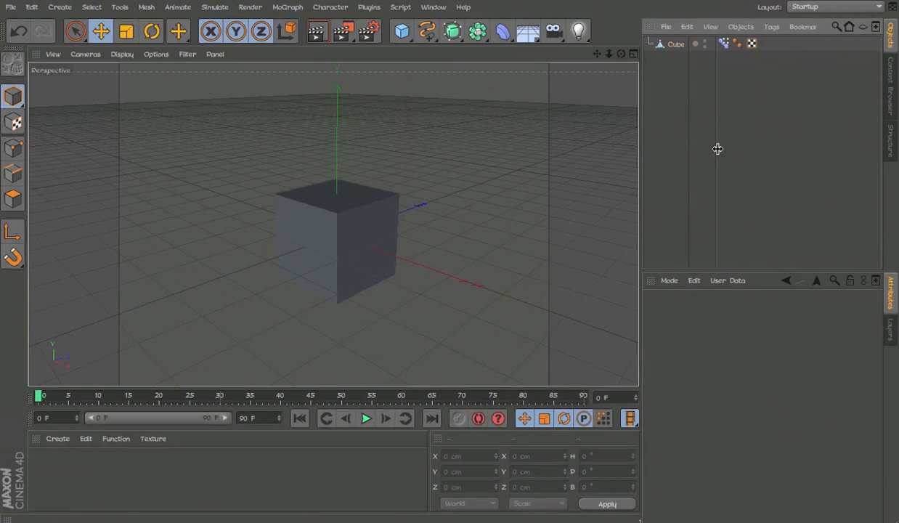
Try Position, Scale and Rotation mixing in place of Points on the Pose Morph tag, and clear all the mixing options.
{"action": "left_click", "coordinate": [727, 43]}
{"action": "left_click", "coordinate": [670, 315]}
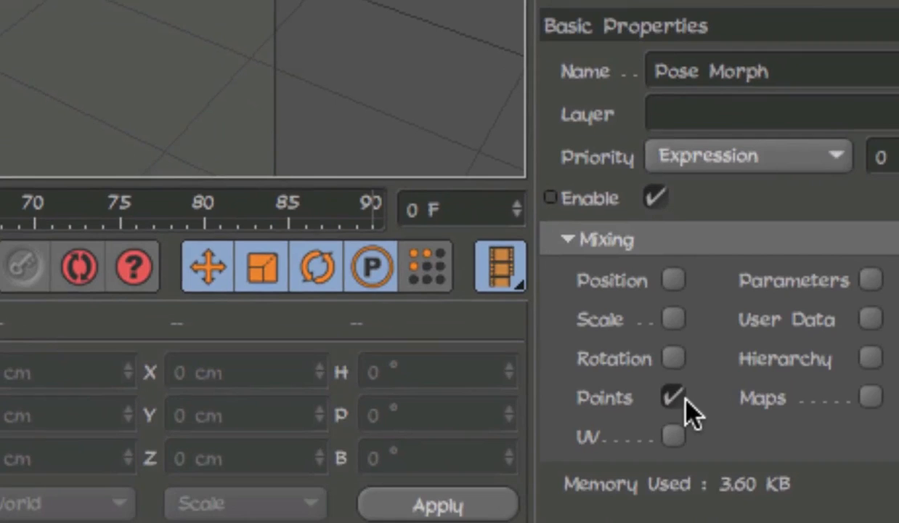
{"action": "left_click", "coordinate": [692, 466]}
{"action": "left_click", "coordinate": [673, 397]}
{"action": "left_click", "coordinate": [682, 385]}
{"action": "left_click", "coordinate": [674, 320]}
{"action": "left_click", "coordinate": [673, 282]}
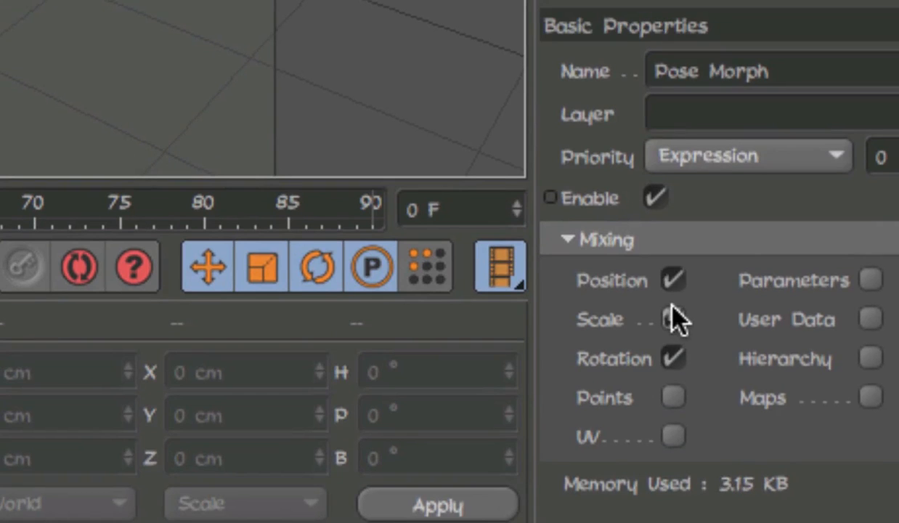
{"action": "left_click", "coordinate": [672, 320]}
{"action": "left_click", "coordinate": [674, 358]}
{"action": "left_click", "coordinate": [673, 320]}
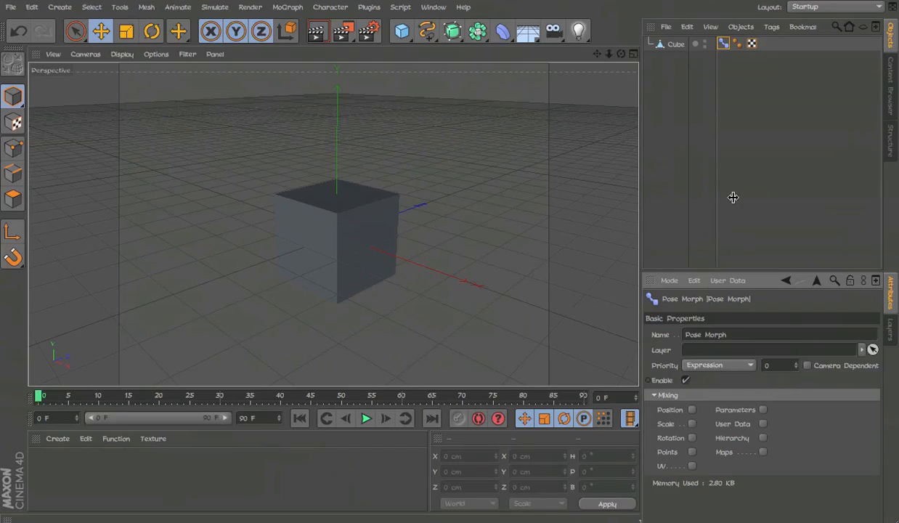
Delete the Pose Morph tag from the cube.
{"action": "left_click", "coordinate": [730, 57]}
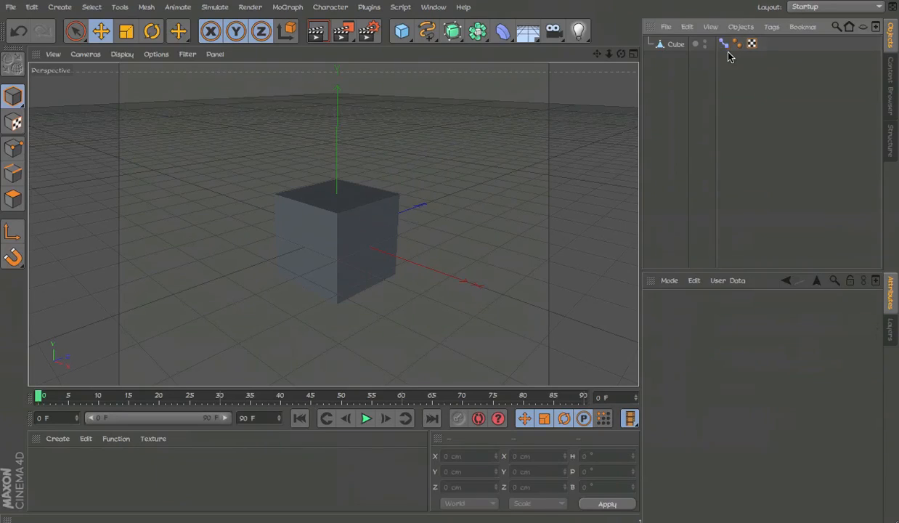
{"action": "left_click", "coordinate": [725, 45]}
{"action": "key", "text": "Delete"}
Add a new Pose Morph tag to the cube with Position, Scale, Rotation and Points mixing enabled.
{"action": "right_click", "coordinate": [670, 44]}
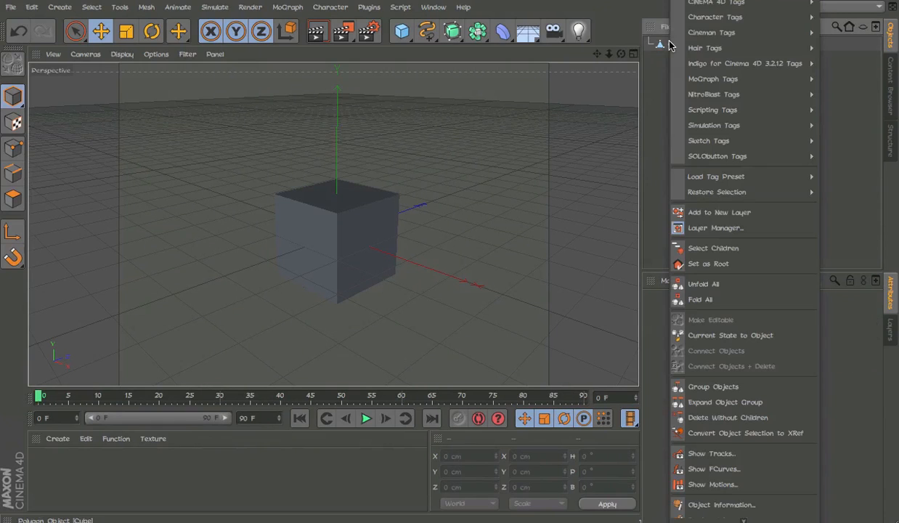
{"action": "mouse_move", "coordinate": [718, 18]}
{"action": "left_click", "coordinate": [611, 109]}
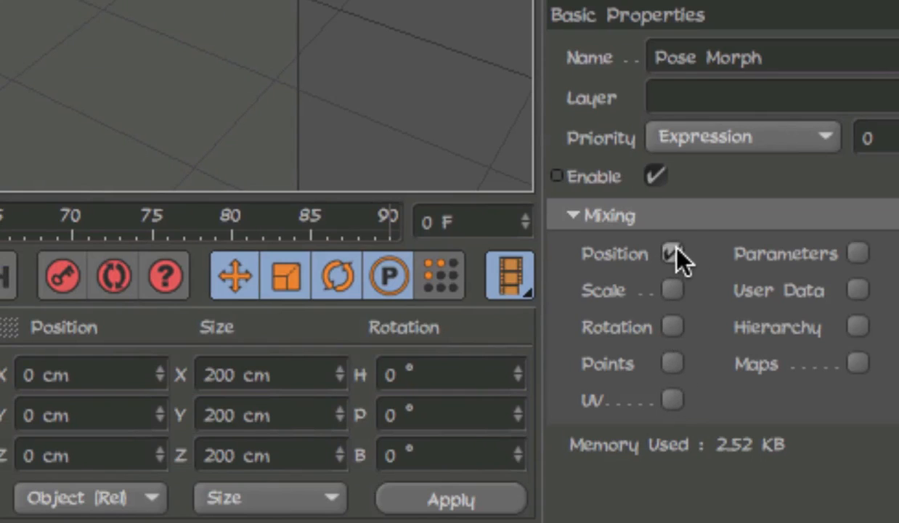
{"action": "left_click", "coordinate": [673, 291]}
{"action": "left_click", "coordinate": [674, 290]}
{"action": "left_click", "coordinate": [673, 361]}
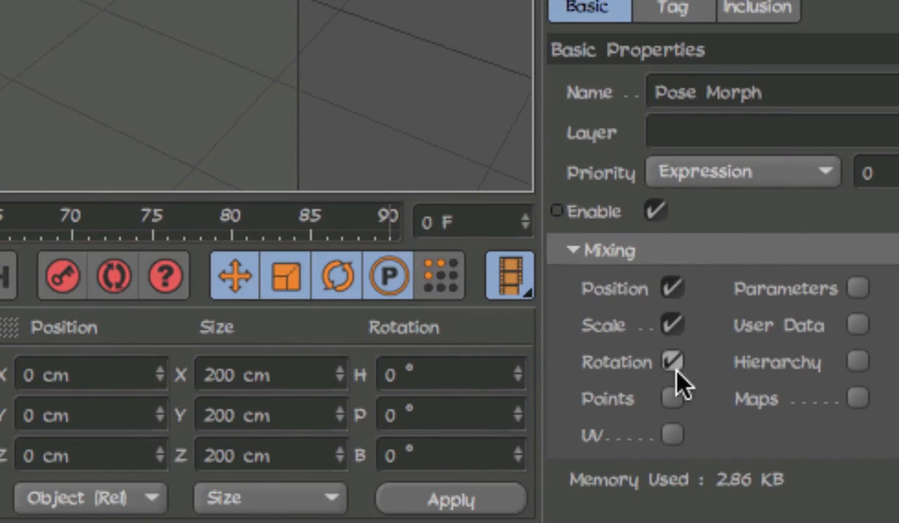
{"action": "left_click", "coordinate": [673, 398]}
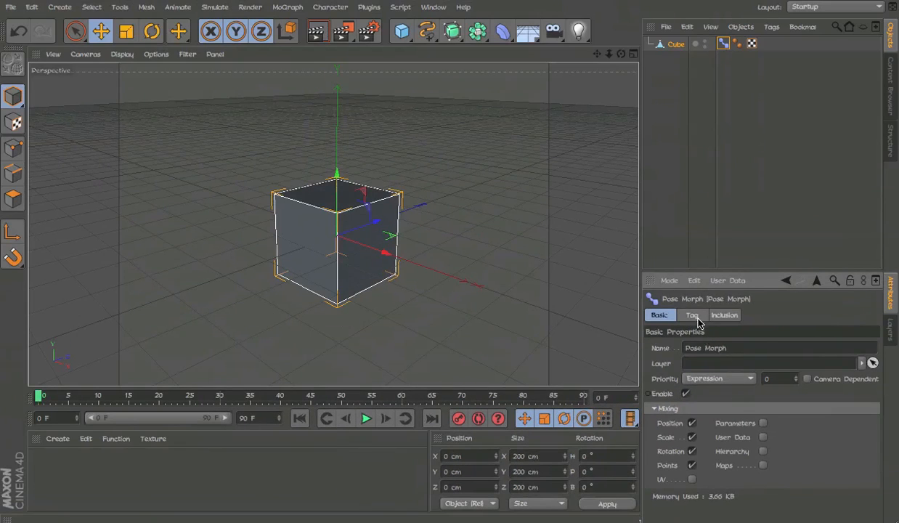
Open the pose list of the cube's Pose Morph tag, check the Base Pose and select Pose.0 for editing.
{"action": "left_click", "coordinate": [696, 317]}
{"action": "left_click", "coordinate": [672, 45]}
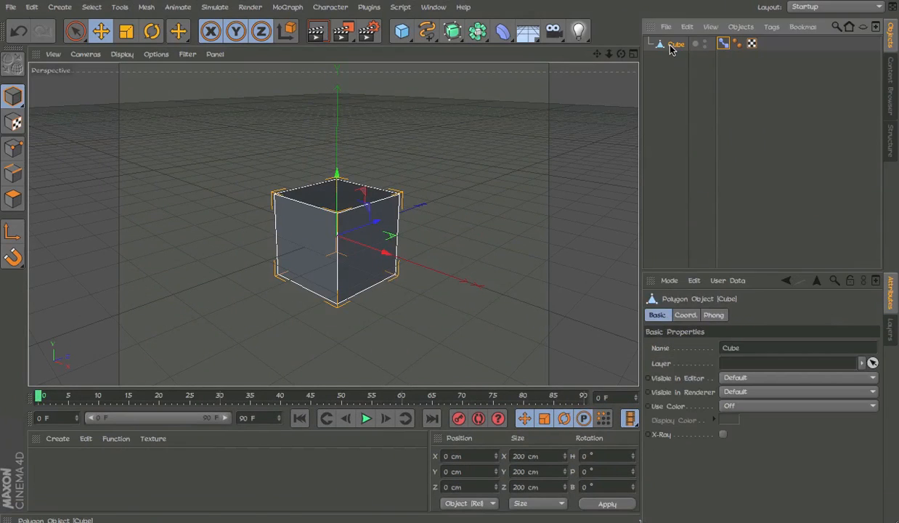
{"action": "left_click_drag", "start_coordinate": [350, 187], "coordinate": [322, 249], "text": "alt"}
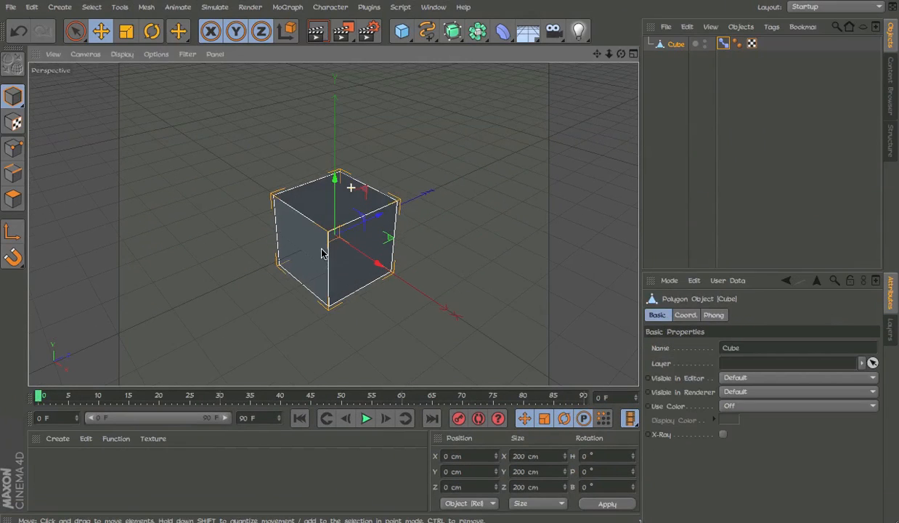
{"action": "left_click", "coordinate": [719, 55]}
{"action": "left_click", "coordinate": [722, 43]}
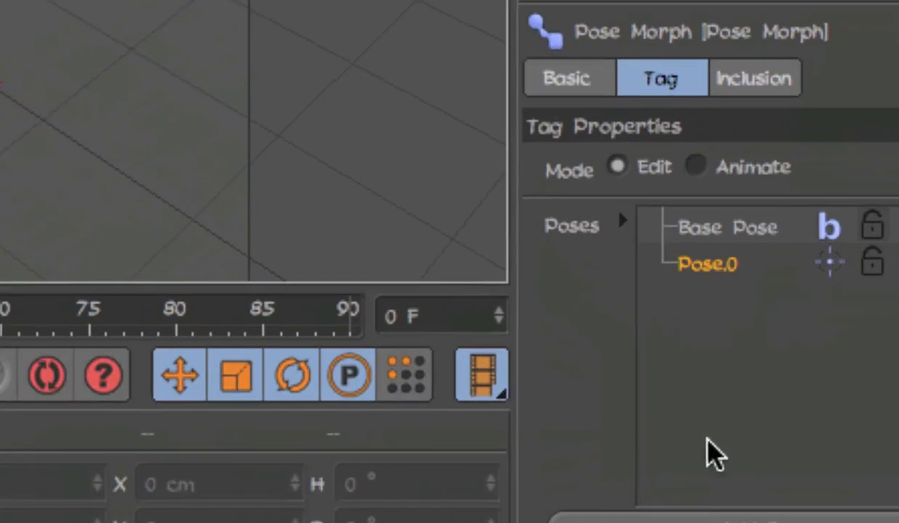
{"action": "left_click", "coordinate": [711, 365]}
{"action": "left_click", "coordinate": [374, 266]}
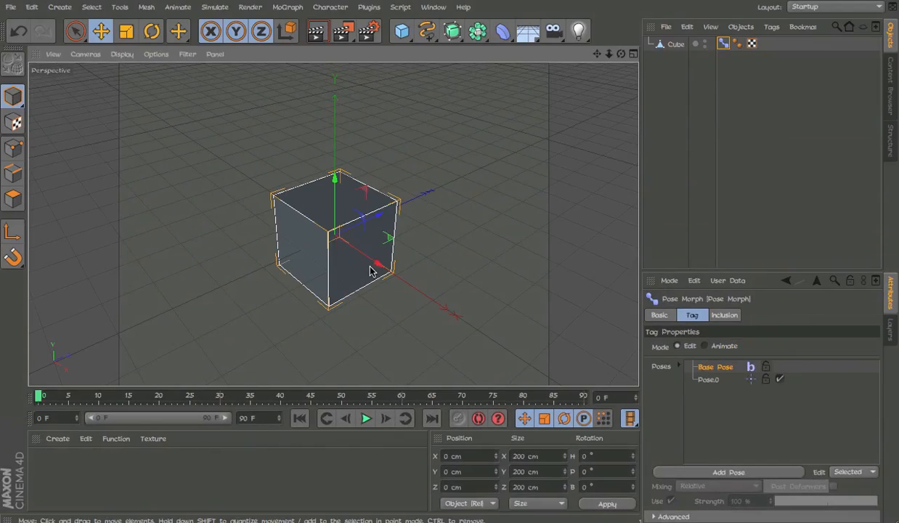
{"action": "left_click", "coordinate": [723, 44]}
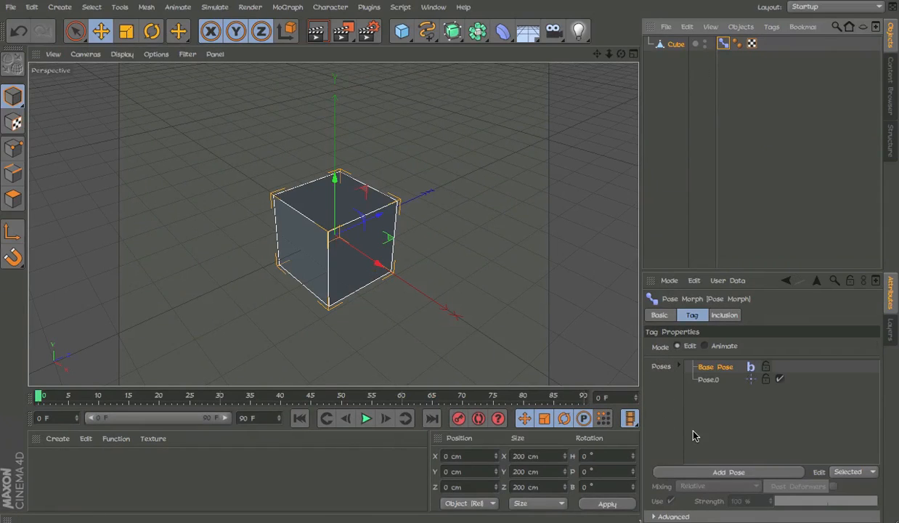
{"action": "left_click", "coordinate": [708, 379]}
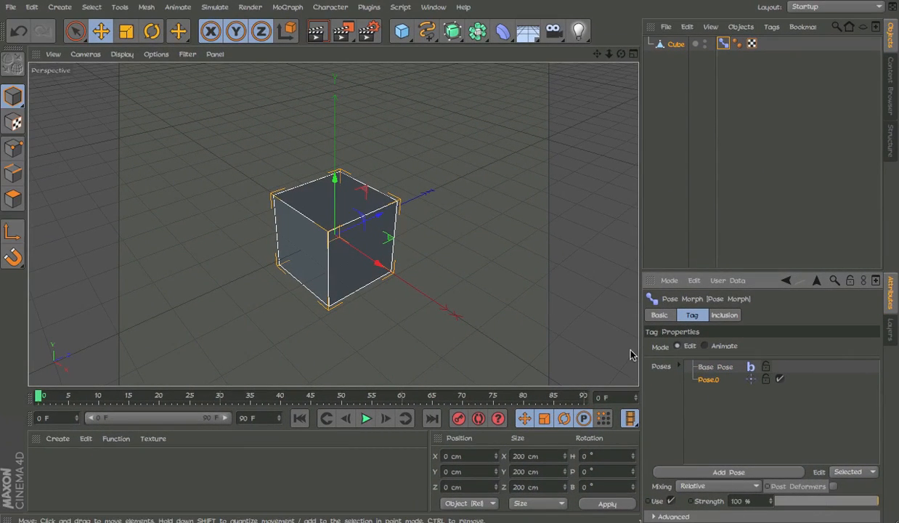
For Pose.0, move the cube's top polygon to about X -87, Y 138 and Z -173 cm.
{"action": "left_click_drag", "start_coordinate": [368, 305], "coordinate": [432, 311], "text": "alt"}
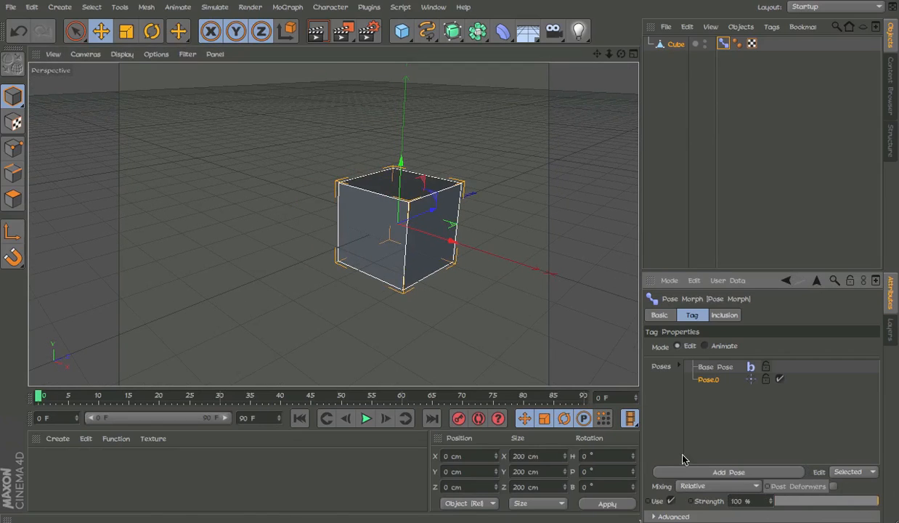
{"action": "left_click", "coordinate": [11, 200]}
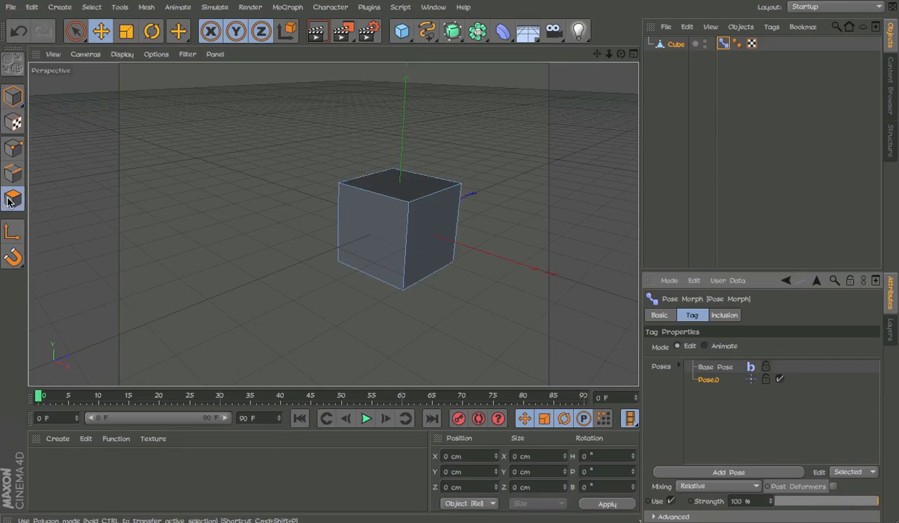
{"action": "middle_click_drag", "start_coordinate": [392, 203], "coordinate": [341, 216], "text": "alt"}
{"action": "left_click", "coordinate": [369, 206]}
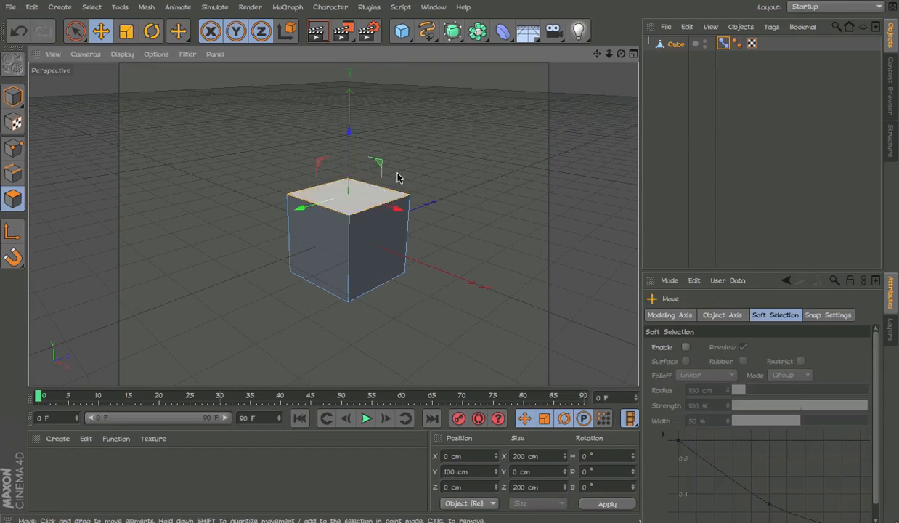
{"action": "left_click_drag", "start_coordinate": [397, 178], "coordinate": [436, 109]}
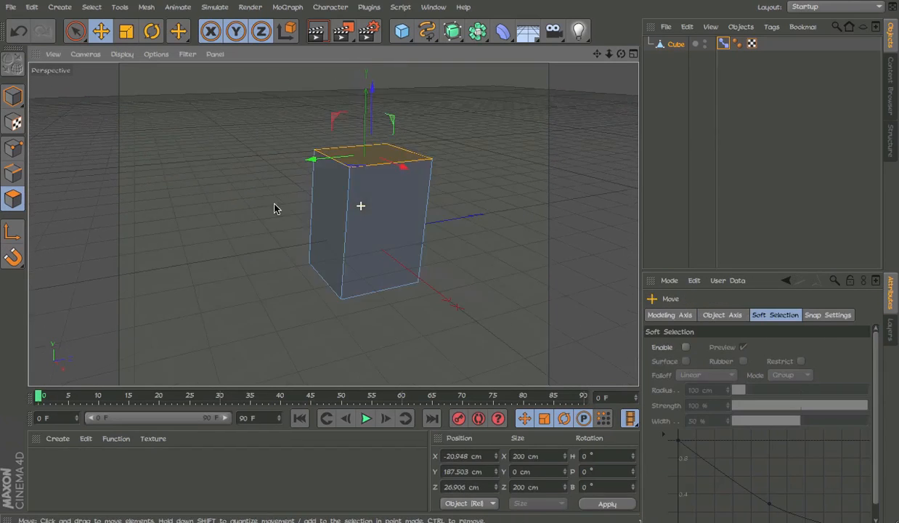
{"action": "left_click_drag", "start_coordinate": [274, 208], "coordinate": [181, 234]}
{"action": "left_click_drag", "start_coordinate": [343, 233], "coordinate": [256, 235], "text": "alt"}
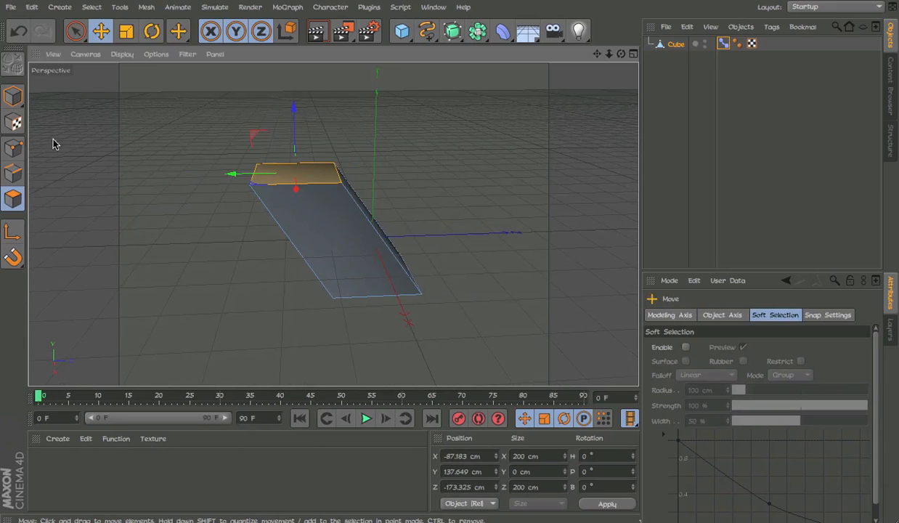
Move the whole cube to about X -40, Y 8, Z -441 cm and rotate it to about H 44°, P 57°, B -31°.
{"action": "left_click", "coordinate": [13, 95]}
{"action": "left_click_drag", "start_coordinate": [322, 217], "coordinate": [215, 205], "text": "alt"}
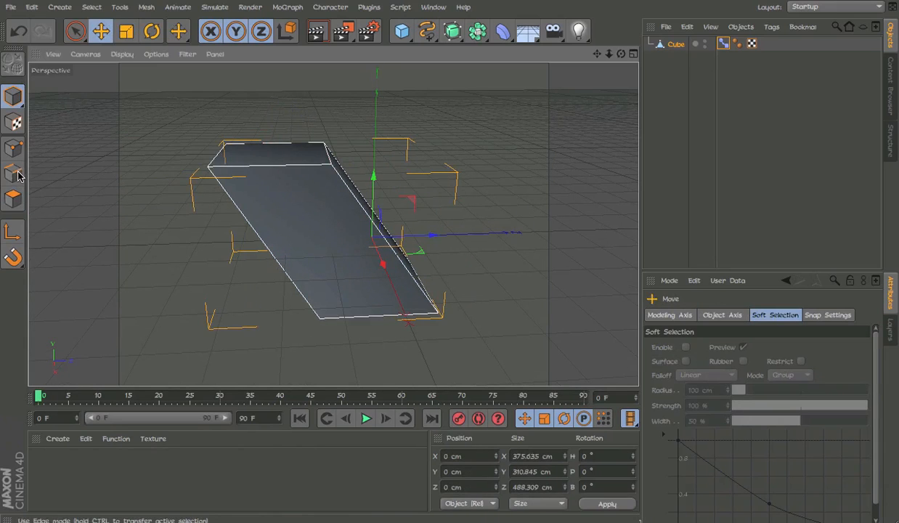
{"action": "left_click_drag", "start_coordinate": [347, 284], "coordinate": [156, 286]}
{"action": "key", "text": "r"}
{"action": "left_click_drag", "start_coordinate": [155, 287], "coordinate": [327, 239]}
{"action": "key", "text": "e"}
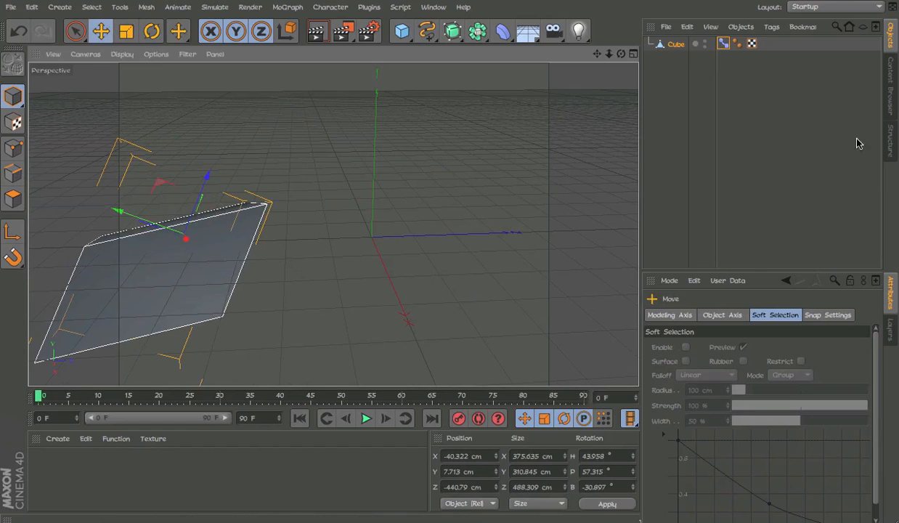
Preview Pose.0 at different strengths against the Base Pose on the cube's Pose Morph tag.
{"action": "left_click", "coordinate": [723, 43]}
{"action": "left_click_drag", "start_coordinate": [815, 507], "coordinate": [875, 492]}
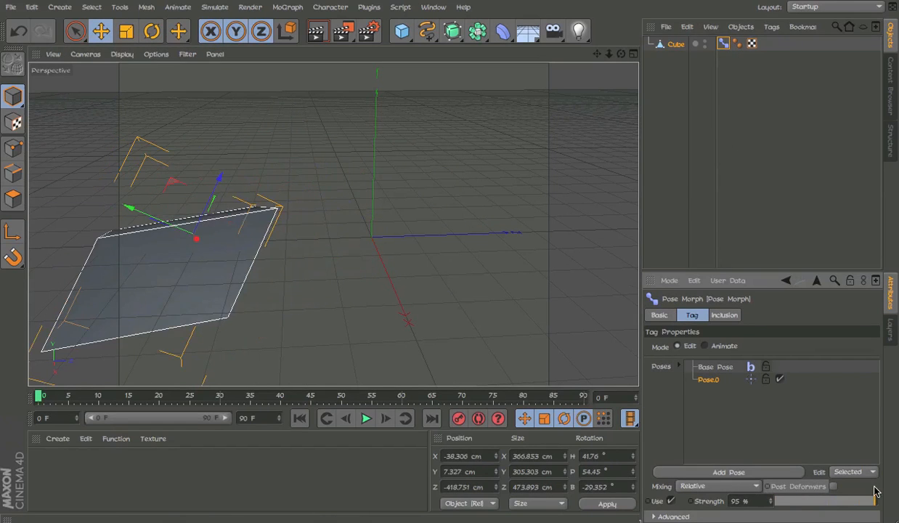
{"action": "left_click_drag", "start_coordinate": [795, 505], "coordinate": [708, 492]}
{"action": "left_click_drag", "start_coordinate": [826, 492], "coordinate": [736, 487]}
{"action": "left_click", "coordinate": [722, 369]}
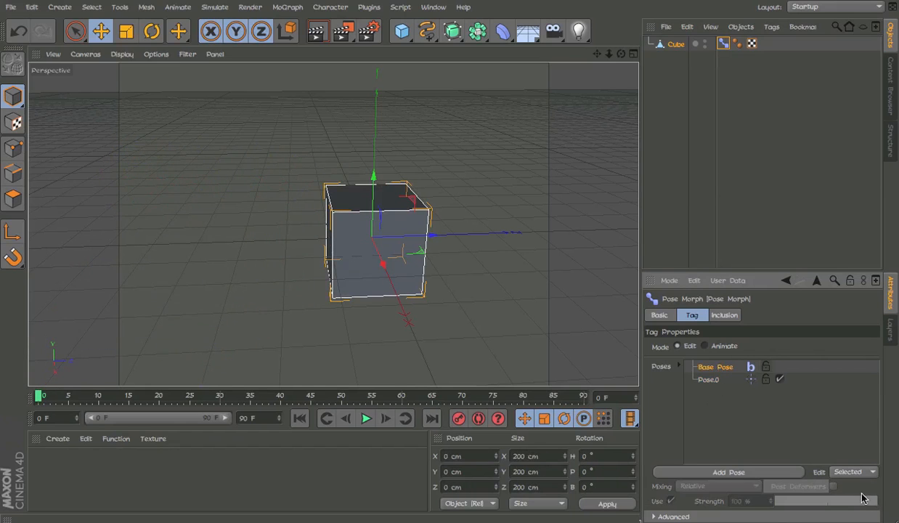
{"action": "left_click", "coordinate": [708, 379]}
{"action": "left_click_drag", "start_coordinate": [800, 501], "coordinate": [651, 500]}
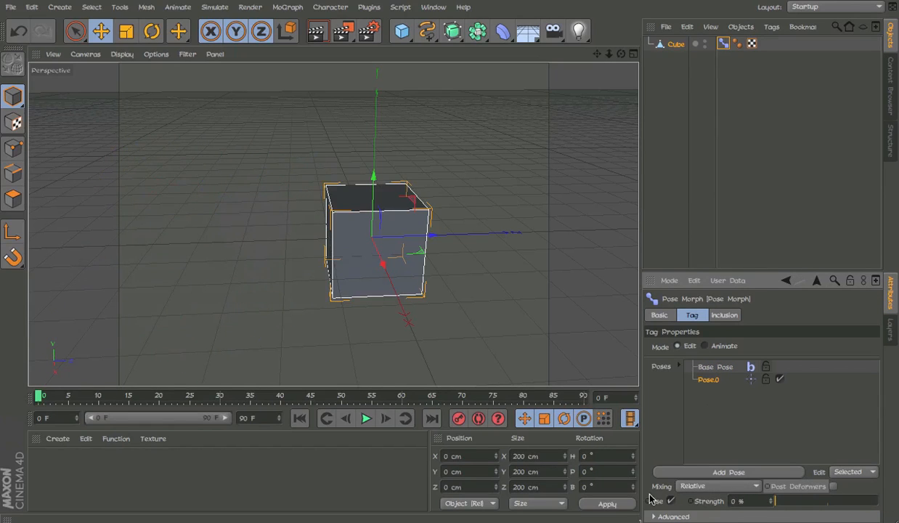
Delete Pose.0 from the Pose Morph tag and clear all of the tag's mixing options.
{"action": "key", "text": "Delete"}
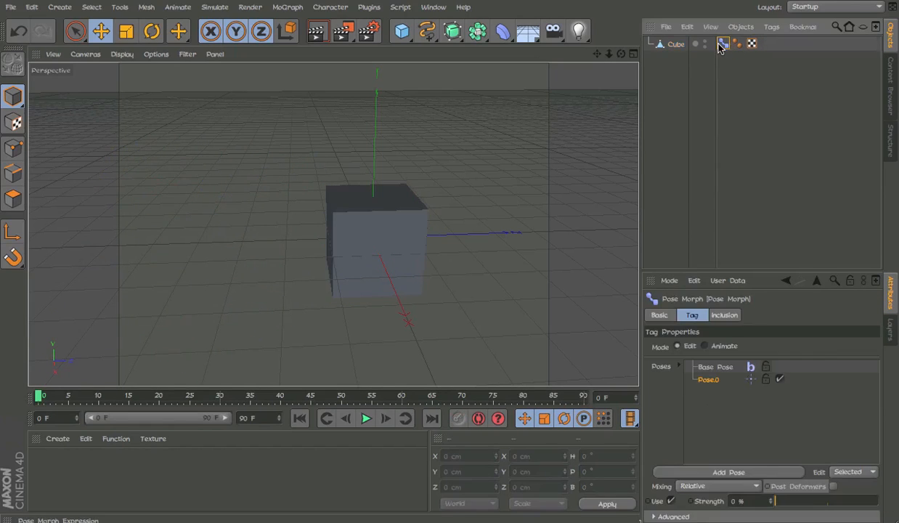
{"action": "key", "text": "ctrl+z"}
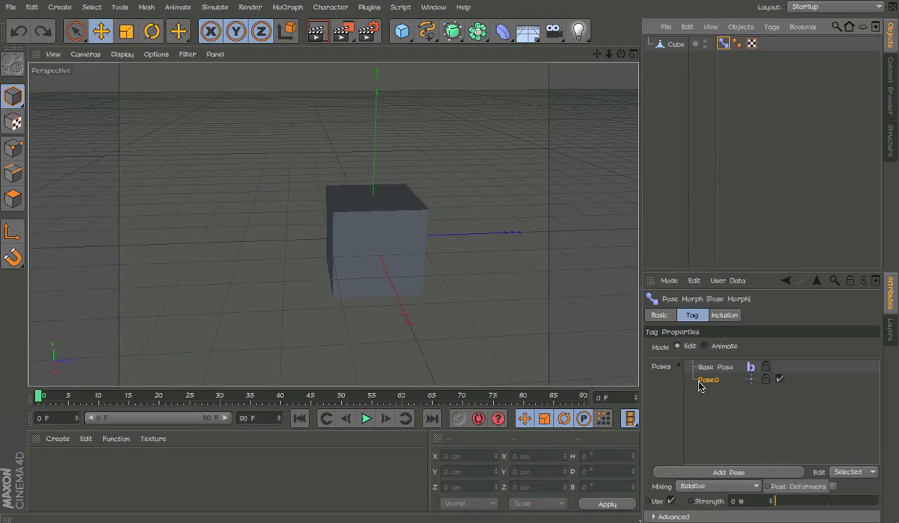
{"action": "key", "text": "Delete"}
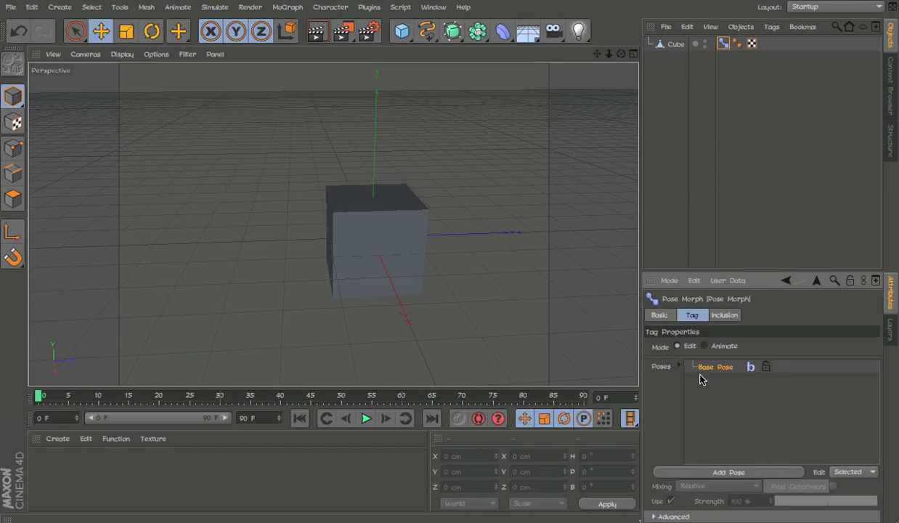
{"action": "left_click", "coordinate": [667, 315]}
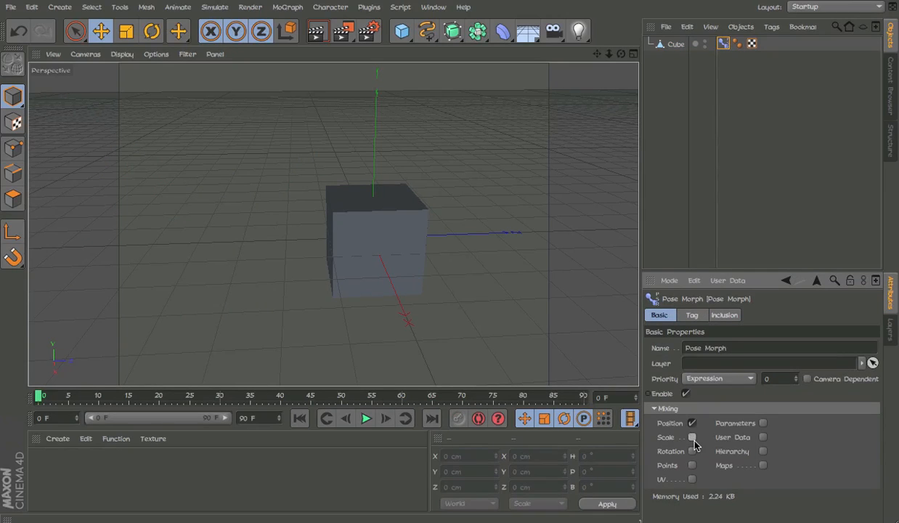
{"action": "left_click", "coordinate": [692, 424]}
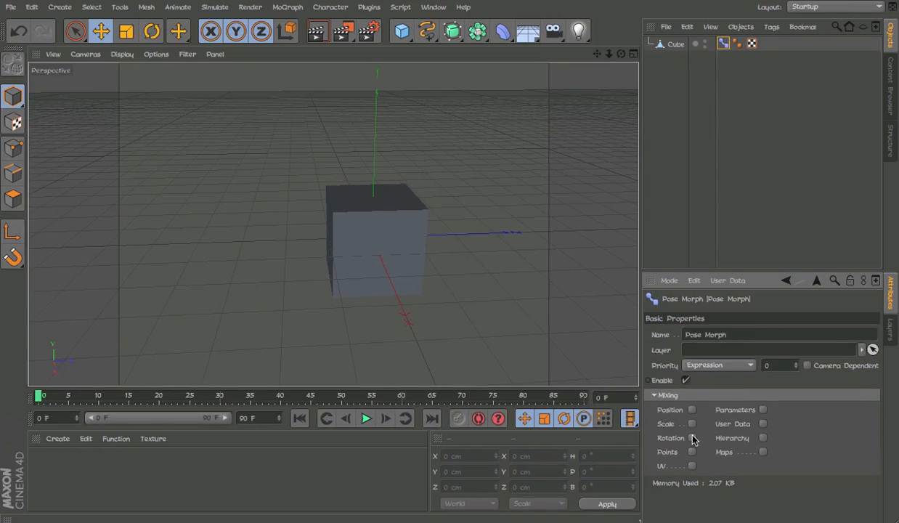
Add a new pose to the Pose Morph tag's pose list.
{"action": "left_click", "coordinate": [692, 316]}
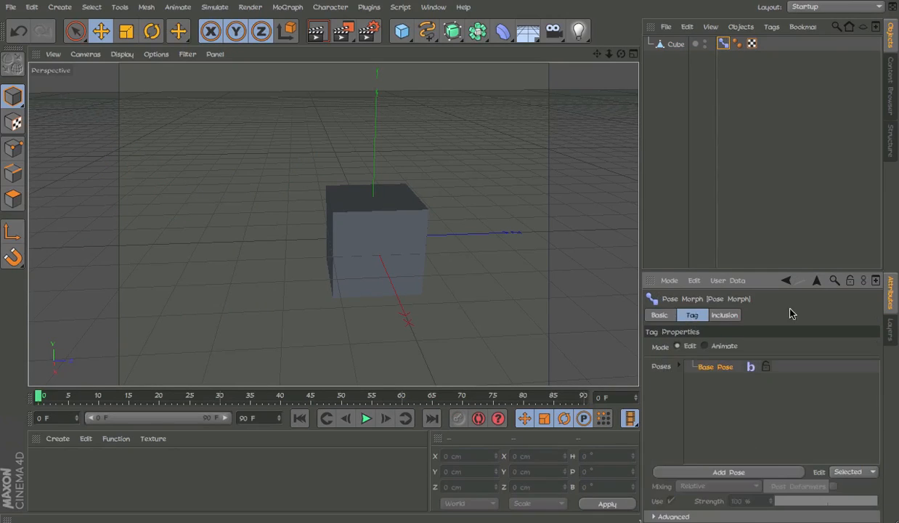
{"action": "left_click", "coordinate": [719, 472]}
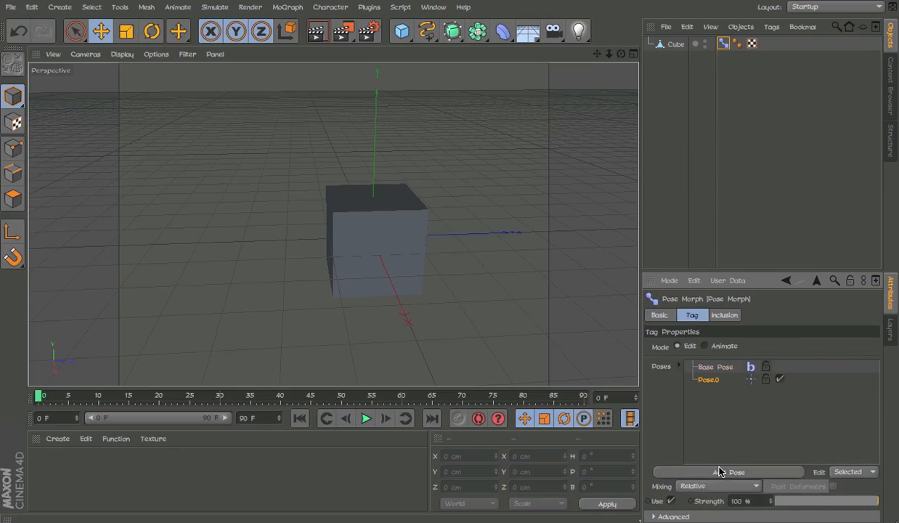
{"action": "double_click", "coordinate": [715, 379]}
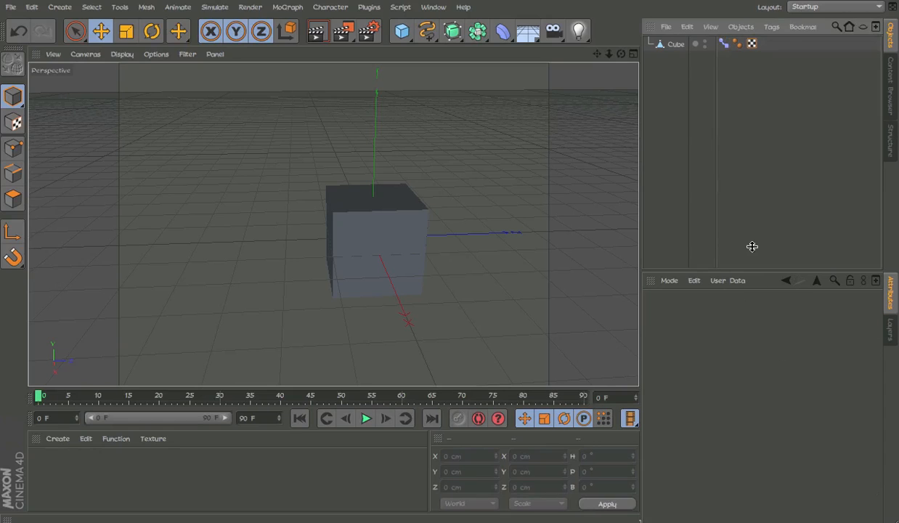
Create a new material and turn off its Specular channel.
{"action": "left_click", "coordinate": [724, 44]}
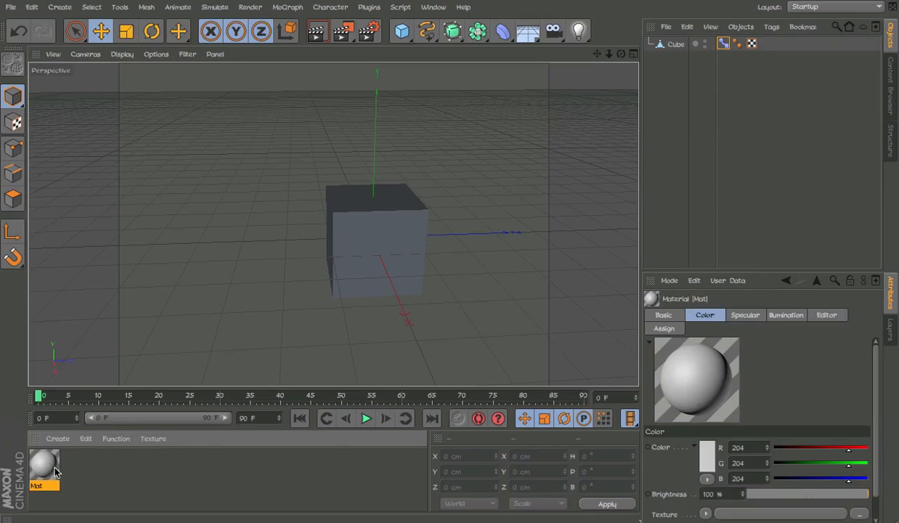
{"action": "double_click", "coordinate": [44, 463]}
{"action": "left_click", "coordinate": [277, 372]}
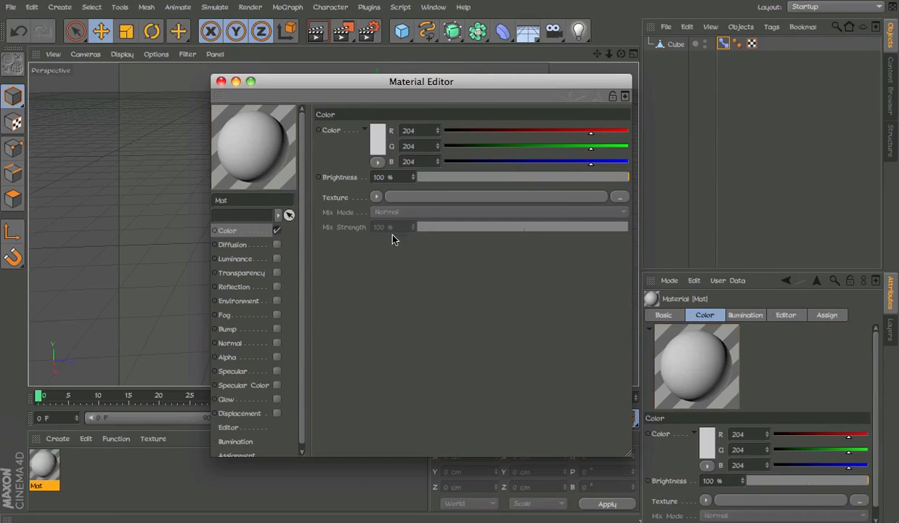
Load TerrainDefault.png as the material's colour texture without copying it to the project location, and set its Sampling to None.
{"action": "left_click", "coordinate": [408, 197]}
{"action": "double_click", "coordinate": [686, 116]}
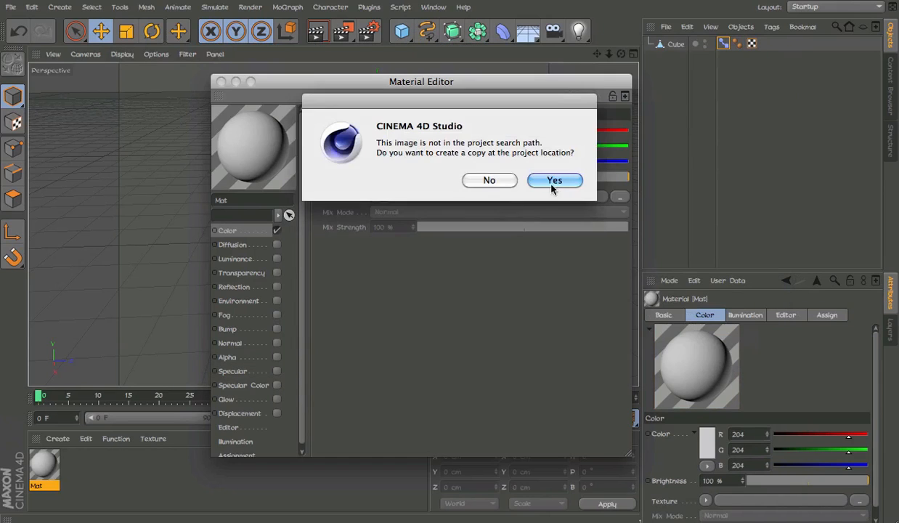
{"action": "left_click", "coordinate": [486, 181]}
{"action": "left_click", "coordinate": [469, 210]}
{"action": "left_click", "coordinate": [474, 225]}
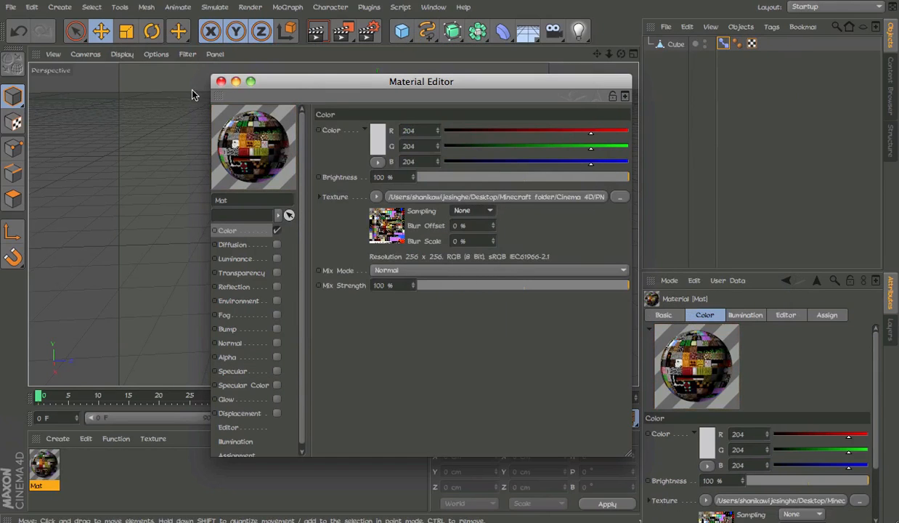
Close the material's settings and apply the textured material to the cube.
{"action": "left_click", "coordinate": [221, 80]}
{"action": "left_click_drag", "start_coordinate": [413, 210], "coordinate": [414, 211]}
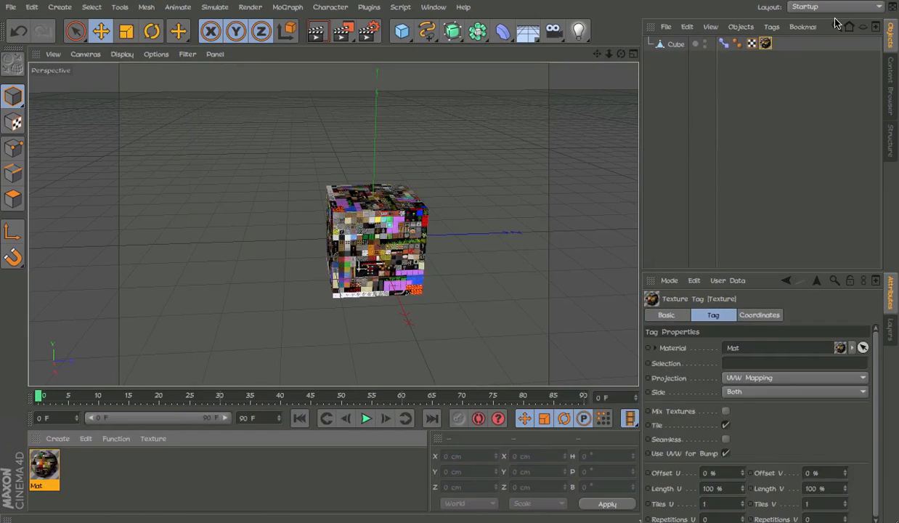
Switch to the BP UV Edit layout and activate UV polygon editing for the cube.
{"action": "left_click", "coordinate": [803, 7]}
{"action": "left_click", "coordinate": [803, 83]}
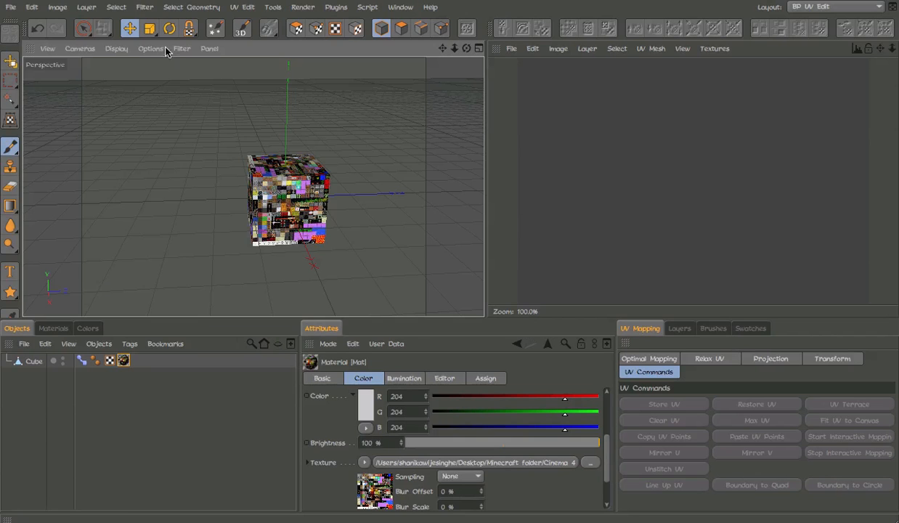
{"action": "left_click_drag", "start_coordinate": [277, 30], "coordinate": [292, 29]}
{"action": "left_click", "coordinate": [287, 22]}
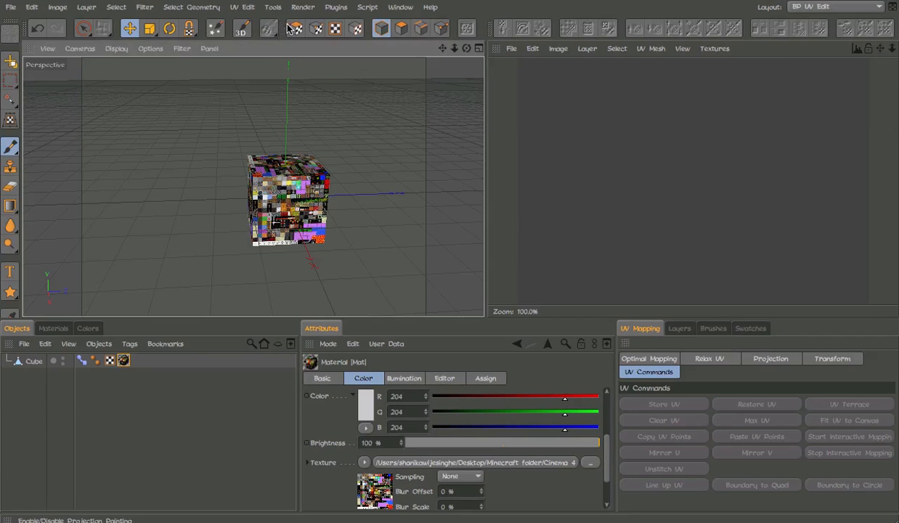
Set the UV quantizing for both Move and Scale to 3.125 %.
{"action": "left_click", "coordinate": [712, 48]}
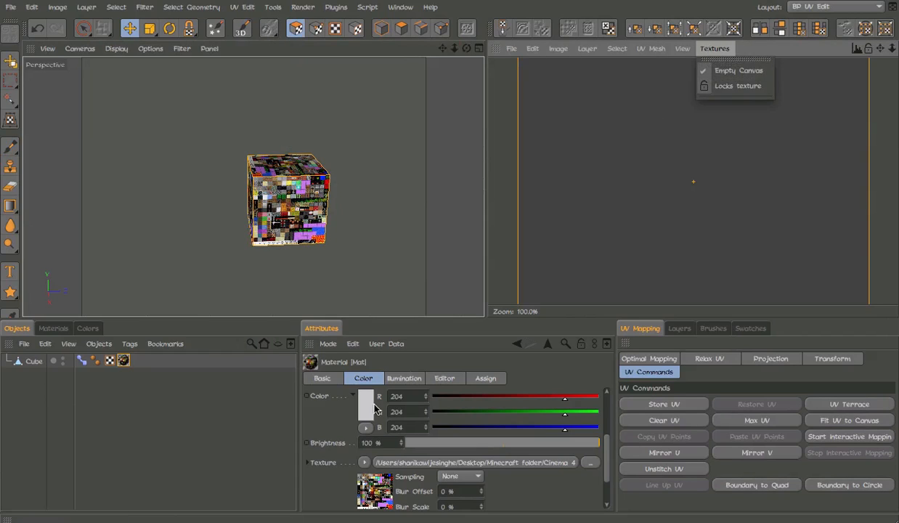
{"action": "left_click", "coordinate": [341, 398]}
{"action": "left_click", "coordinate": [358, 400]}
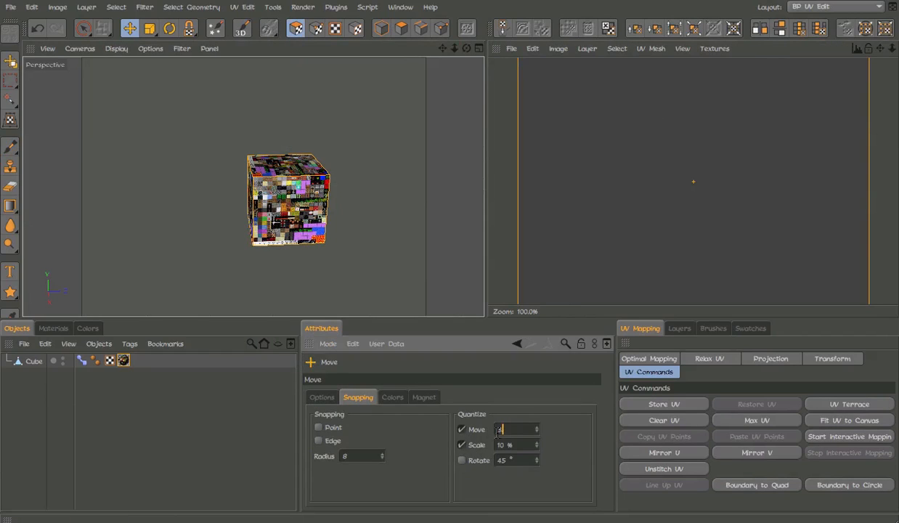
Open TerrainDefault.png in the UV texture view as the background for editing the cube's UVs.
{"action": "left_click", "coordinate": [712, 48]}
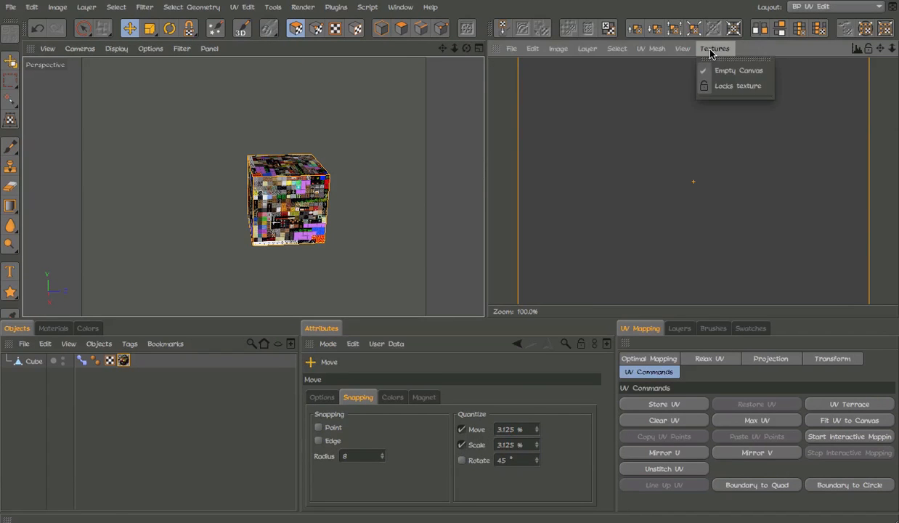
{"action": "left_click", "coordinate": [530, 86]}
{"action": "left_click", "coordinate": [686, 116]}
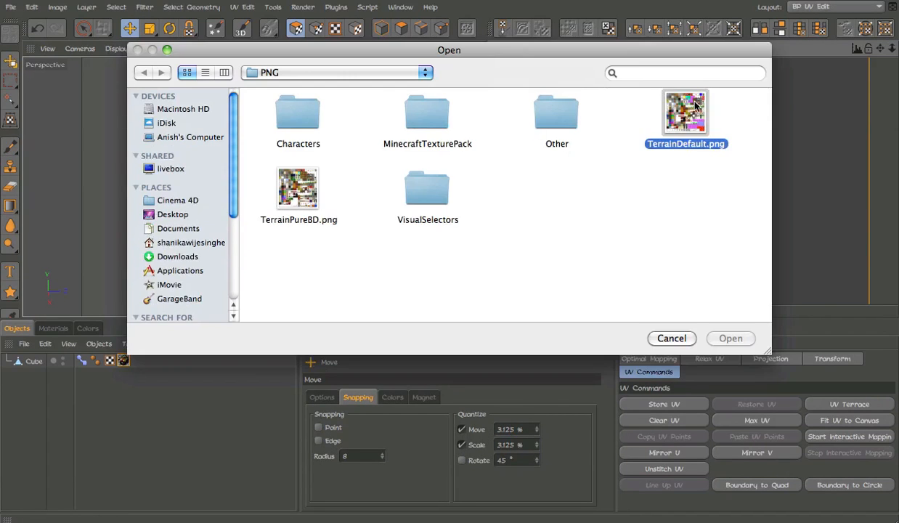
{"action": "left_click", "coordinate": [731, 337]}
{"action": "scroll", "coordinate": [691, 182], "scroll_direction": "up", "scroll_amount": 5}
{"action": "middle_click_drag", "start_coordinate": [661, 135], "coordinate": [767, 215], "text": "alt"}
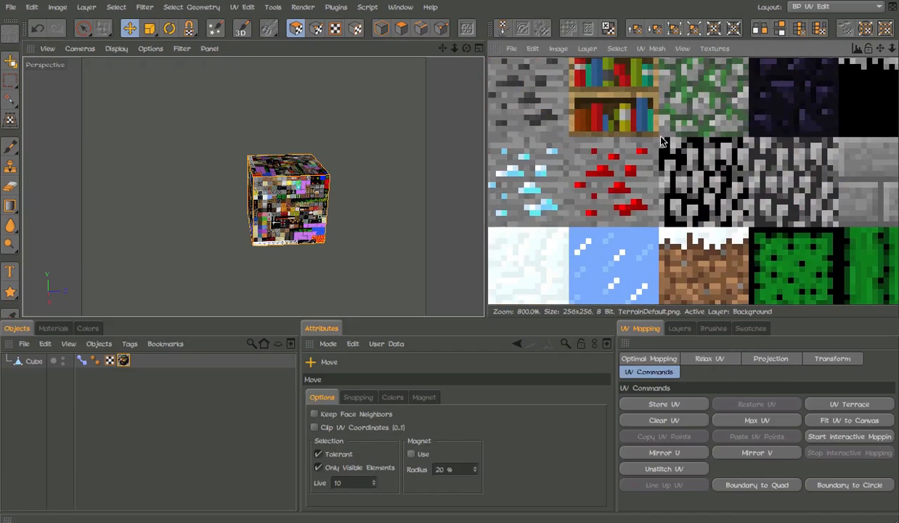
{"action": "middle_click_drag", "start_coordinate": [664, 178], "coordinate": [850, 508], "text": "alt"}
{"action": "scroll", "coordinate": [663, 182], "scroll_direction": "down", "scroll_amount": 2}
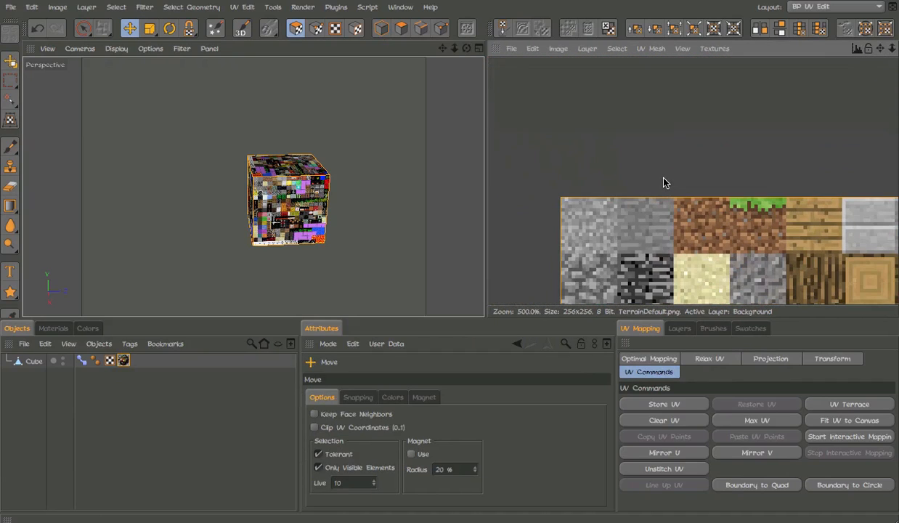
Delete the Pose Morph tag from the cube.
{"action": "key", "text": "t"}
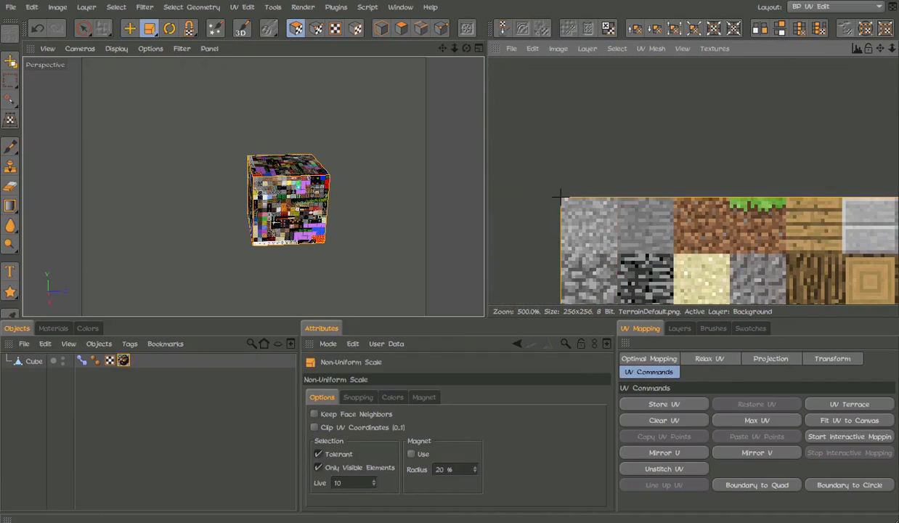
{"action": "key", "text": "w"}
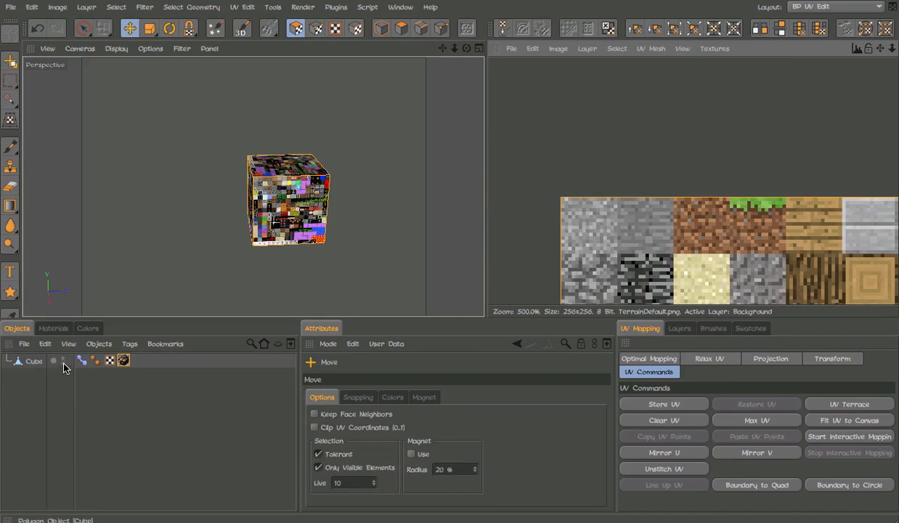
{"action": "left_click", "coordinate": [82, 361]}
{"action": "key", "text": "Delete"}
Try to shift the cube's UV polygons horizontally by one texture tile, and undo the move.
{"action": "left_click_drag", "start_coordinate": [600, 212], "coordinate": [656, 212]}
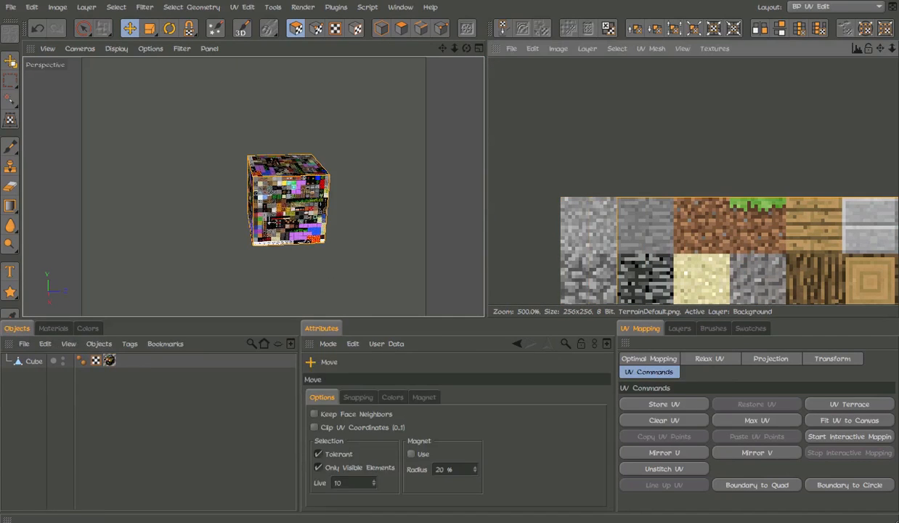
{"action": "key", "text": "t"}
{"action": "key", "text": "ctrl+z"}
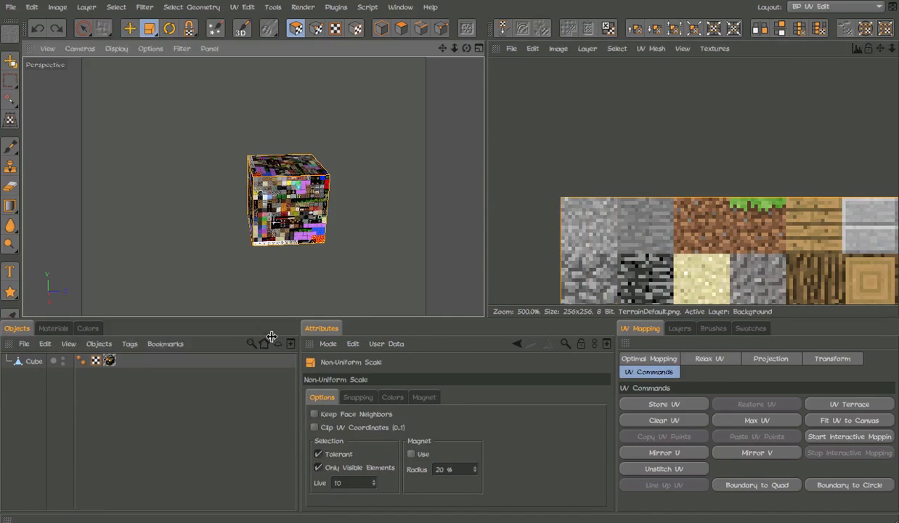
Bring the Pose Morph tag back by undoing, check its tag properties, and delete it from the cube again.
{"action": "key", "text": "ctrl+z"}
{"action": "left_click", "coordinate": [81, 361]}
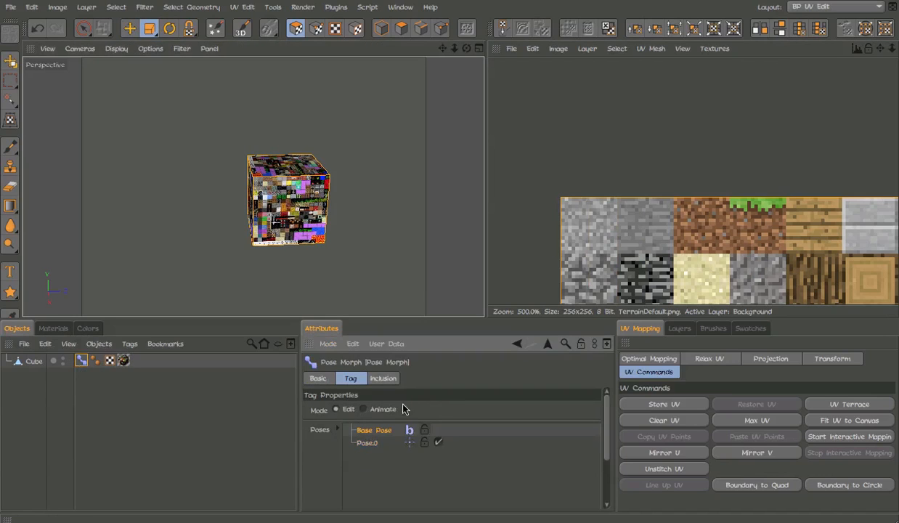
{"action": "key", "text": "e"}
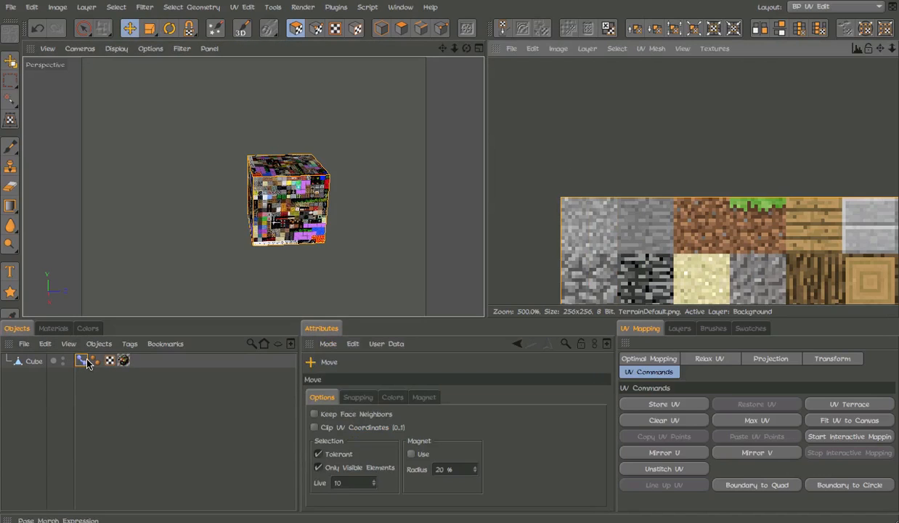
{"action": "key", "text": "Delete"}
Test-render the textured cube in the Picture Viewer and close the render window.
{"action": "left_click", "coordinate": [718, 178]}
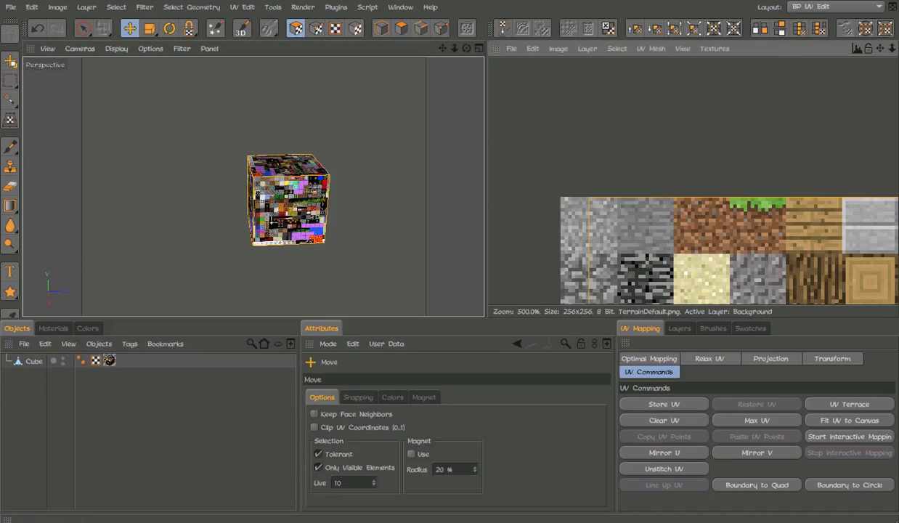
{"action": "key", "text": "shift+r"}
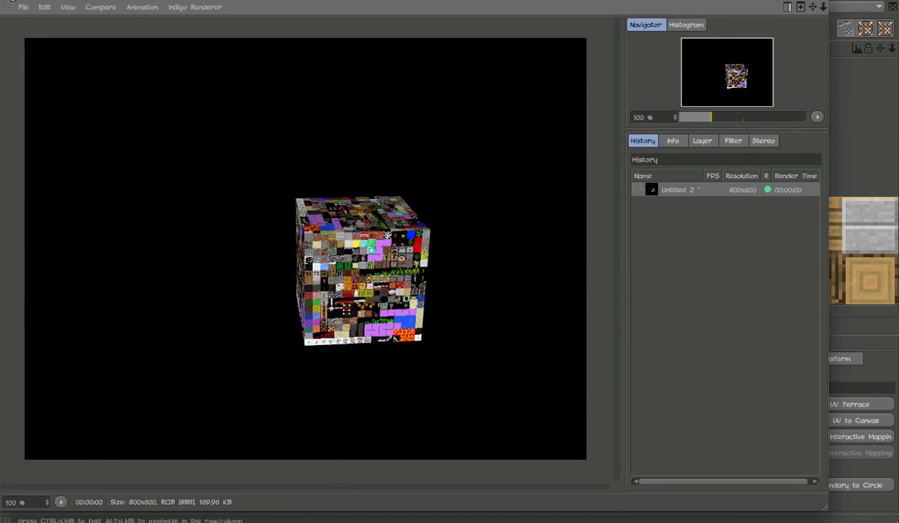
{"action": "left_click", "coordinate": [8, 1]}
Scale the cube's UV polygons down to one texture tile, covering the smooth stone tile in the first row.
{"action": "key", "text": "t"}
{"action": "left_click_drag", "start_coordinate": [617, 197], "coordinate": [617, 197]}
{"action": "key", "text": "ctrl+z"}
Switch to the Startup layout, select the cube and activate Model mode.
{"action": "left_click", "coordinate": [835, 7]}
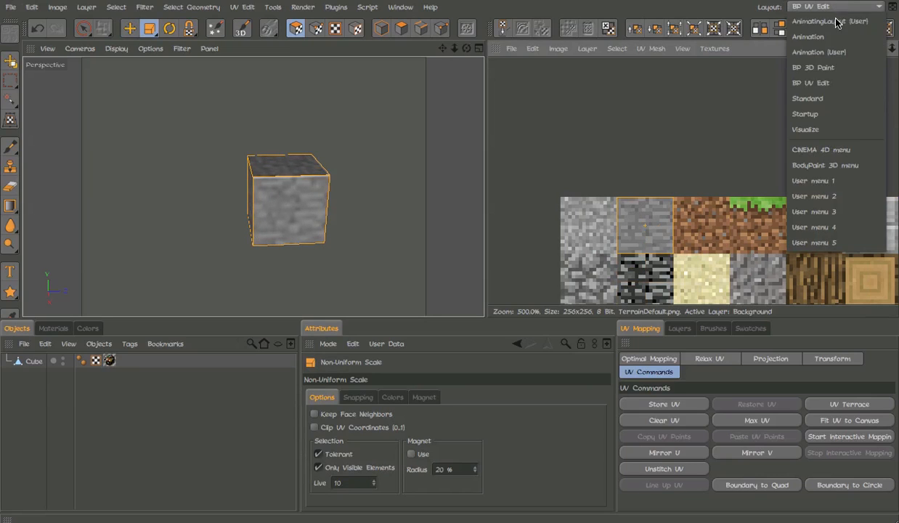
{"action": "left_click", "coordinate": [823, 114]}
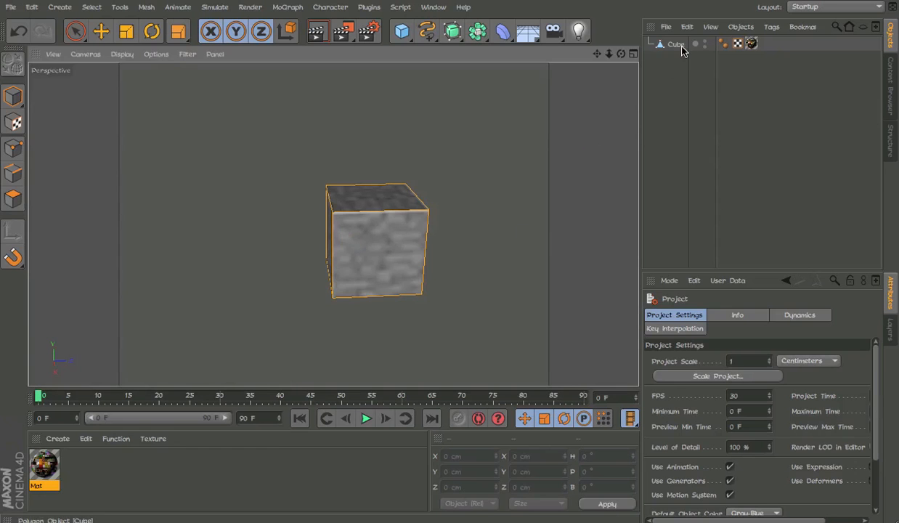
{"action": "left_click", "coordinate": [682, 137]}
{"action": "left_click", "coordinate": [15, 113]}
{"action": "left_click", "coordinate": [14, 102]}
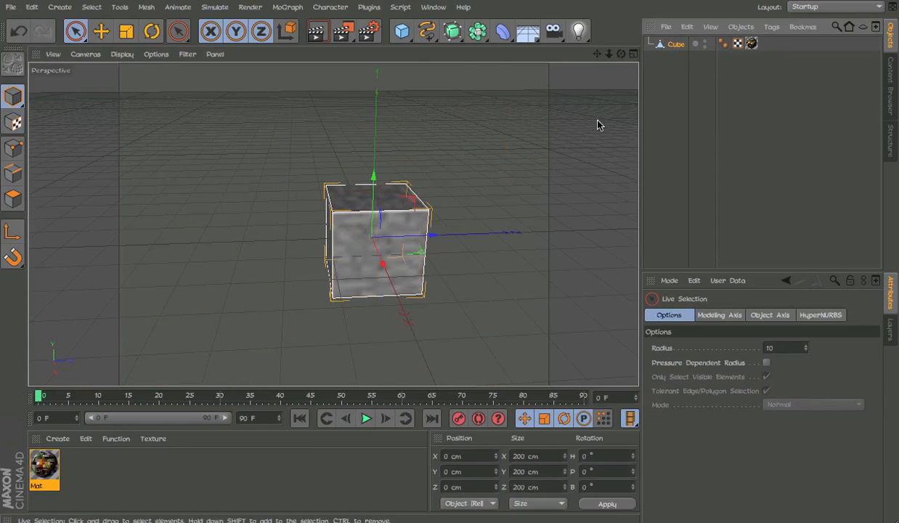
Add a Pose Morph tag from the character tags to the cube and enable UV mixing.
{"action": "left_click", "coordinate": [684, 60]}
{"action": "left_click", "coordinate": [651, 27]}
{"action": "left_click", "coordinate": [651, 29]}
{"action": "right_click", "coordinate": [658, 43]}
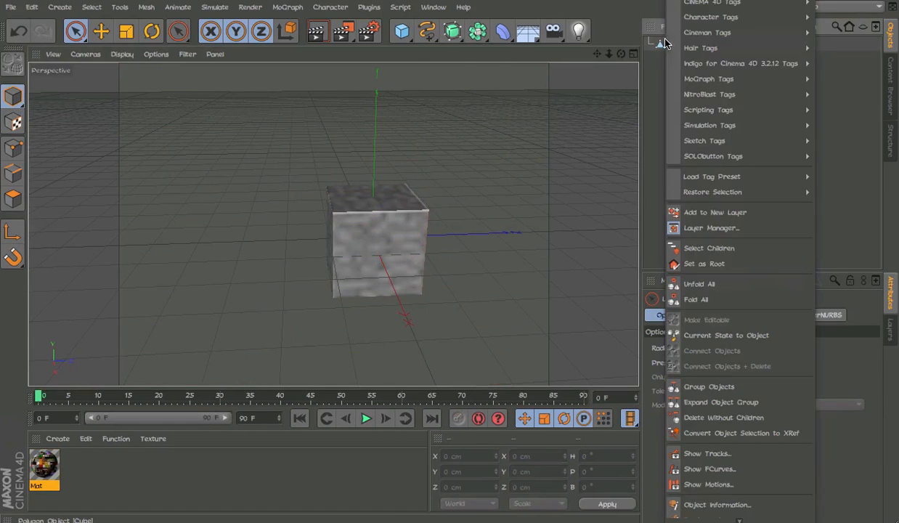
{"action": "mouse_move", "coordinate": [708, 16]}
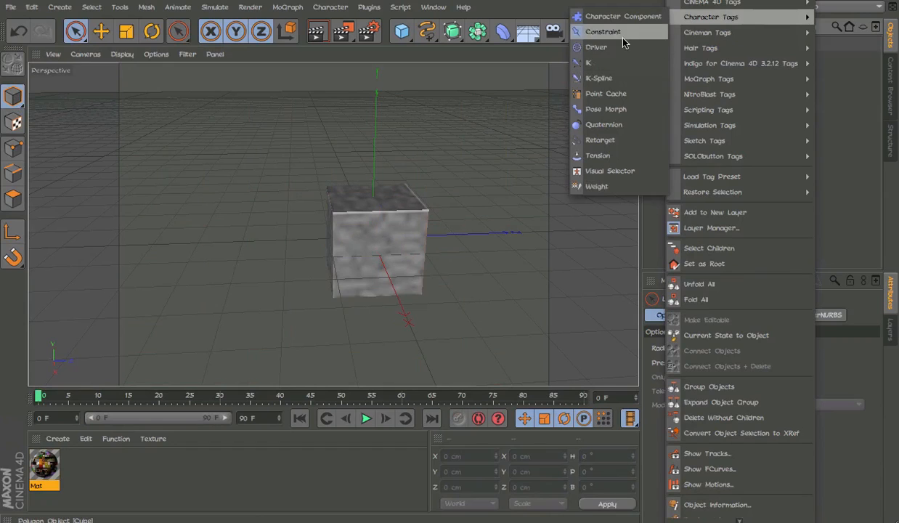
{"action": "left_click", "coordinate": [610, 110]}
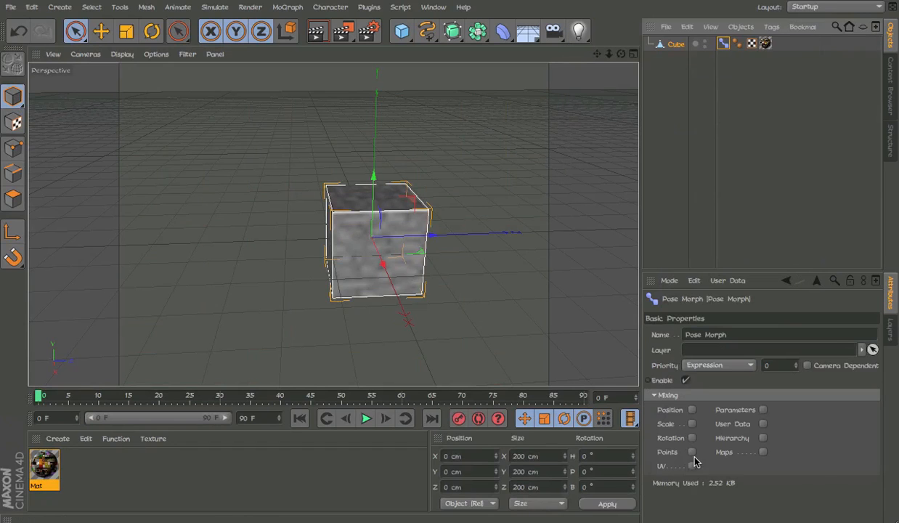
{"action": "left_click", "coordinate": [692, 452]}
Switch to the BP UV Edit layout and display TerrainDefault.png behind the cube's UVs.
{"action": "left_click", "coordinate": [835, 7]}
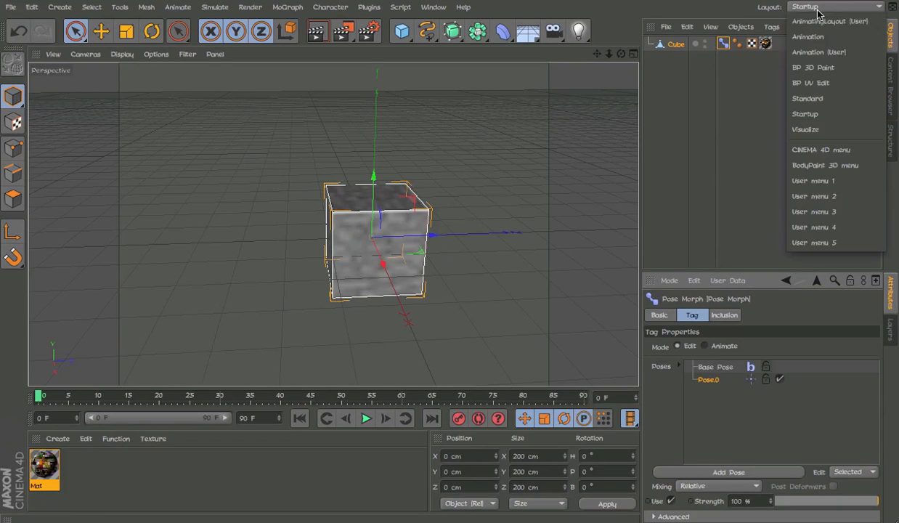
{"action": "left_click", "coordinate": [813, 82]}
{"action": "left_click", "coordinate": [296, 29]}
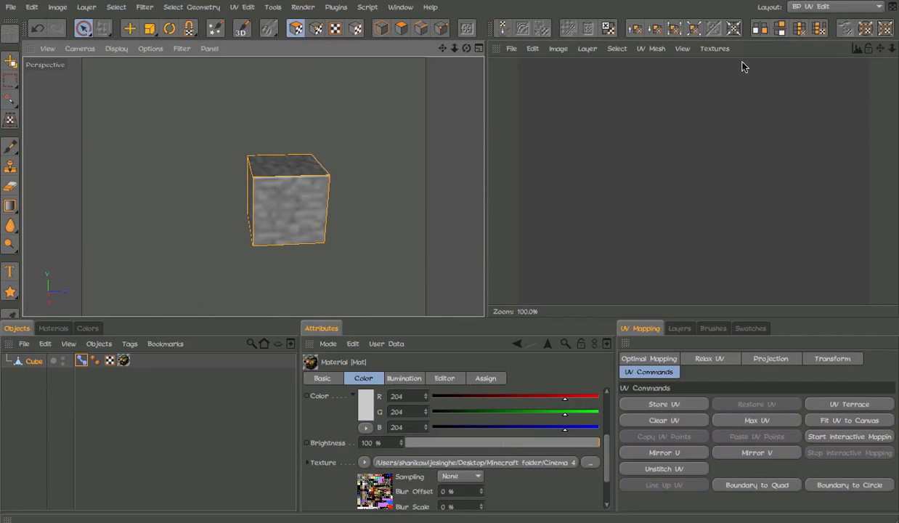
{"action": "left_click", "coordinate": [715, 48]}
{"action": "left_click", "coordinate": [722, 107]}
Move the cube's UV polygons one tile over, from the smooth stone tile onto the dirt tile, for Pose.0.
{"action": "key", "text": "e"}
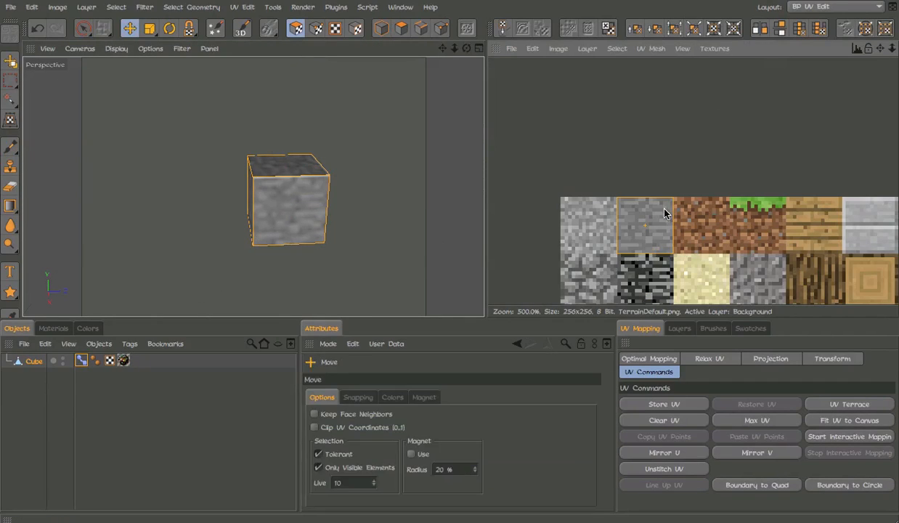
{"action": "scroll", "coordinate": [642, 266], "scroll_direction": "up", "scroll_amount": 4}
{"action": "scroll", "coordinate": [643, 266], "scroll_direction": "down", "scroll_amount": 1}
{"action": "middle_click_drag", "start_coordinate": [643, 265], "coordinate": [670, 252], "text": "alt"}
{"action": "mouse_move", "coordinate": [670, 252]}
{"action": "left_mouse_down"}
{"action": "mouse_move", "coordinate": [771, 252]}
{"action": "mouse_move", "coordinate": [670, 202]}
{"action": "mouse_move", "coordinate": [670, 252]}
{"action": "left_mouse_up"}
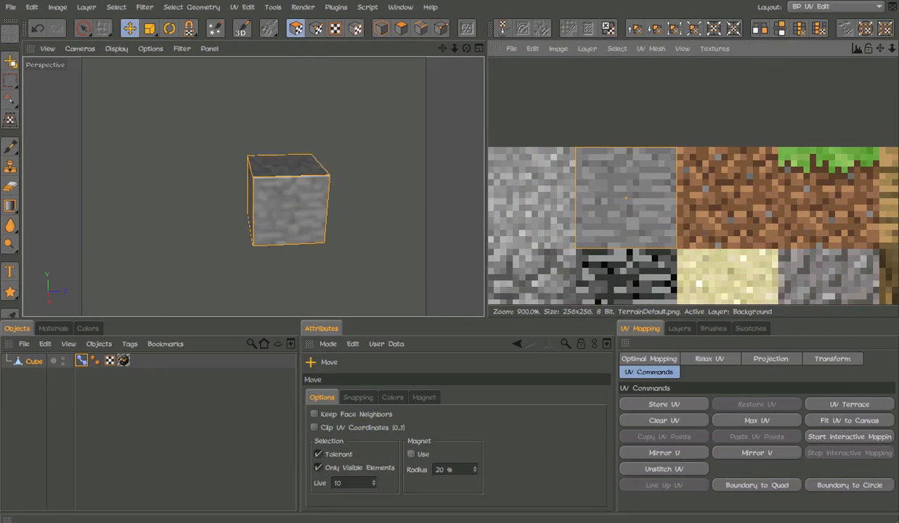
{"action": "left_click_drag", "start_coordinate": [626, 197], "coordinate": [727, 198]}
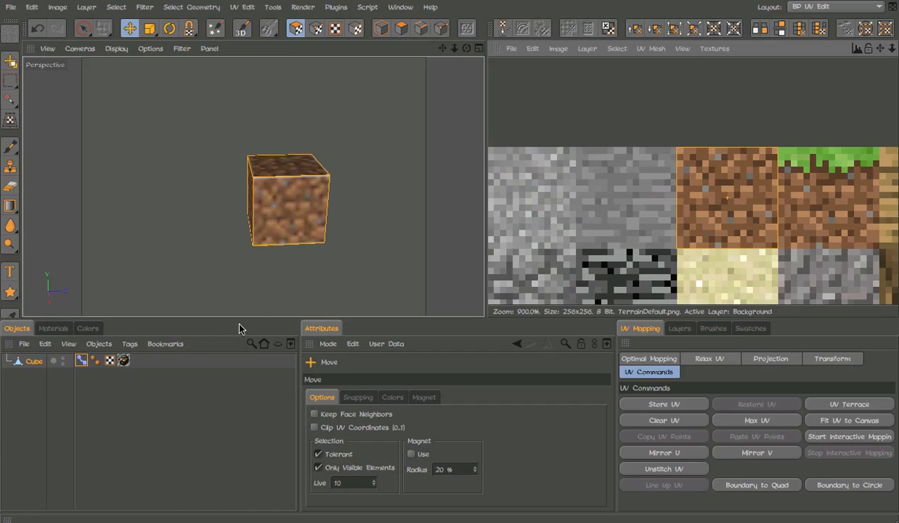
Preview the texture morph by sweeping the Strength of Pose.0 in the Pose Morph tag up and back down.
{"action": "left_click", "coordinate": [83, 361]}
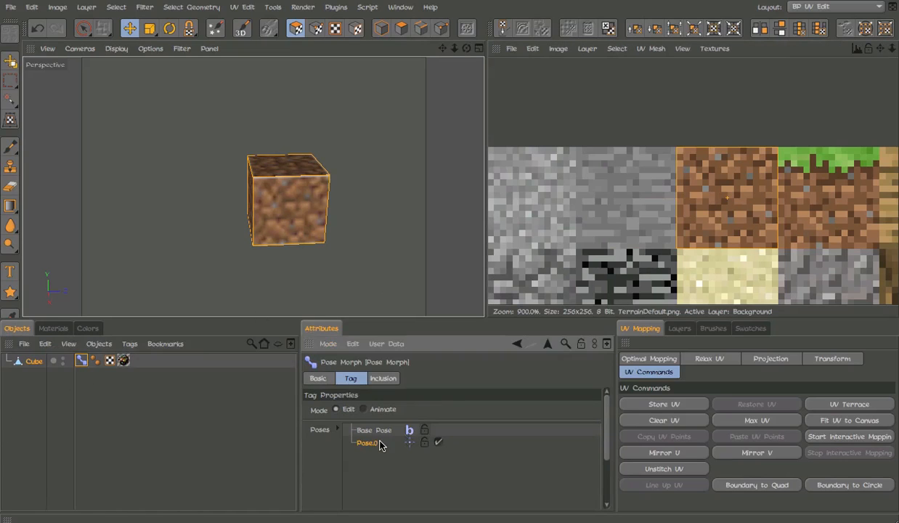
{"action": "scroll", "coordinate": [596, 430], "scroll_direction": "down", "scroll_amount": 5}
{"action": "left_click_drag", "start_coordinate": [469, 485], "coordinate": [589, 494]}
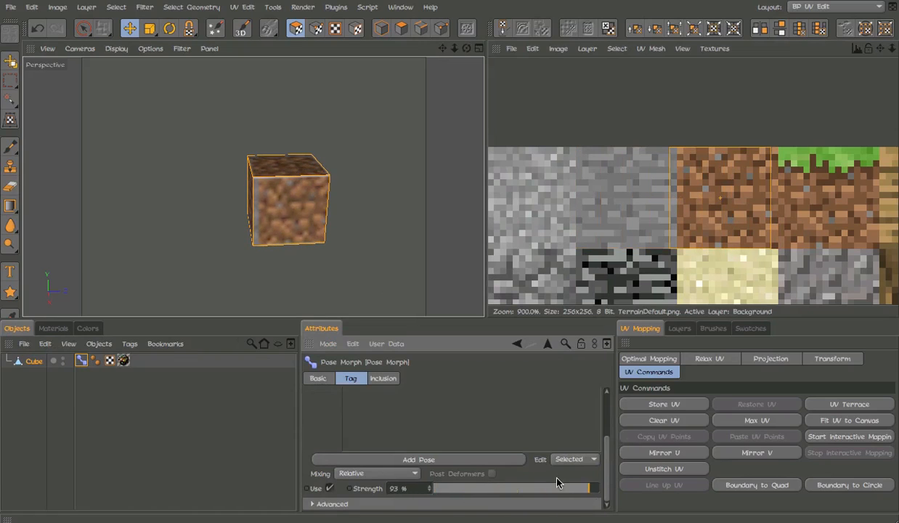
{"action": "scroll", "coordinate": [513, 494], "scroll_direction": "up", "scroll_amount": 1}
{"action": "left_click_drag", "start_coordinate": [512, 500], "coordinate": [434, 501]}
{"action": "scroll", "coordinate": [347, 457], "scroll_direction": "up", "scroll_amount": 5}
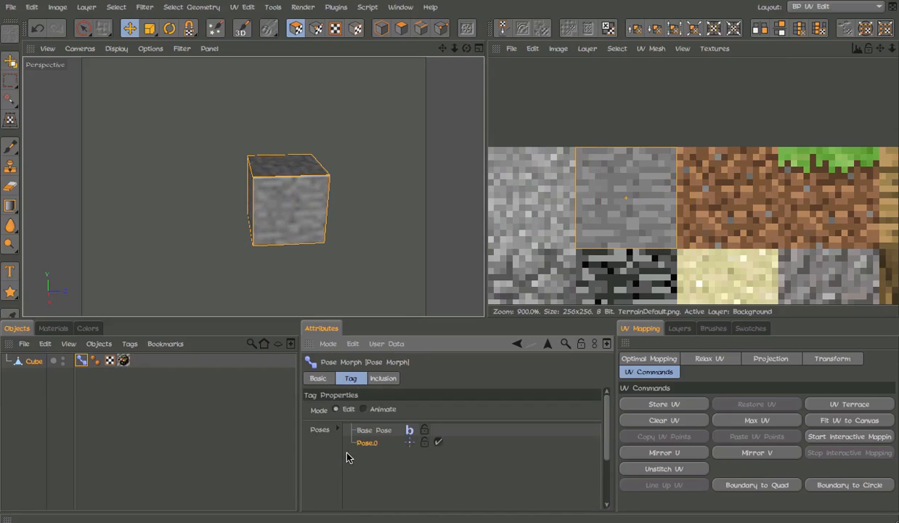
{"action": "left_click", "coordinate": [319, 379]}
{"action": "left_click", "coordinate": [371, 440]}
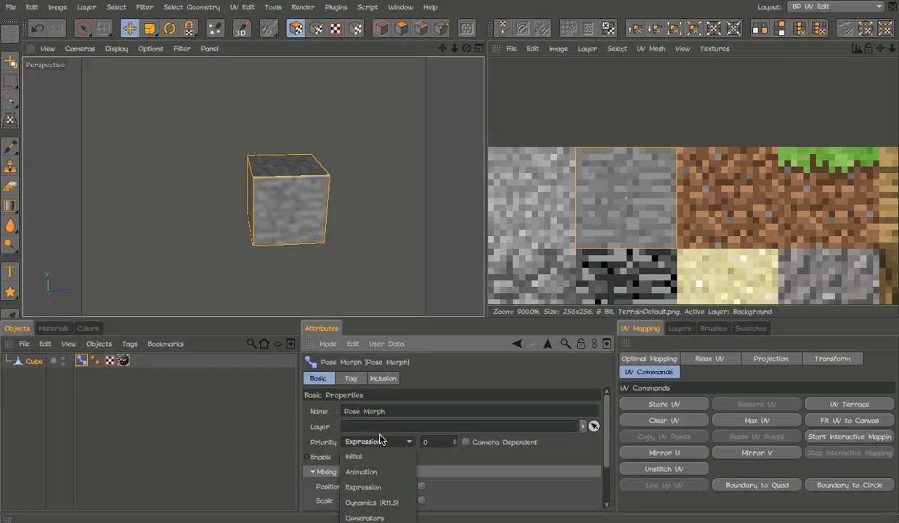
{"action": "left_click", "coordinate": [333, 430]}
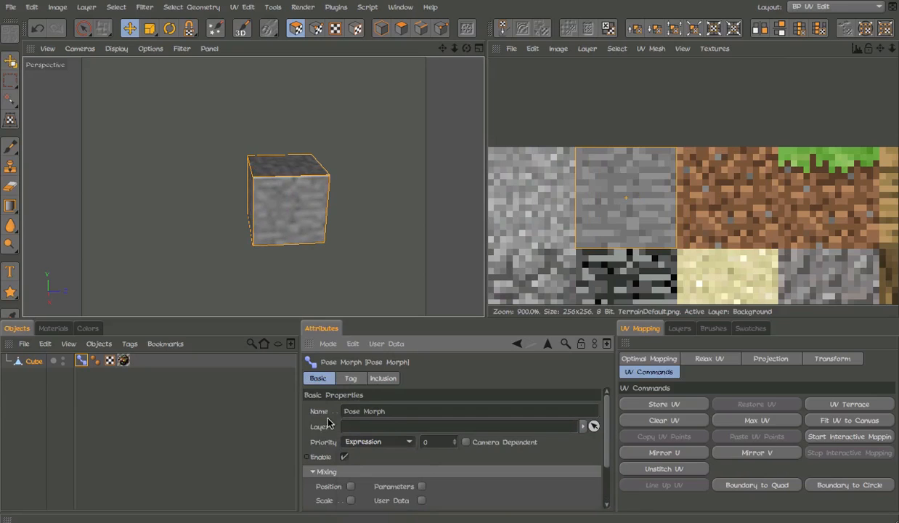
Switch back to the Startup layout.
{"action": "left_click", "coordinate": [821, 7]}
{"action": "left_click", "coordinate": [799, 110]}
{"action": "left_click", "coordinate": [722, 45]}
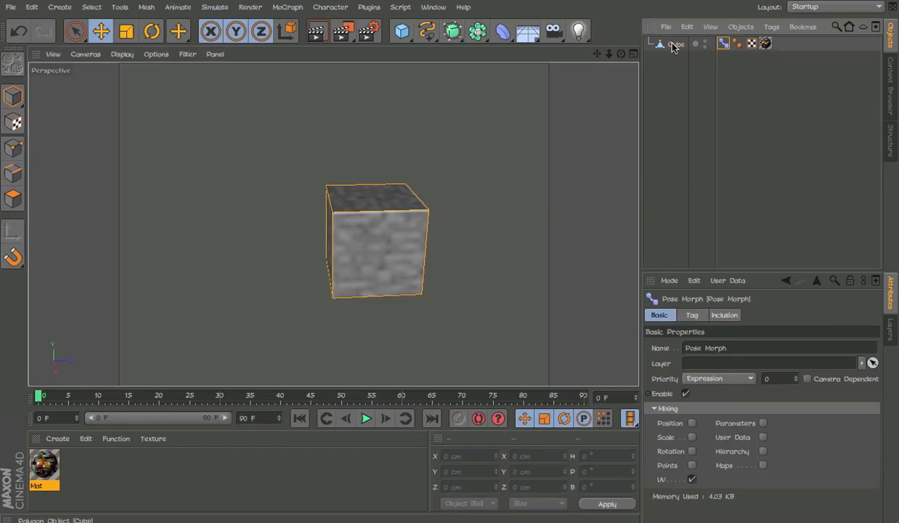
{"action": "left_click", "coordinate": [676, 45]}
{"action": "left_click", "coordinate": [726, 281]}
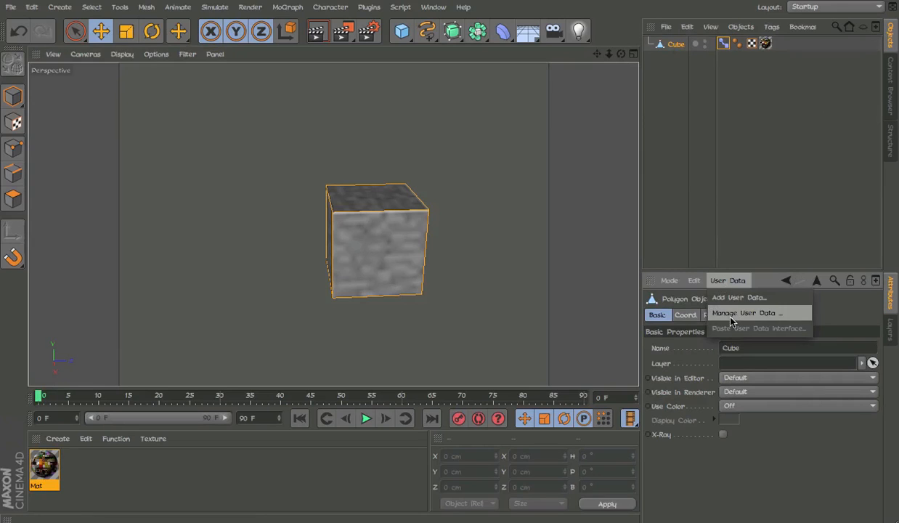
{"action": "left_click", "coordinate": [732, 314]}
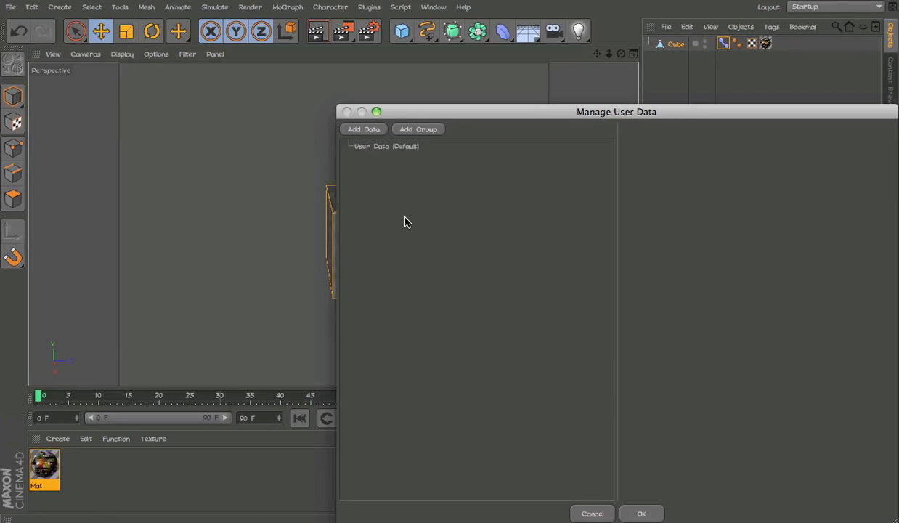
{"action": "left_click", "coordinate": [593, 514]}
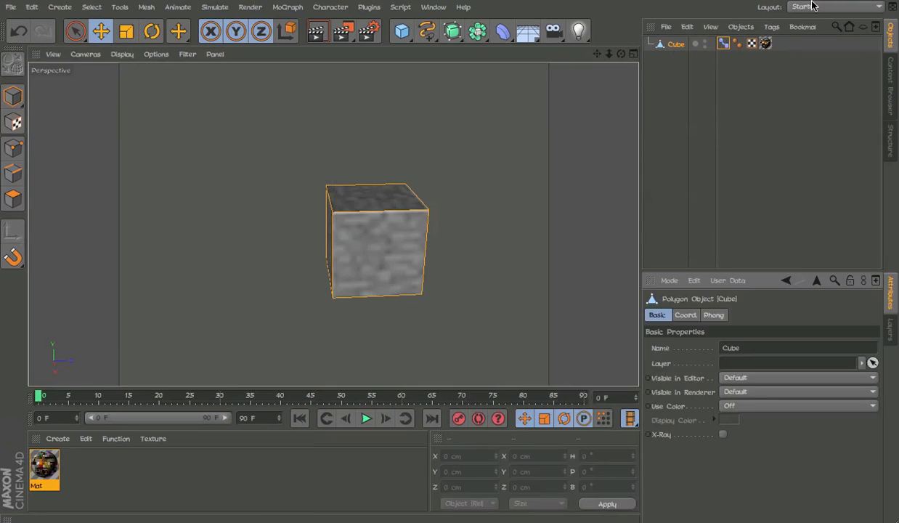
Set the Strength of Pose.0 in the Pose Morph tag to 100 % and activate Model mode.
{"action": "left_click", "coordinate": [724, 42]}
{"action": "left_click", "coordinate": [737, 43]}
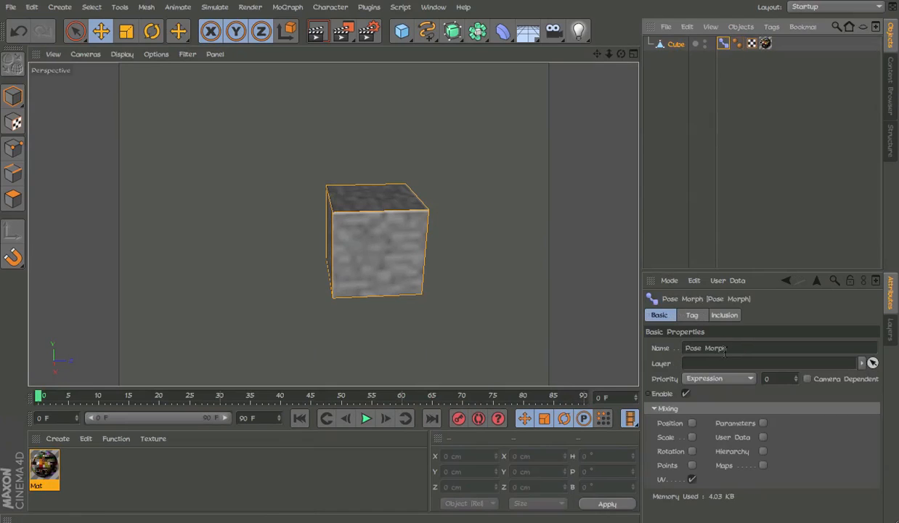
{"action": "left_click", "coordinate": [691, 315]}
{"action": "left_click_drag", "start_coordinate": [788, 501], "coordinate": [891, 508]}
{"action": "left_click", "coordinate": [14, 148]}
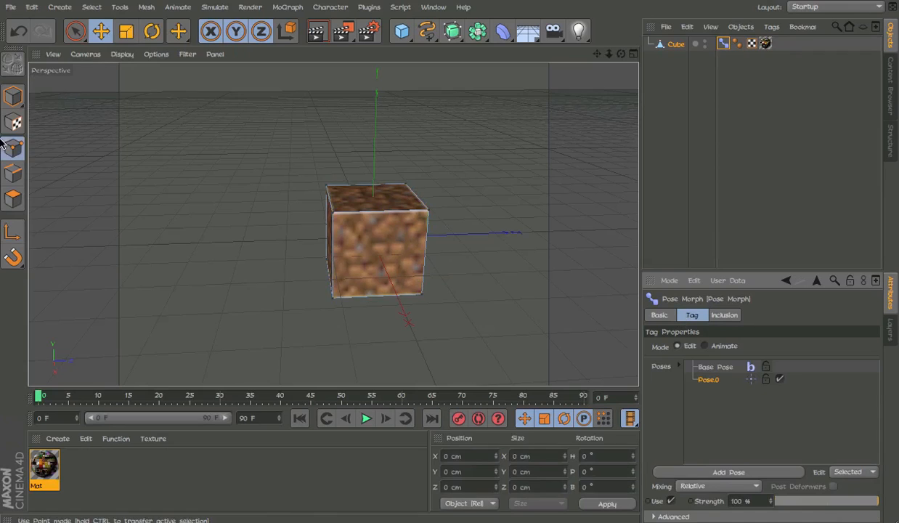
{"action": "left_click", "coordinate": [13, 97]}
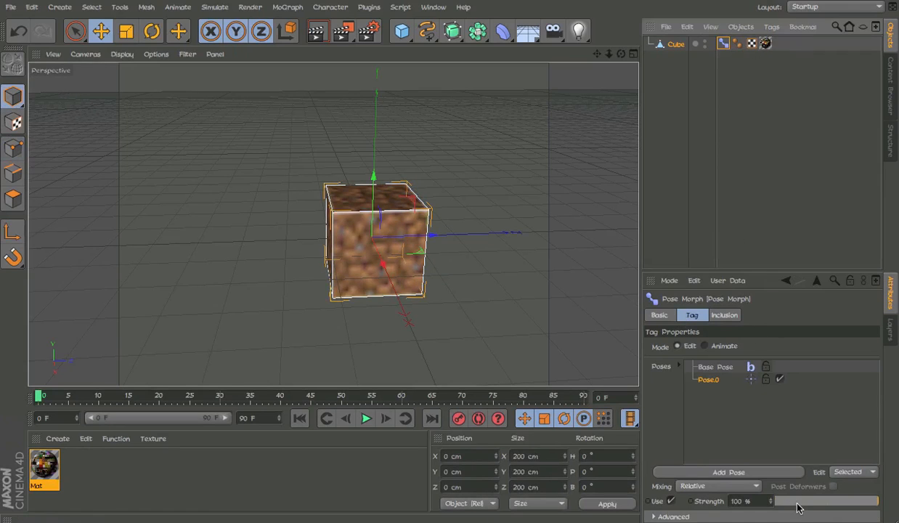
Switch the Pose Morph tag to Animate mode and test the Pose.0 slider, ending at 100 %.
{"action": "left_click_drag", "start_coordinate": [799, 501], "coordinate": [876, 501]}
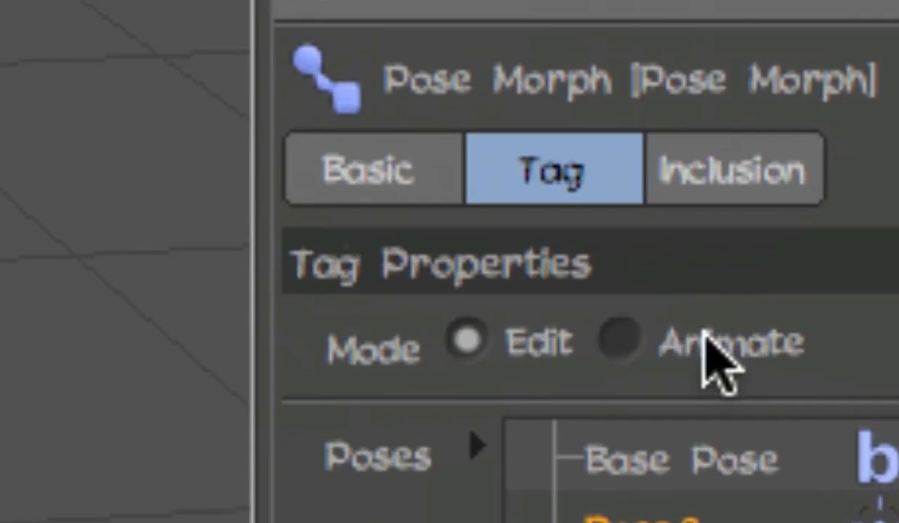
{"action": "left_click", "coordinate": [711, 345]}
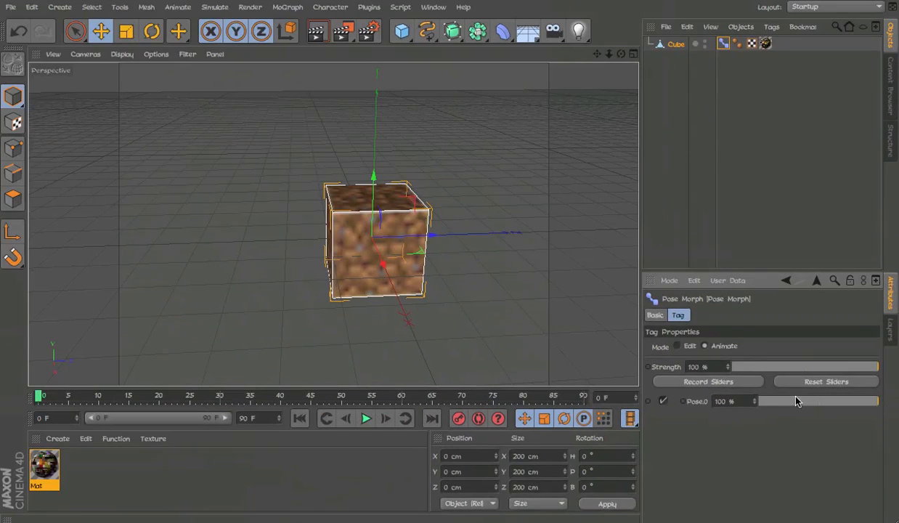
{"action": "left_click_drag", "start_coordinate": [793, 399], "coordinate": [891, 385]}
Add an XPresso tag to the cube.
{"action": "left_click", "coordinate": [683, 29]}
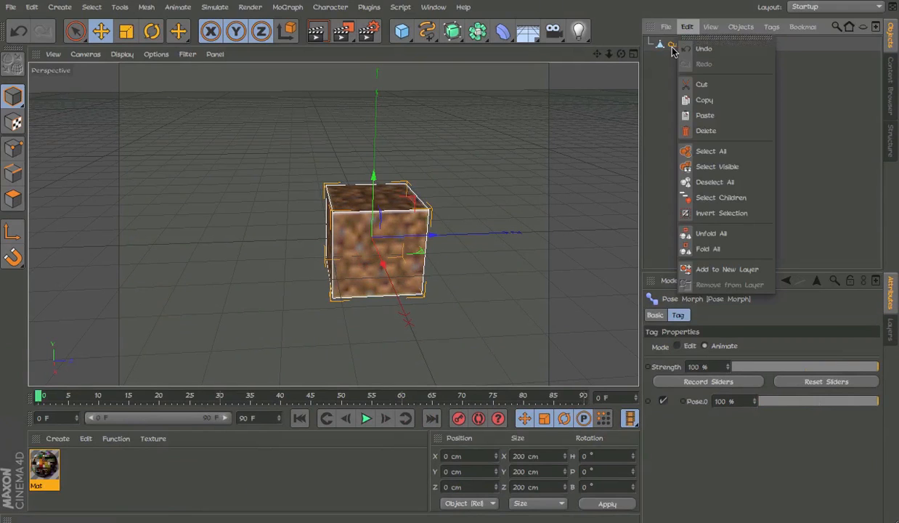
{"action": "left_click", "coordinate": [672, 45]}
{"action": "right_click", "coordinate": [687, 47]}
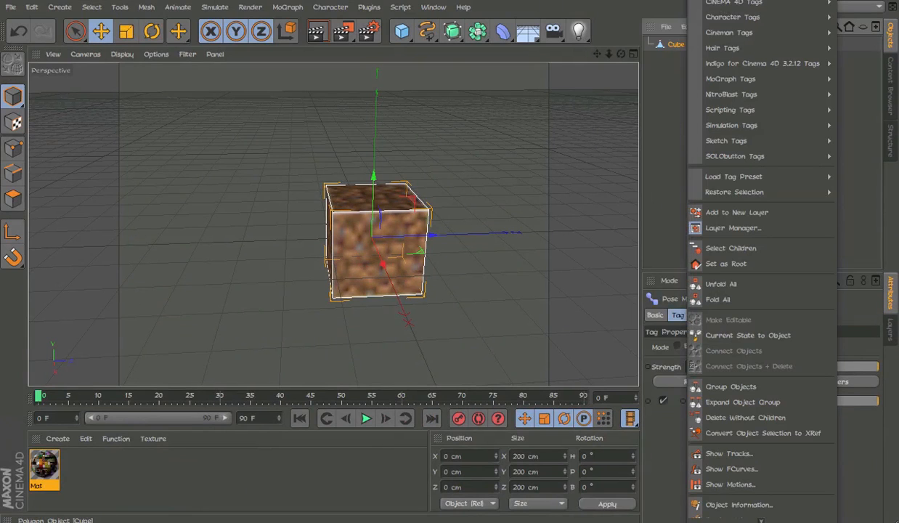
{"action": "left_click", "coordinate": [624, 341]}
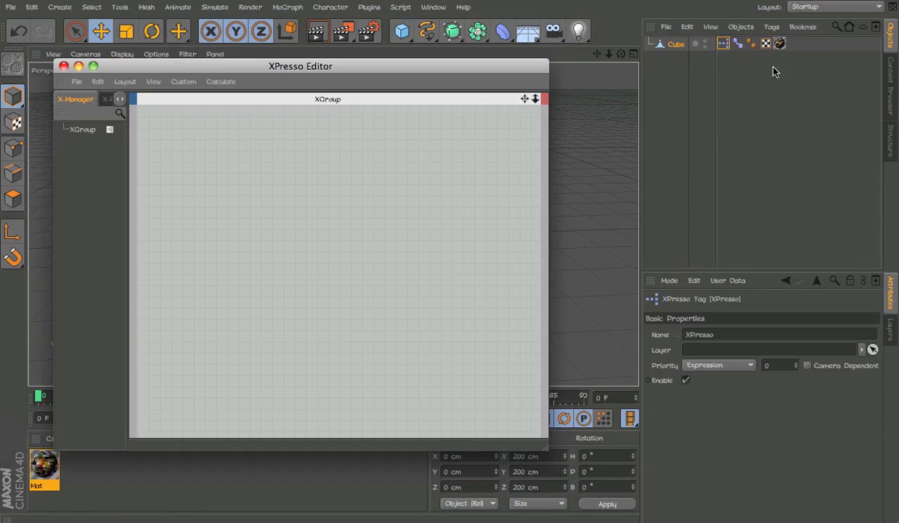
Add a Float user data entry named FNdj with a Float Slider interface to the cube, changing its unit from percent.
{"action": "left_click", "coordinate": [697, 43]}
{"action": "left_click", "coordinate": [727, 281]}
{"action": "left_click", "coordinate": [716, 294]}
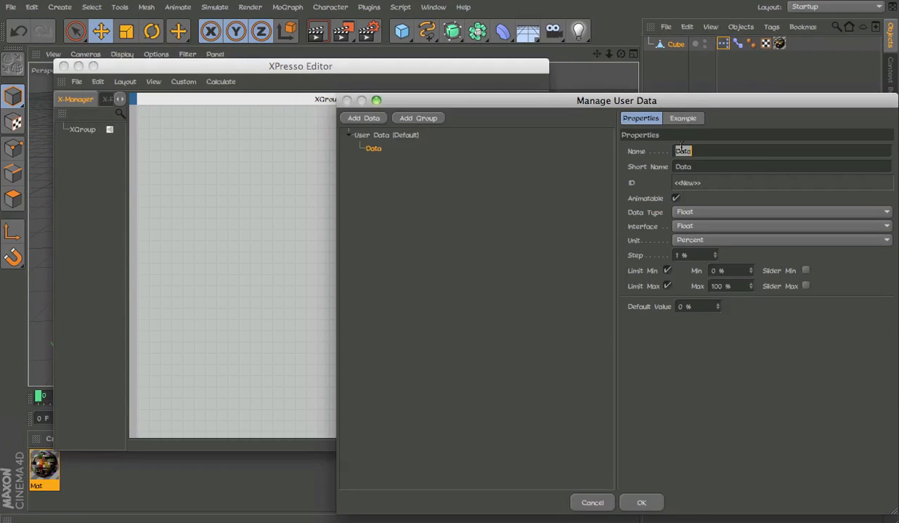
{"action": "left_click", "coordinate": [719, 211]}
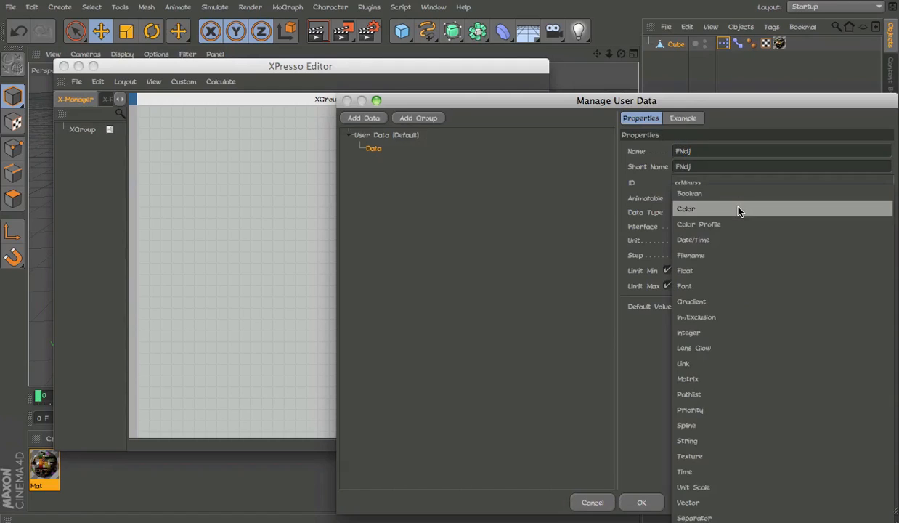
{"action": "left_click", "coordinate": [620, 223]}
{"action": "left_click", "coordinate": [672, 226]}
{"action": "left_click", "coordinate": [698, 256]}
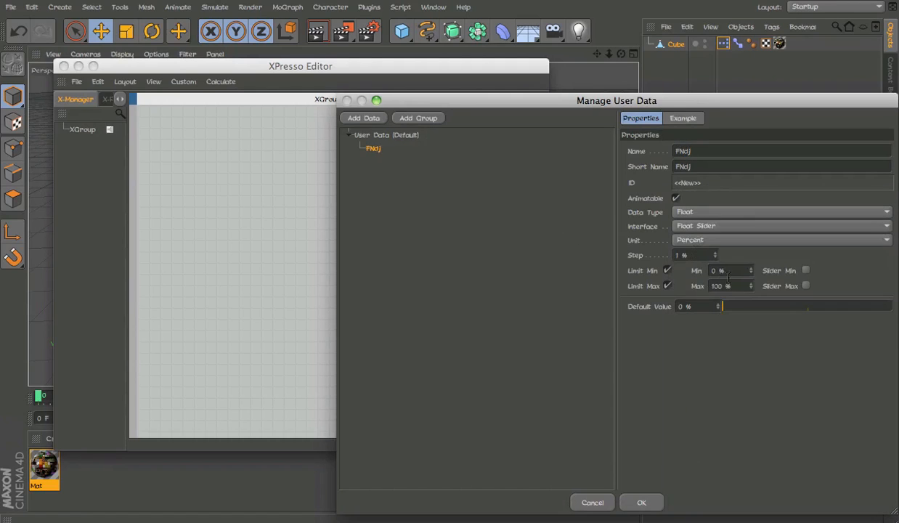
{"action": "left_click", "coordinate": [709, 240]}
{"action": "left_click", "coordinate": [714, 255]}
{"action": "key", "text": "Return"}
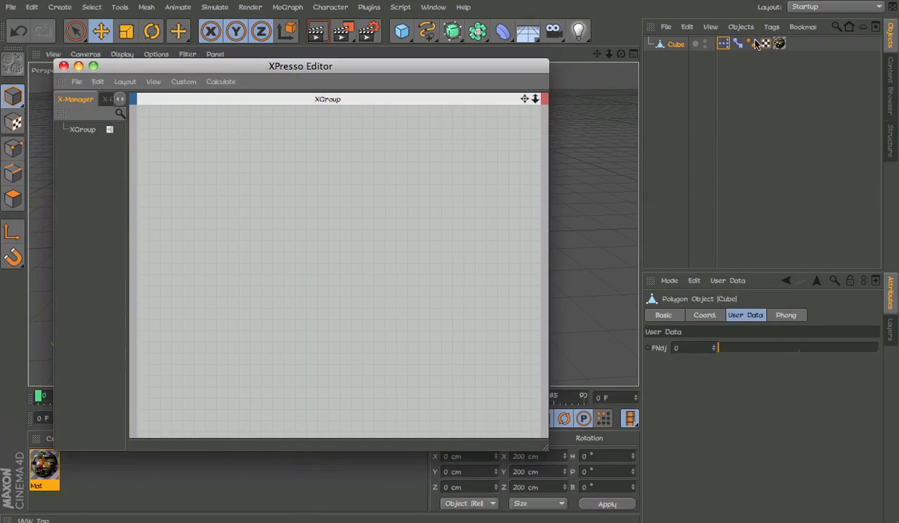
Place the Cube in the XPresso graph as a node and give it an FNdj output port.
{"action": "left_click_drag", "start_coordinate": [676, 44], "coordinate": [255, 183]}
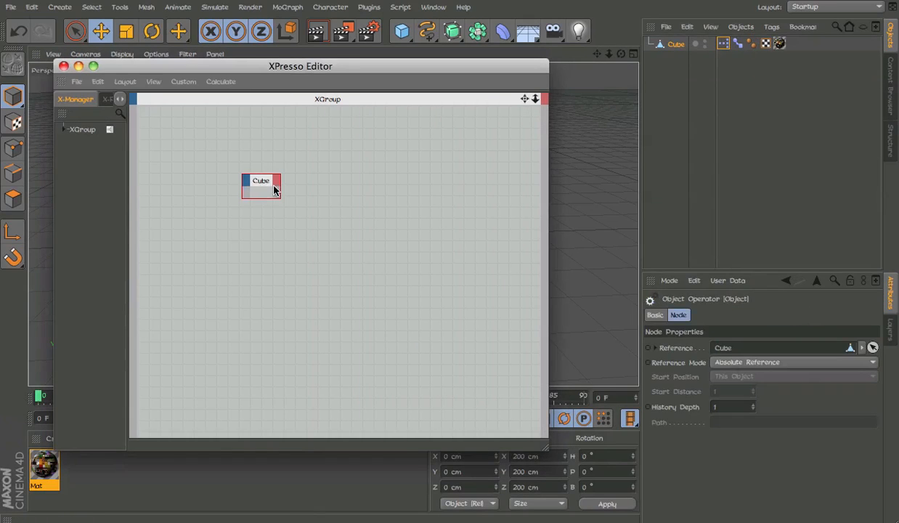
{"action": "right_click", "coordinate": [275, 182]}
{"action": "left_click", "coordinate": [381, 392]}
Bring the Pose Morph tag into the XPresso graph as a node with a Pose.0 Strength input port.
{"action": "left_click_drag", "start_coordinate": [752, 44], "coordinate": [372, 160]}
{"action": "right_click", "coordinate": [369, 169]}
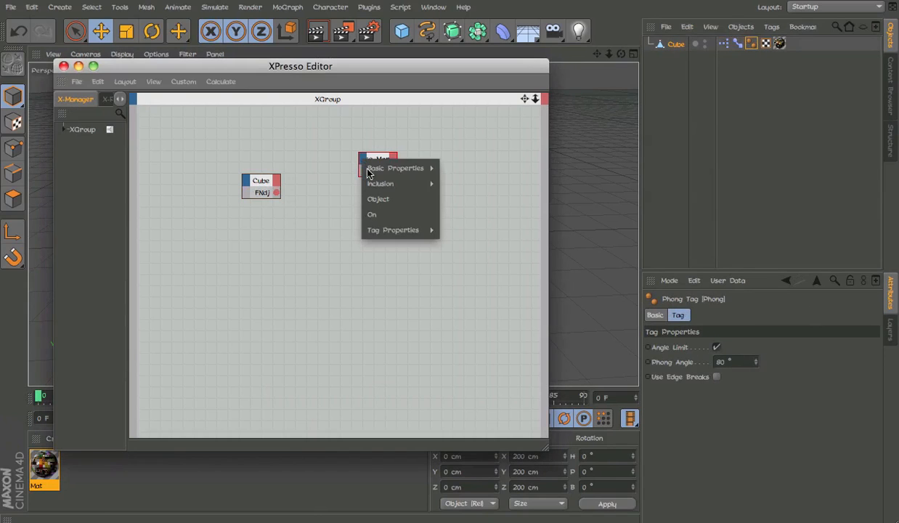
{"action": "mouse_move", "coordinate": [416, 231]}
{"action": "left_click", "coordinate": [465, 269]}
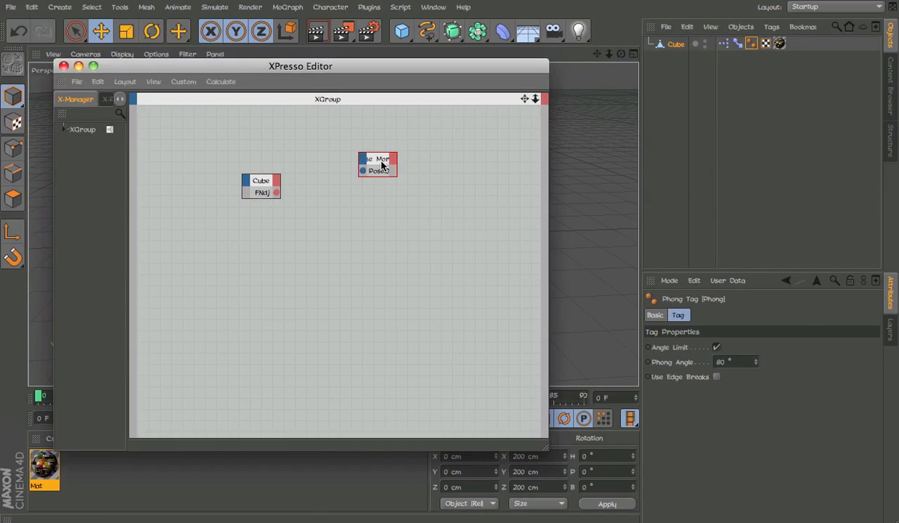
Line up the Pose Morph node with the Cube node, connect FNdj to Pose.0 Strength, and put the XPresso Editor away.
{"action": "left_click_drag", "start_coordinate": [382, 166], "coordinate": [383, 186]}
{"action": "right_click", "coordinate": [358, 178]}
{"action": "mouse_move", "coordinate": [424, 255]}
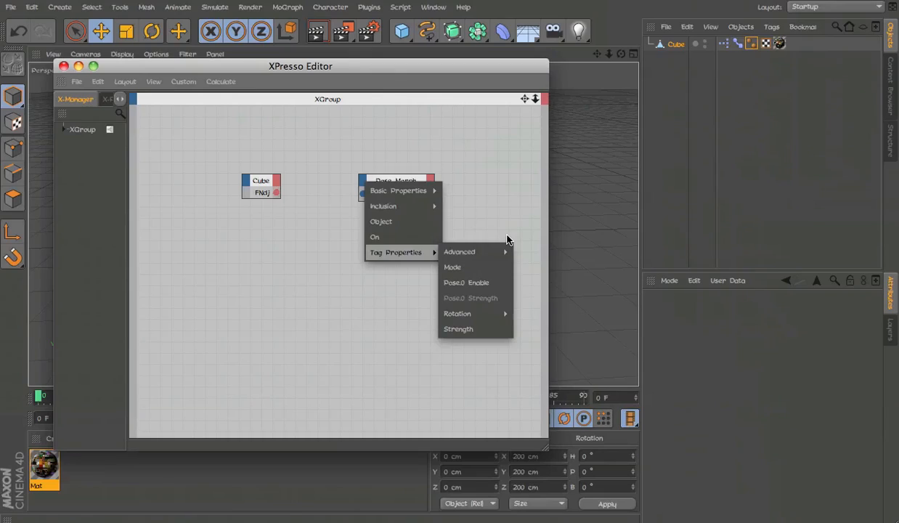
{"action": "left_click", "coordinate": [508, 174]}
{"action": "left_click", "coordinate": [360, 190]}
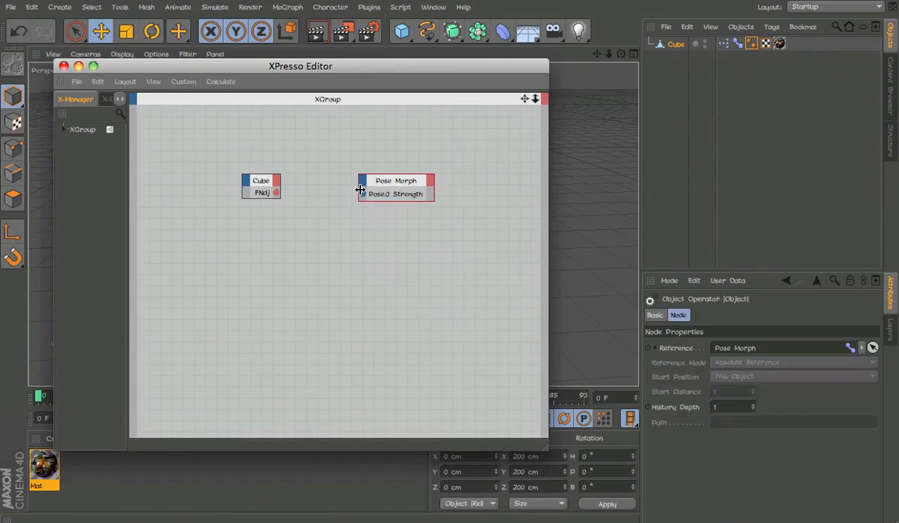
{"action": "left_click_drag", "start_coordinate": [307, 198], "coordinate": [276, 192]}
{"action": "left_click", "coordinate": [78, 67]}
{"action": "left_click", "coordinate": [700, 110]}
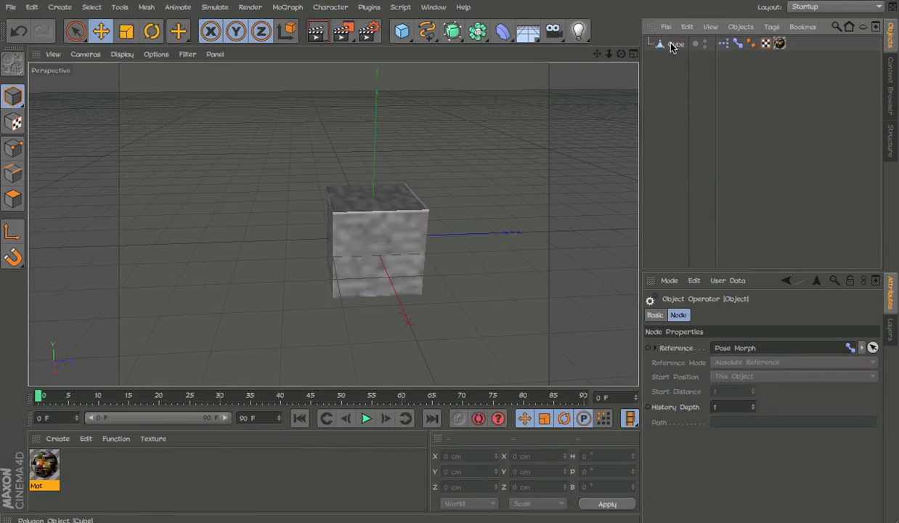
Test the cube's FNdj slider at 1 and inspect the Pose Morph tag's properties.
{"action": "left_click", "coordinate": [674, 44]}
{"action": "mouse_move", "coordinate": [732, 353]}
{"action": "left_mouse_down"}
{"action": "mouse_move", "coordinate": [791, 350]}
{"action": "mouse_move", "coordinate": [716, 351]}
{"action": "mouse_move", "coordinate": [870, 356]}
{"action": "mouse_move", "coordinate": [729, 351]}
{"action": "left_mouse_up"}
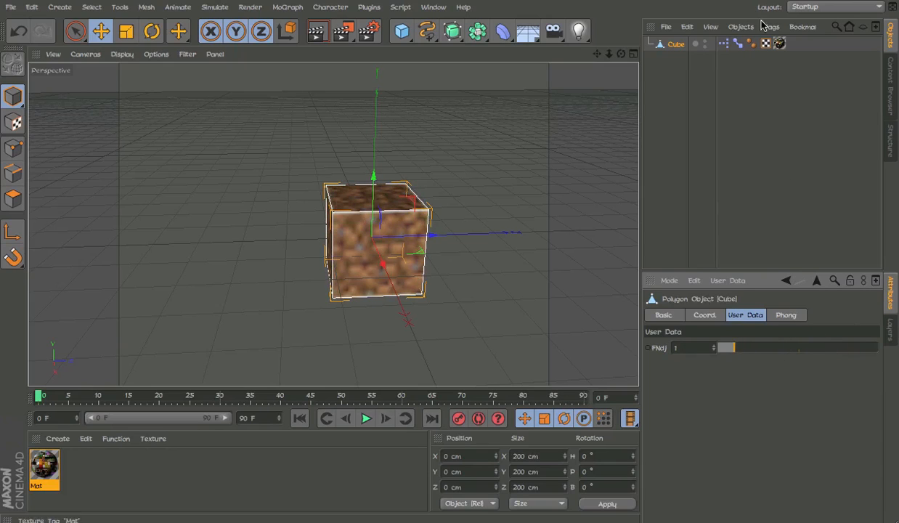
{"action": "left_click", "coordinate": [738, 43]}
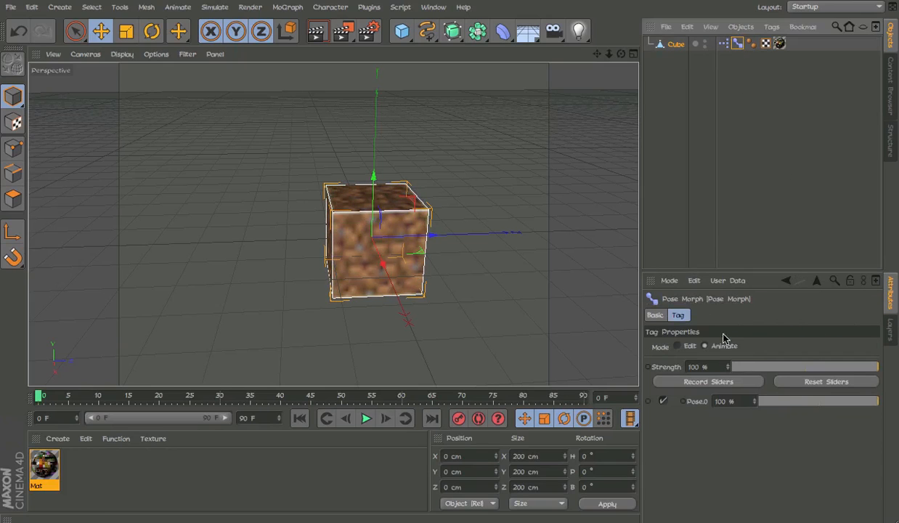
{"action": "left_click", "coordinate": [656, 315]}
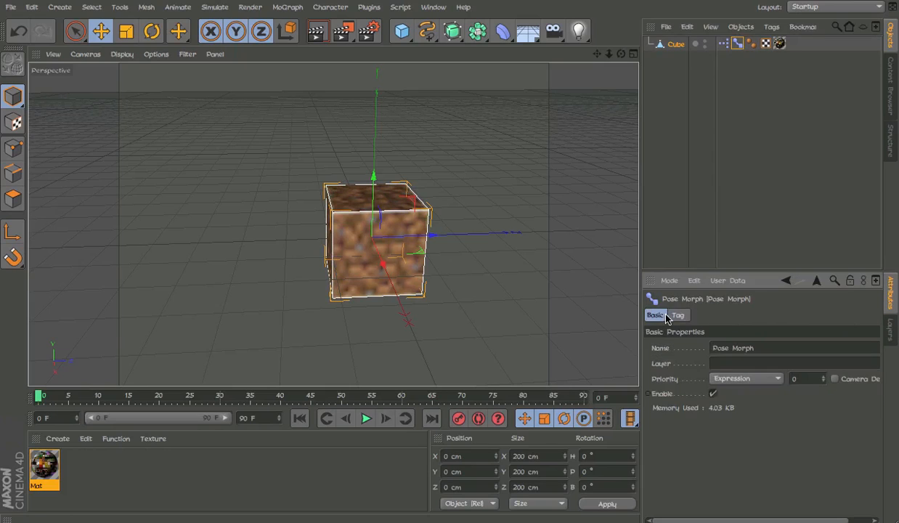
Test the cube's FNdj slider at 2 and check the Pose.0 strength in the Pose Morph tag.
{"action": "left_click", "coordinate": [725, 43]}
{"action": "left_click", "coordinate": [657, 46]}
{"action": "left_click", "coordinate": [752, 348]}
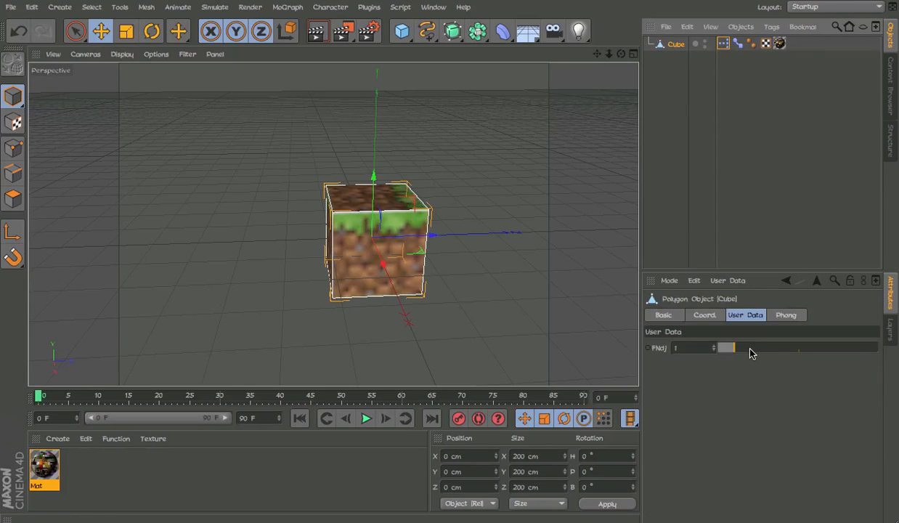
{"action": "left_click", "coordinate": [739, 42]}
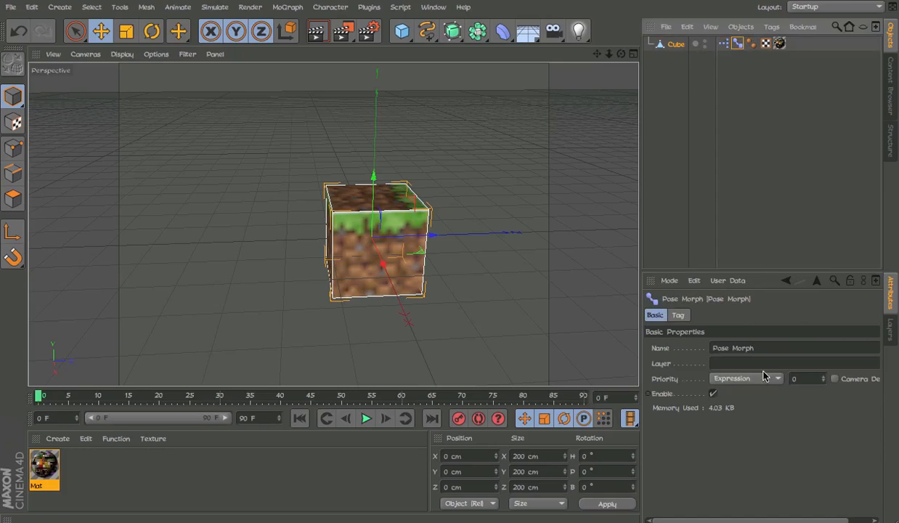
{"action": "left_click", "coordinate": [678, 315]}
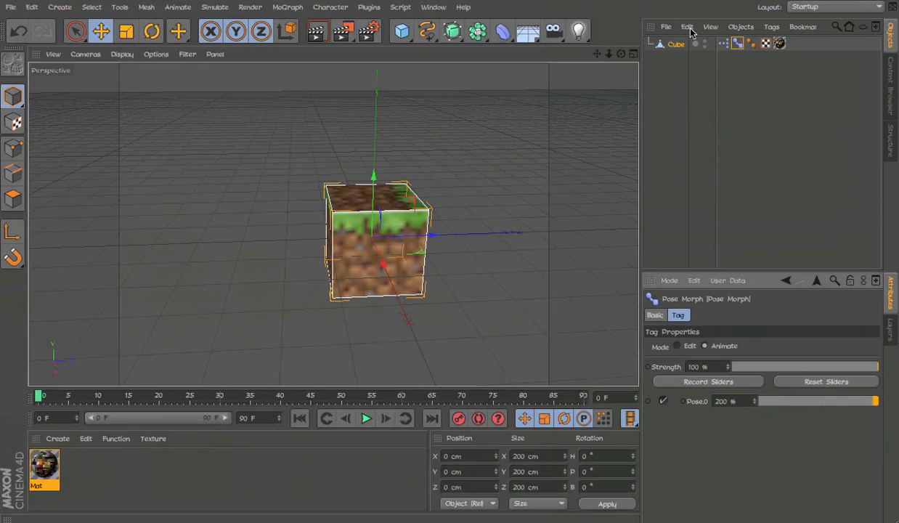
Test the cube's FNdj slider at 3 and check the Pose Morph tag's Pose.0 strength again.
{"action": "left_click", "coordinate": [677, 44]}
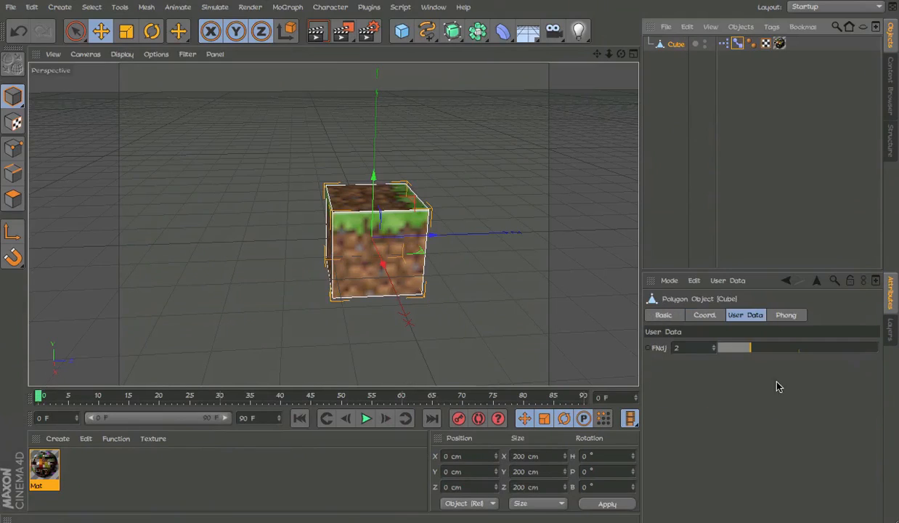
{"action": "left_click", "coordinate": [771, 351]}
{"action": "left_click", "coordinate": [738, 44]}
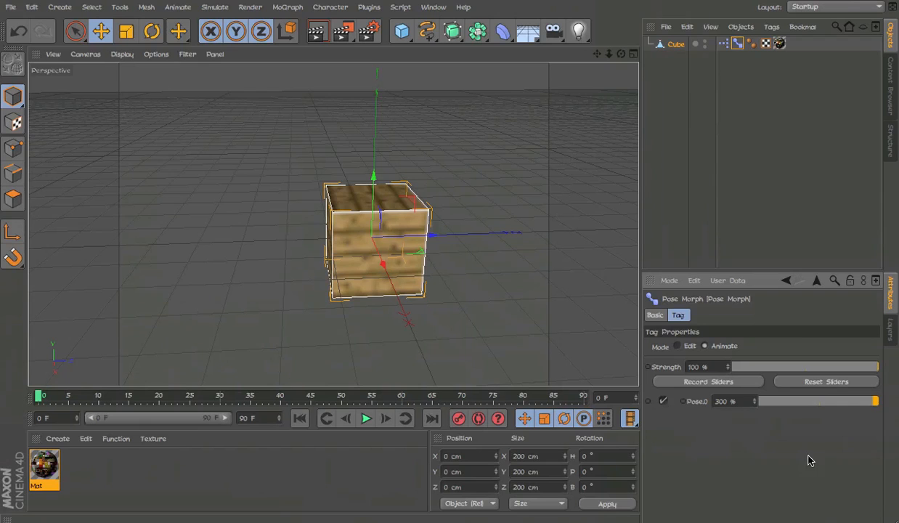
Insert a Range Mapper node into the FNdj to Pose.0 Strength connection and space the Cube and Pose Morph nodes around it.
{"action": "double_click", "coordinate": [723, 44]}
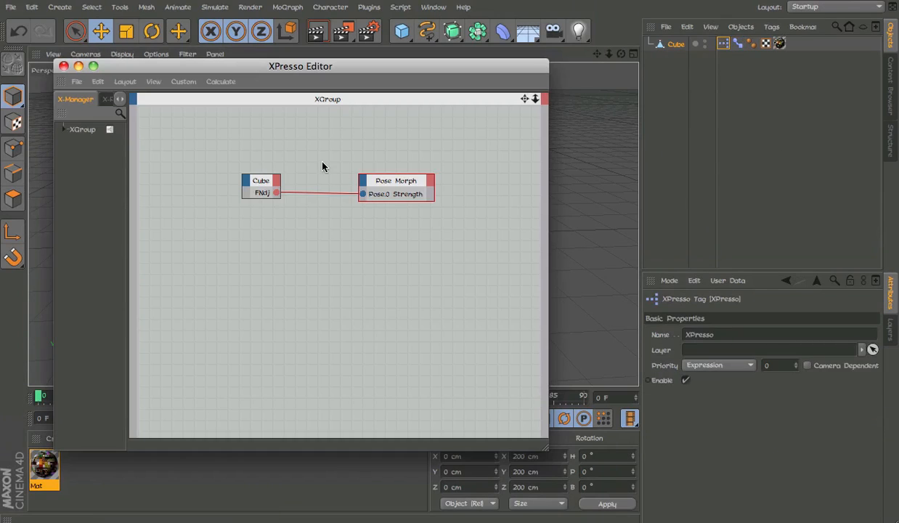
{"action": "right_click", "coordinate": [322, 188]}
{"action": "mouse_move", "coordinate": [363, 194]}
{"action": "mouse_move", "coordinate": [444, 193]}
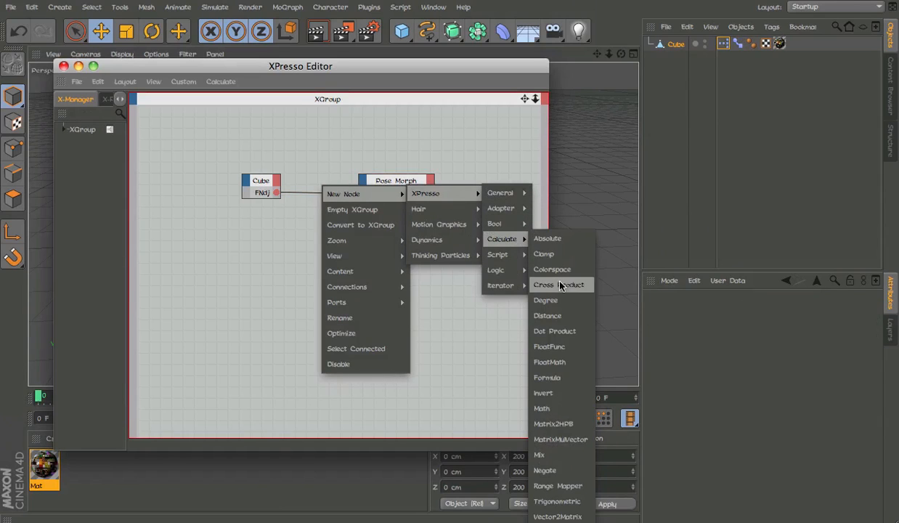
{"action": "mouse_move", "coordinate": [499, 207]}
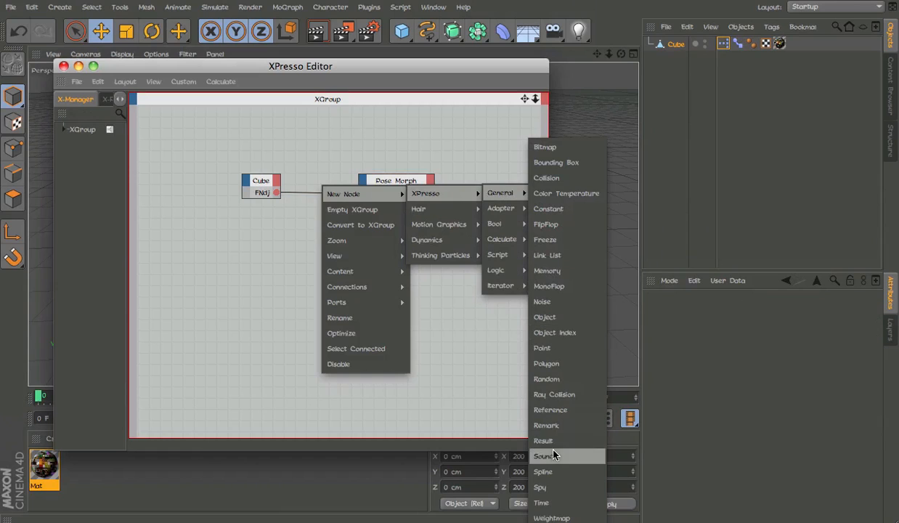
{"action": "mouse_move", "coordinate": [500, 238]}
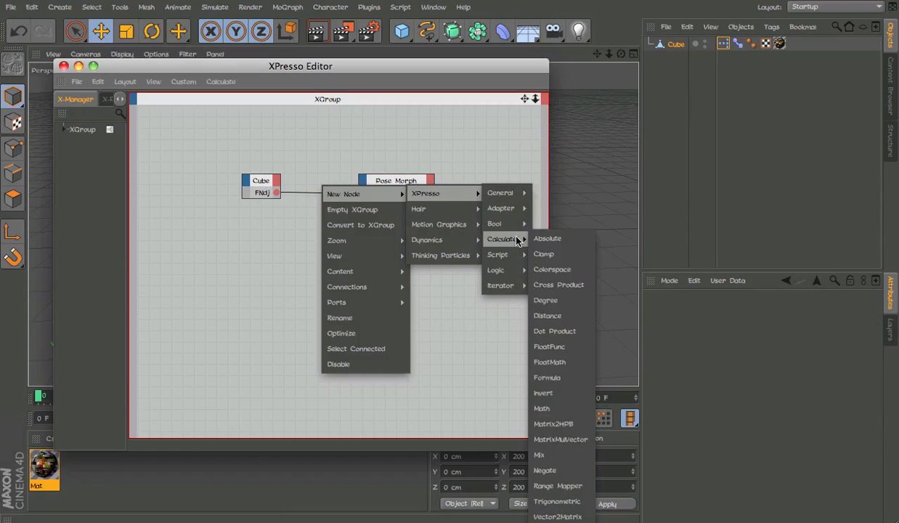
{"action": "left_click", "coordinate": [574, 486]}
{"action": "left_click_drag", "start_coordinate": [392, 180], "coordinate": [413, 180]}
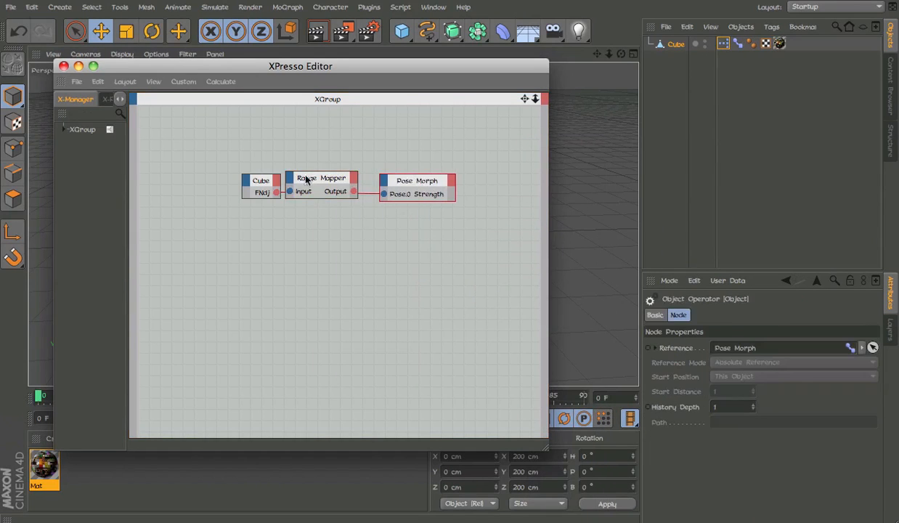
{"action": "left_click_drag", "start_coordinate": [298, 178], "coordinate": [254, 181]}
Reset the cube's FNdj slider to 0, and set the Range Mapper's Input Range to Radians and Output Range to Percent.
{"action": "left_click", "coordinate": [677, 44]}
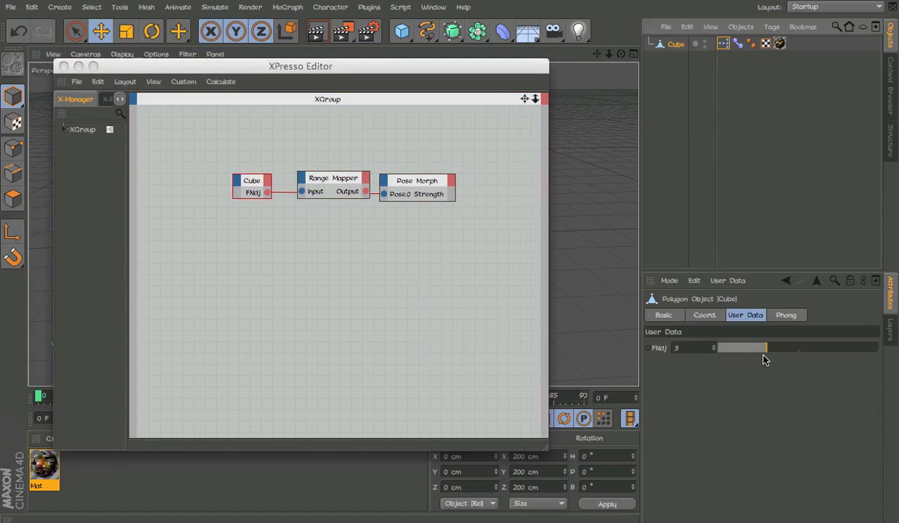
{"action": "left_click_drag", "start_coordinate": [763, 356], "coordinate": [543, 334]}
{"action": "left_click", "coordinate": [340, 179]}
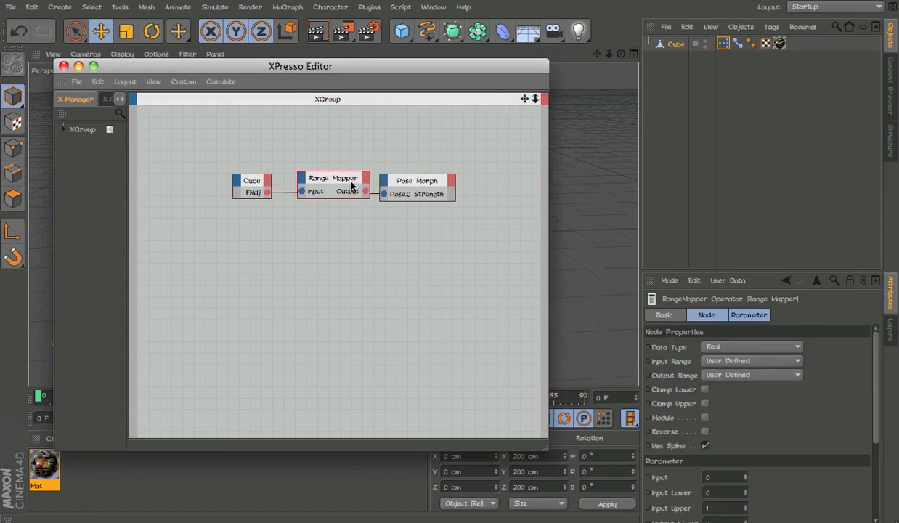
{"action": "left_click", "coordinate": [714, 360]}
{"action": "left_click", "coordinate": [720, 412]}
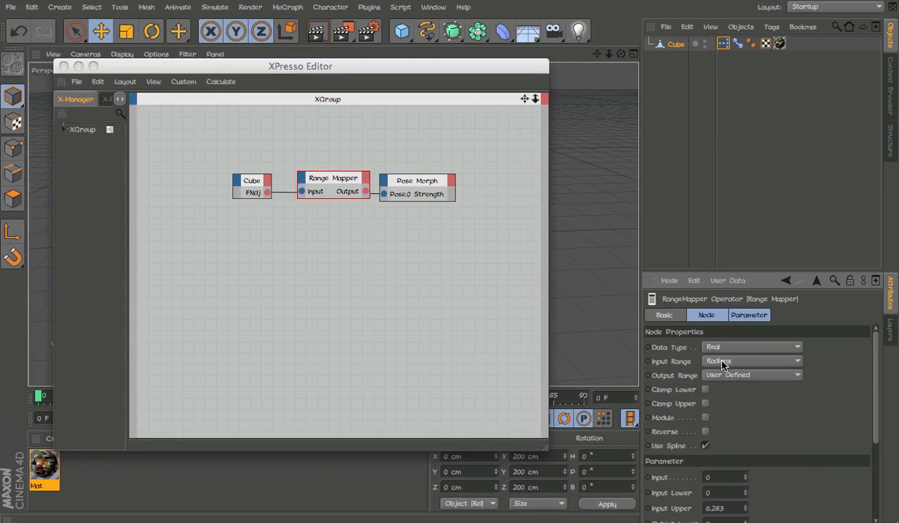
{"action": "left_click", "coordinate": [726, 375]}
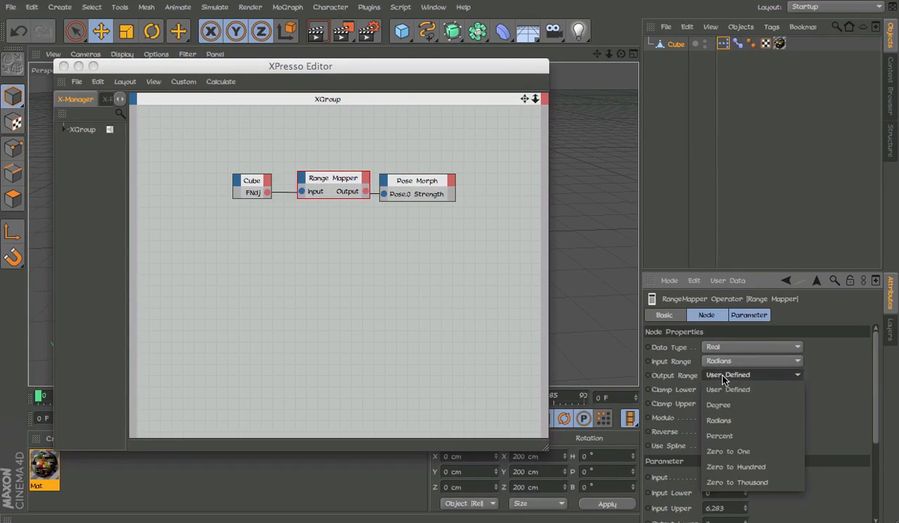
{"action": "left_click", "coordinate": [730, 436]}
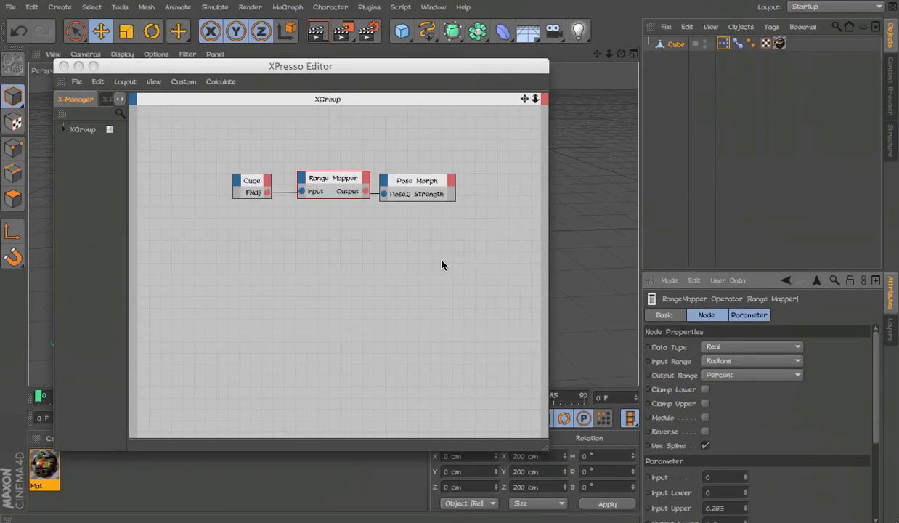
Align the Pose Morph node with the Range Mapper node and review the Range Mapper's parameters.
{"action": "left_click", "coordinate": [441, 259]}
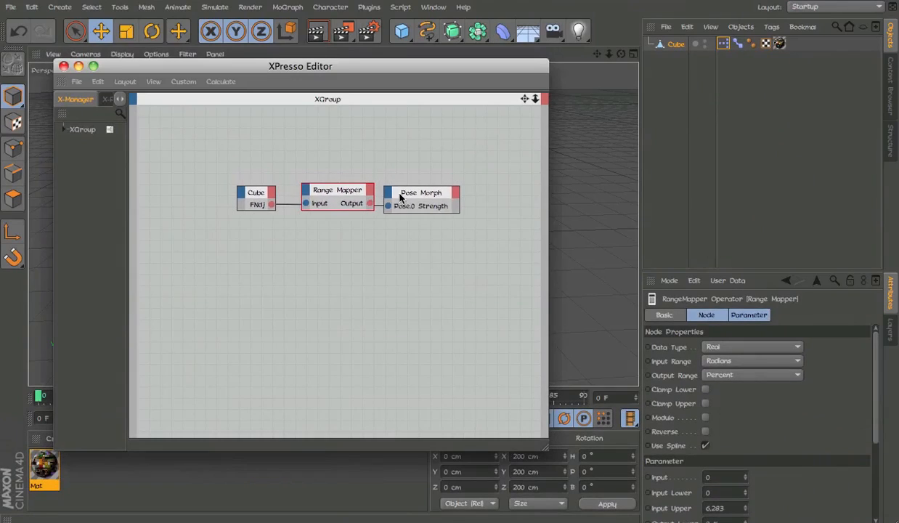
{"action": "mouse_move", "coordinate": [411, 192]}
{"action": "left_mouse_down"}
{"action": "mouse_move", "coordinate": [450, 180]}
{"action": "mouse_move", "coordinate": [450, 192]}
{"action": "mouse_move", "coordinate": [416, 190]}
{"action": "left_mouse_up"}
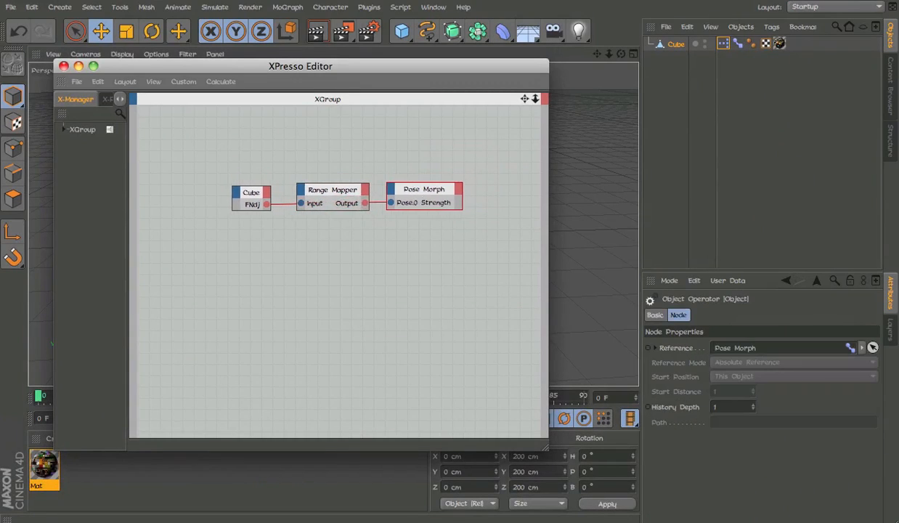
{"action": "left_click", "coordinate": [345, 197]}
{"action": "left_click", "coordinate": [661, 427]}
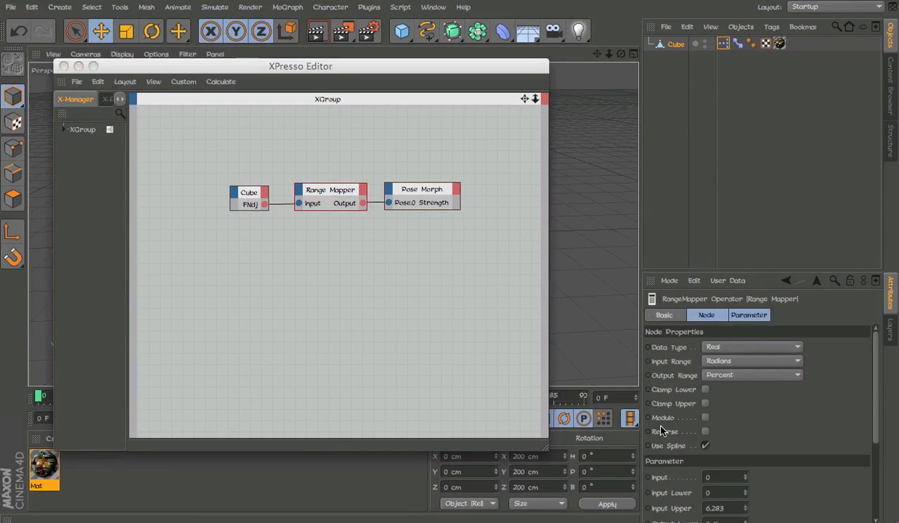
{"action": "scroll", "coordinate": [662, 428], "scroll_direction": "down", "scroll_amount": 4}
{"action": "scroll", "coordinate": [664, 431], "scroll_direction": "up", "scroll_amount": 4}
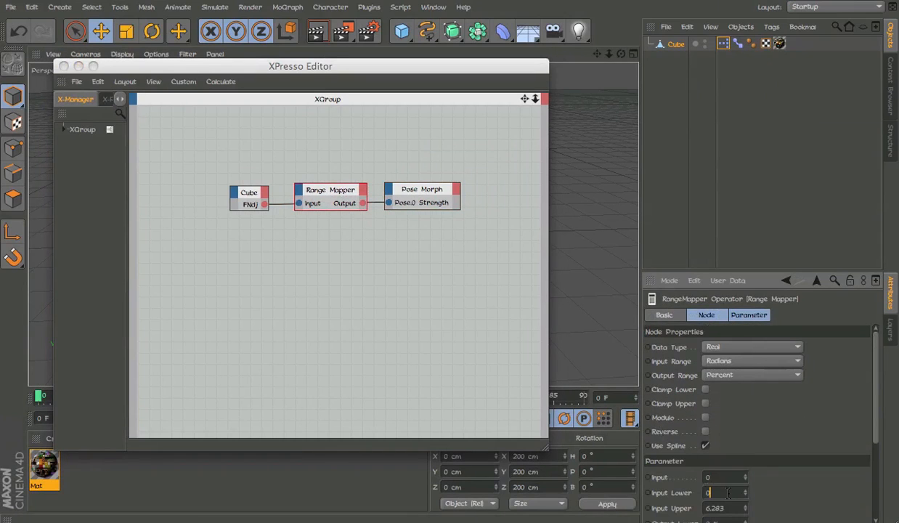
Reconnect the Cube's FNdj port to the Range Mapper's Input and its Output to Pose.0 Strength.
{"action": "left_click", "coordinate": [301, 205]}
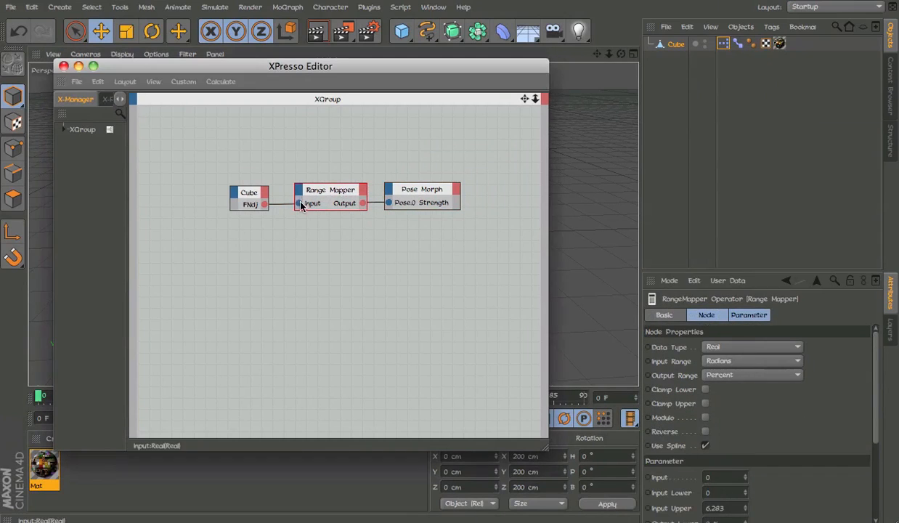
{"action": "left_click_drag", "start_coordinate": [260, 201], "coordinate": [264, 205]}
{"action": "left_click_drag", "start_coordinate": [362, 203], "coordinate": [390, 202]}
Set the Range Mapper's Input Upper to 10 and close the XPresso Editor.
{"action": "left_click", "coordinate": [683, 507]}
{"action": "scroll", "coordinate": [683, 507], "scroll_direction": "down", "scroll_amount": 3}
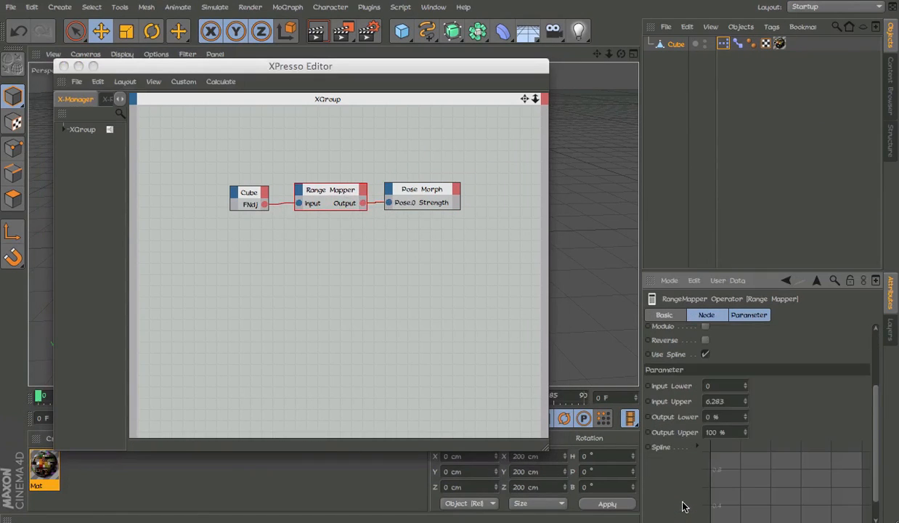
{"action": "type", "text": "10"}
{"action": "left_click", "coordinate": [64, 66]}
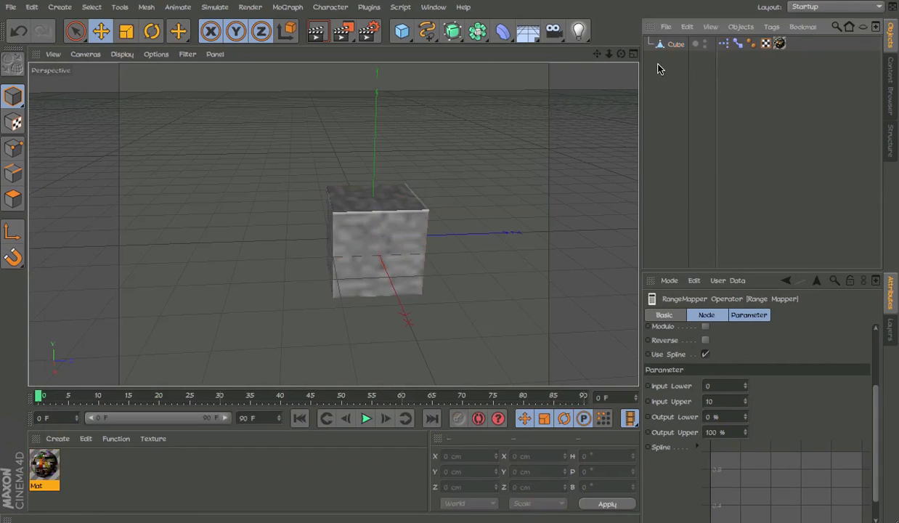
Set the Cube's FNdj slider to 1, and set the Range Mapper's Output Upper to 1000 % in the XPresso Editor.
{"action": "left_click", "coordinate": [676, 44]}
{"action": "left_click_drag", "start_coordinate": [782, 359], "coordinate": [756, 312]}
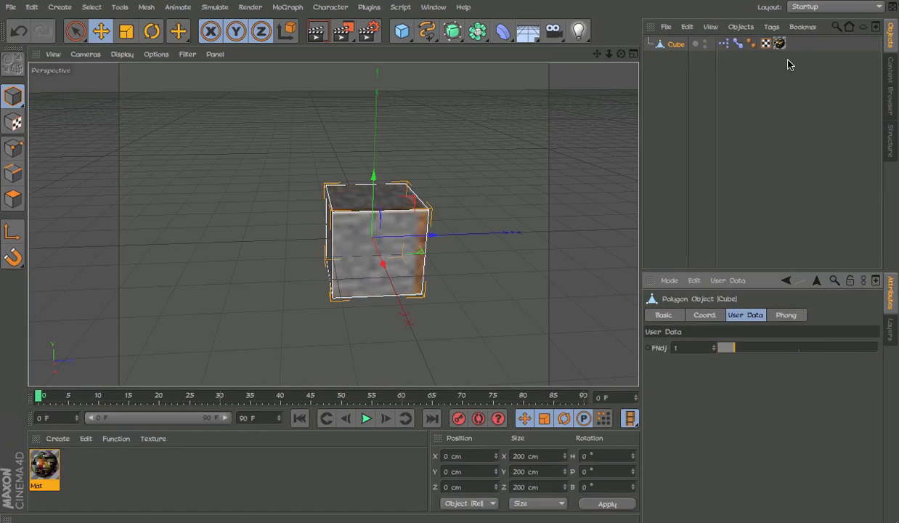
{"action": "double_click", "coordinate": [729, 44]}
{"action": "left_click", "coordinate": [331, 190]}
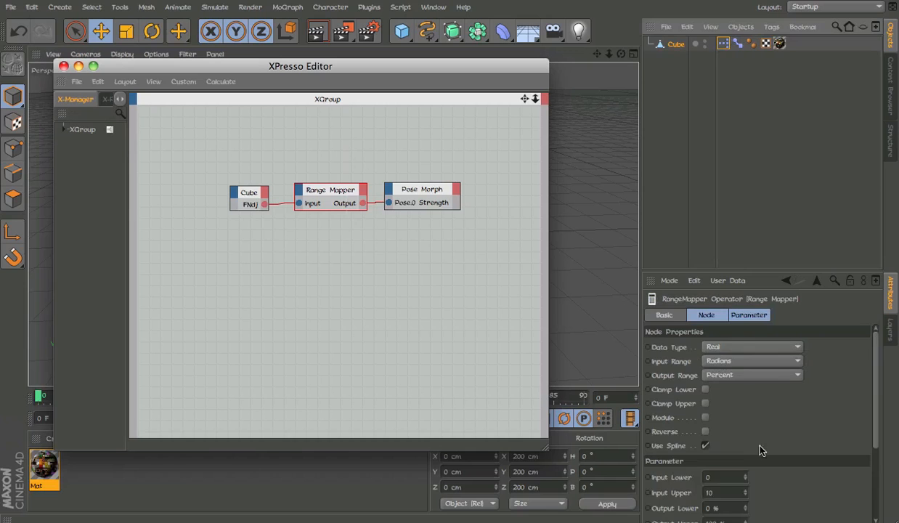
{"action": "scroll", "coordinate": [833, 452], "scroll_direction": "down", "scroll_amount": 3}
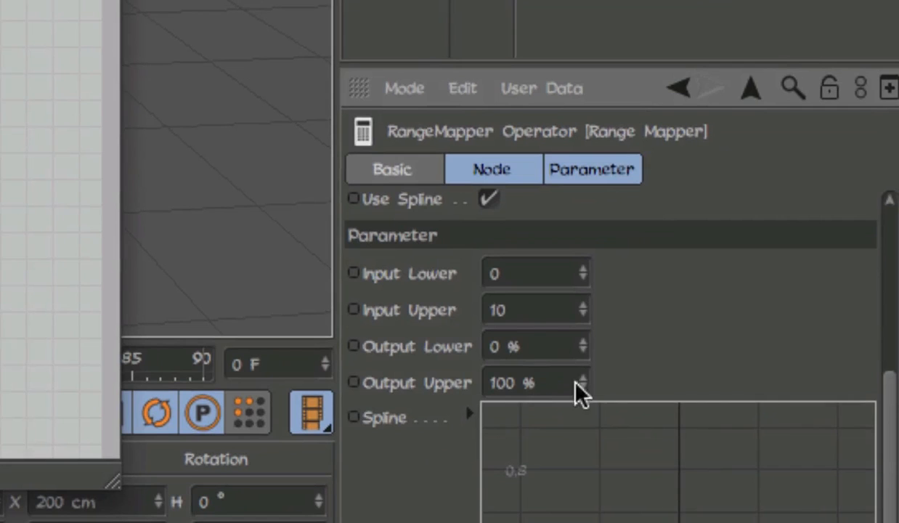
{"action": "left_click", "coordinate": [574, 384]}
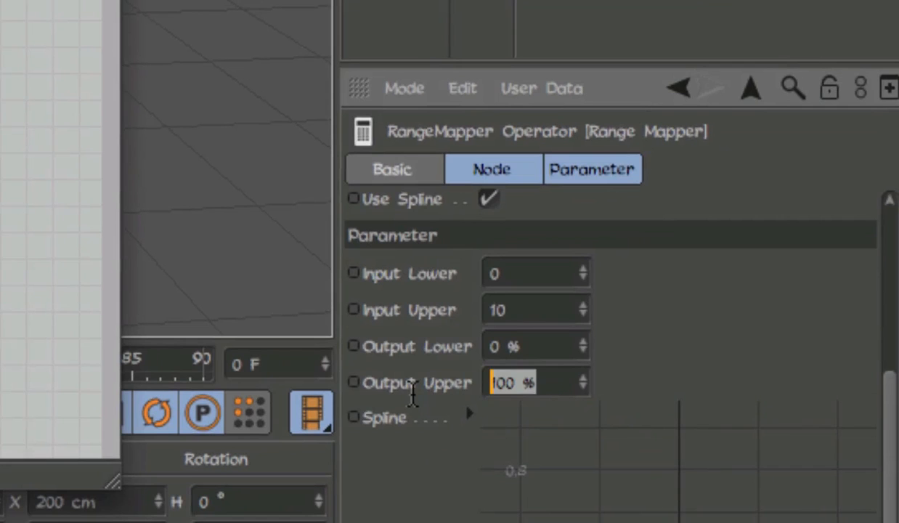
{"action": "type", "text": "1000"}
{"action": "key", "text": "Return"}
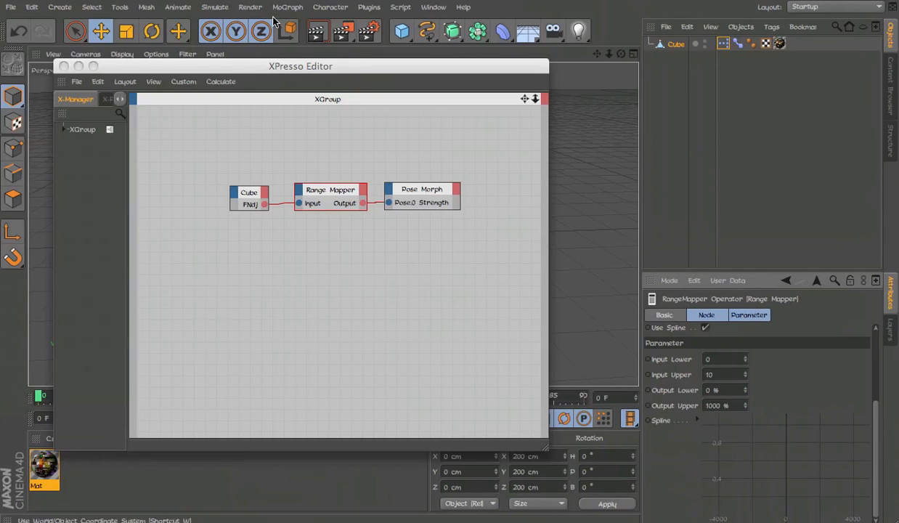
{"action": "left_click", "coordinate": [64, 66]}
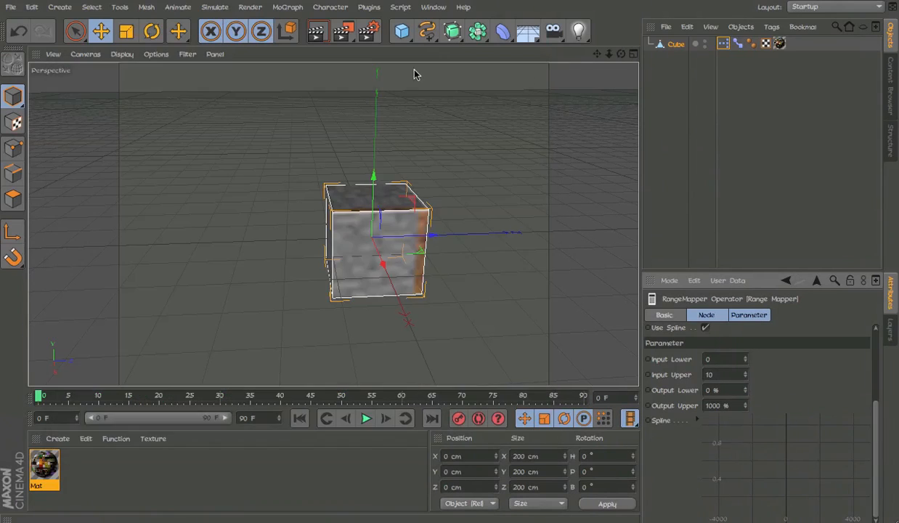
Try the Cube's FNdj slider at 7 and examine the texture image in the Mat material's Color channel.
{"action": "left_click", "coordinate": [674, 47]}
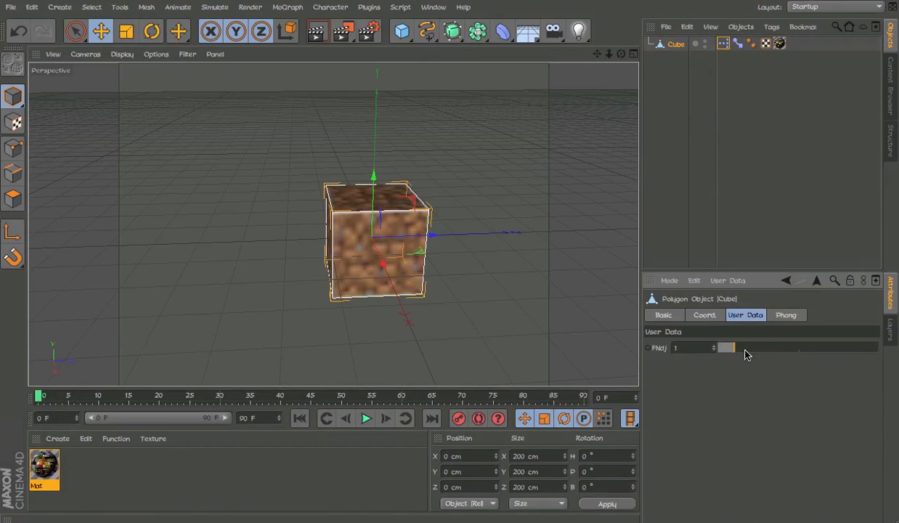
{"action": "left_click_drag", "start_coordinate": [745, 350], "coordinate": [832, 351]}
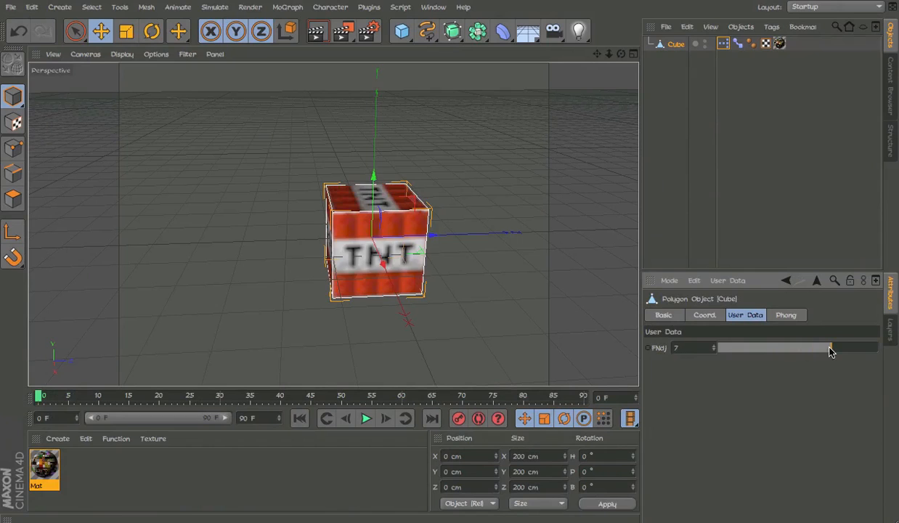
{"action": "double_click", "coordinate": [44, 464]}
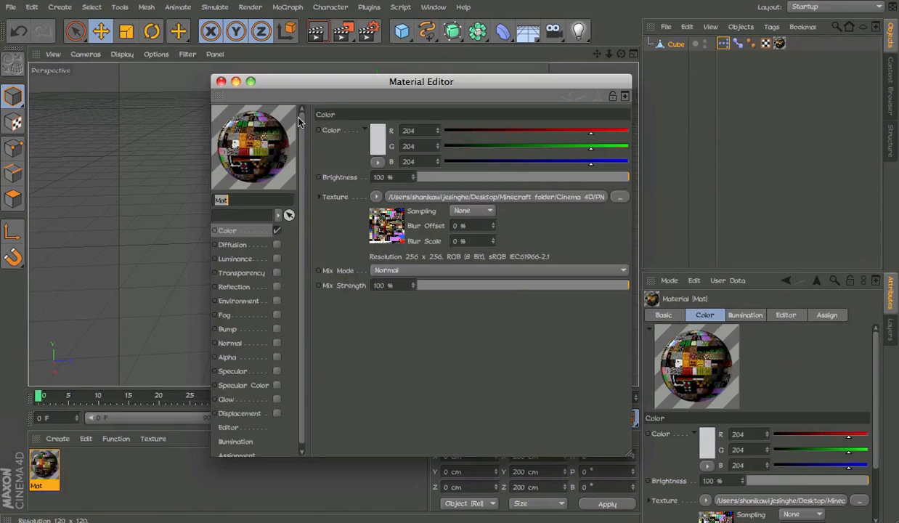
{"action": "left_click", "coordinate": [393, 228]}
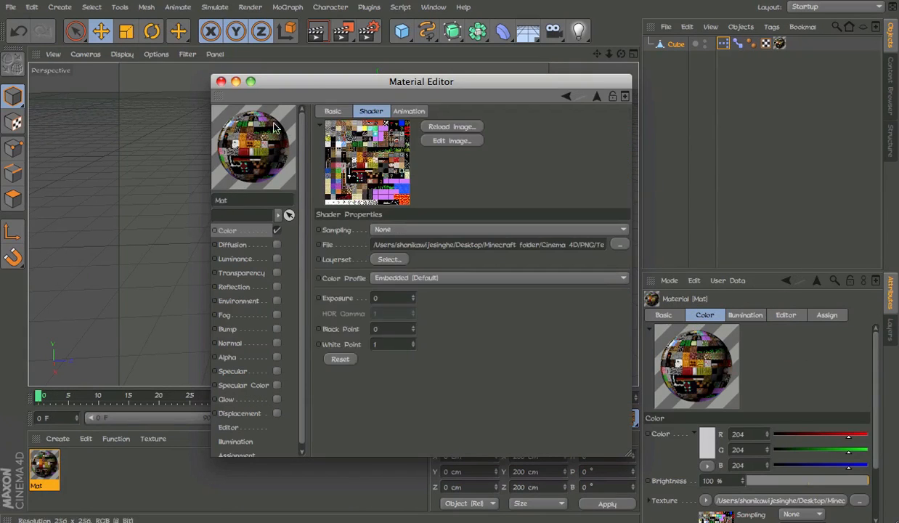
{"action": "left_click", "coordinate": [220, 82]}
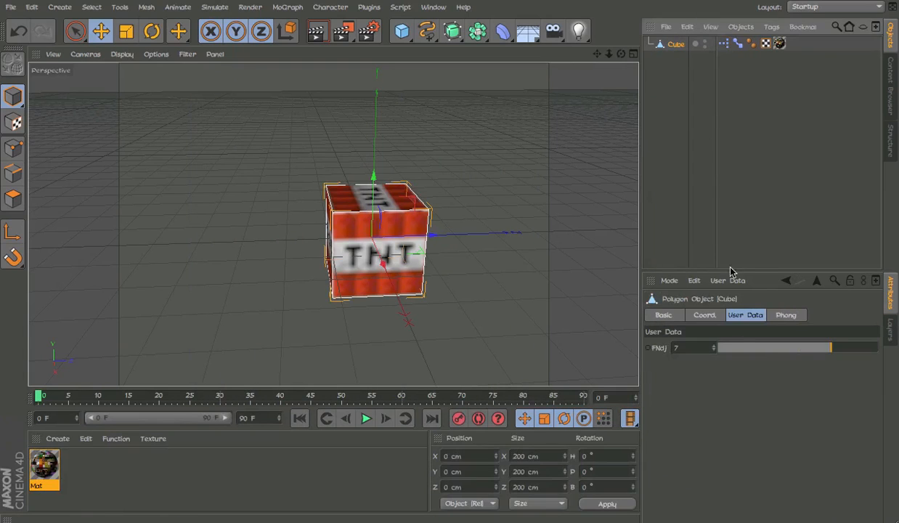
Set the Cube's FNdj user data slider to 9.
{"action": "left_click_drag", "start_coordinate": [764, 356], "coordinate": [843, 348]}
{"action": "left_click", "coordinate": [812, 238]}
{"action": "left_click", "coordinate": [663, 43]}
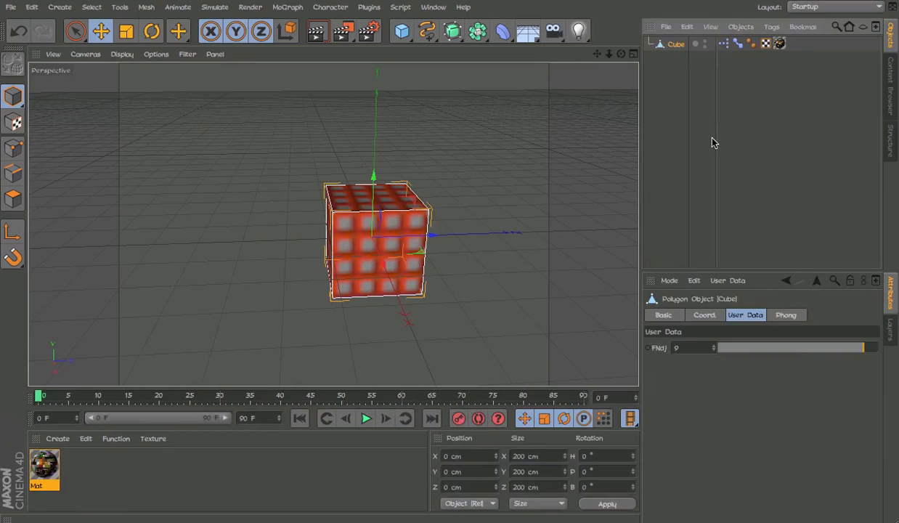
Delete the XPresso and Pose Morph tags from the Cube.
{"action": "left_click", "coordinate": [712, 140]}
{"action": "left_click", "coordinate": [666, 46]}
{"action": "left_click", "coordinate": [737, 44]}
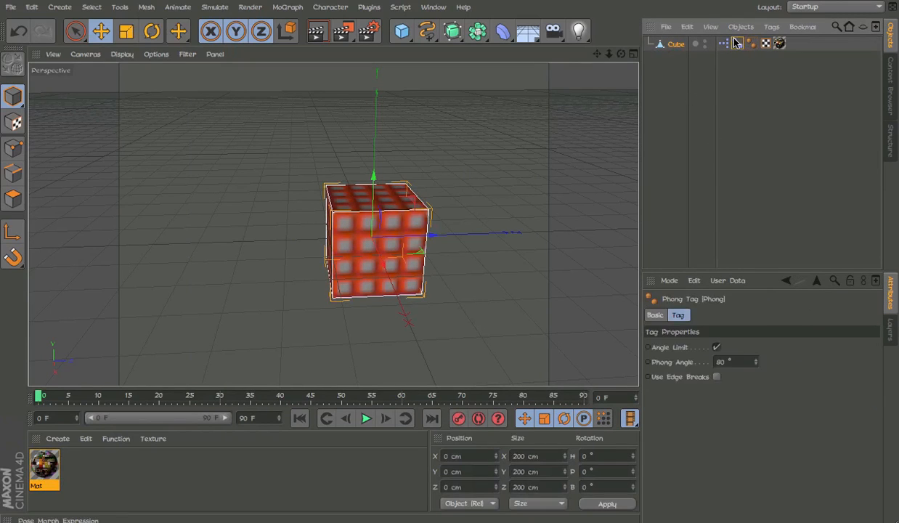
{"action": "left_click", "coordinate": [723, 44]}
{"action": "left_click", "coordinate": [721, 44], "text": "ctrl"}
{"action": "key", "text": "Delete"}
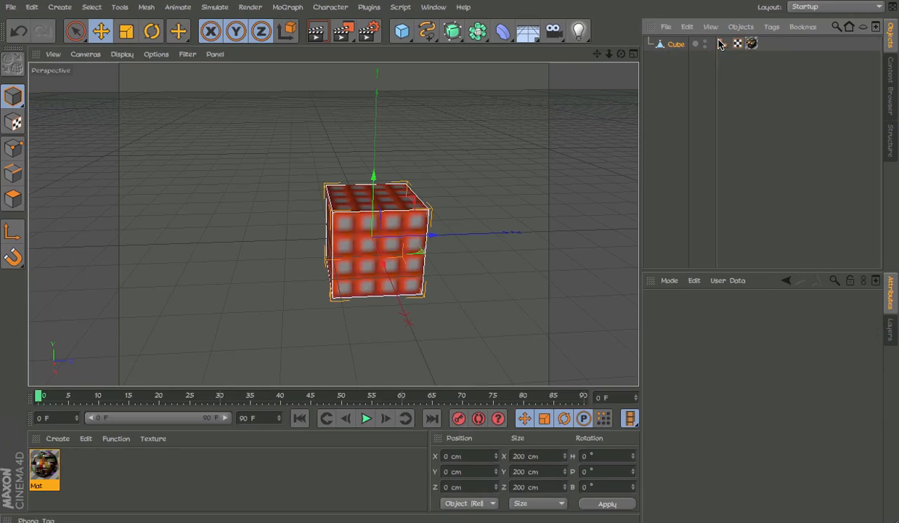
{"action": "left_click", "coordinate": [679, 76]}
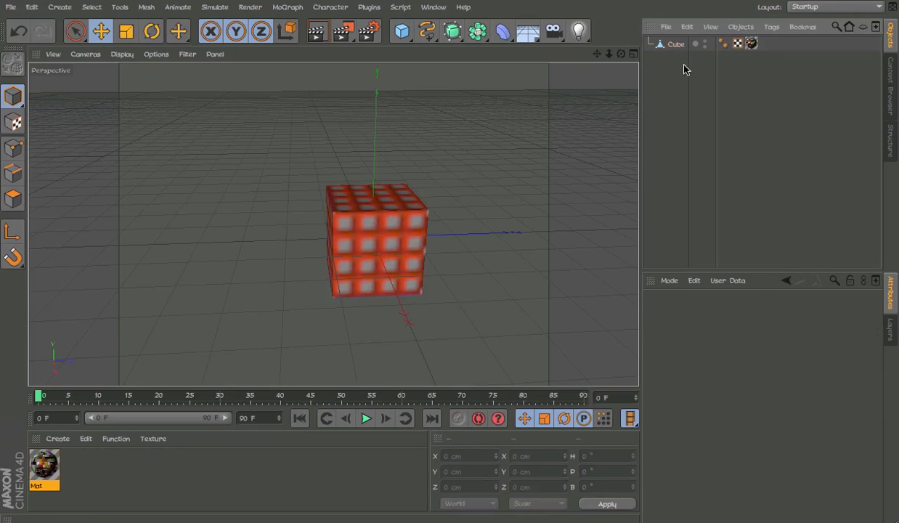
Duplicate the Cube five times, placing the copies freely around the original in the scene.
{"action": "left_click", "coordinate": [675, 46]}
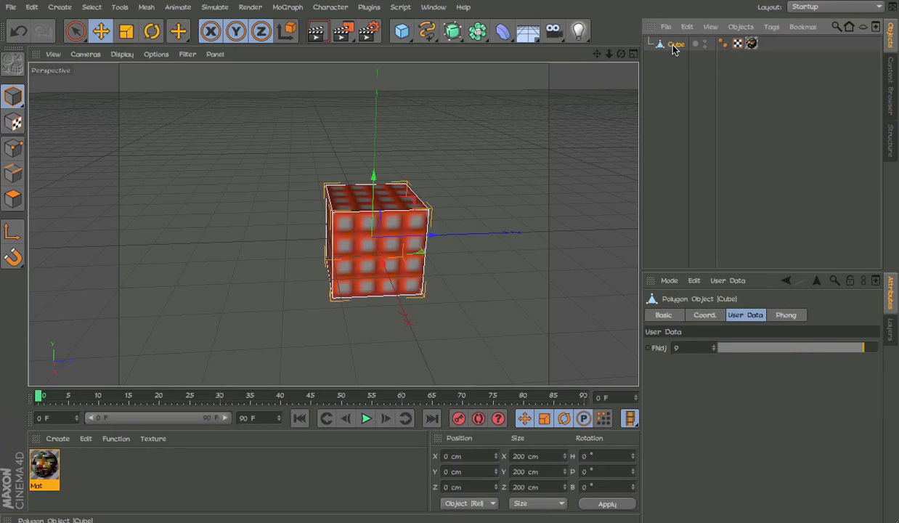
{"action": "left_click_drag", "start_coordinate": [389, 141], "coordinate": [409, 168], "text": "alt"}
{"action": "scroll", "coordinate": [404, 210], "scroll_direction": "down", "scroll_amount": 2}
{"action": "left_click_drag", "start_coordinate": [458, 242], "coordinate": [286, 210], "text": "ctrl"}
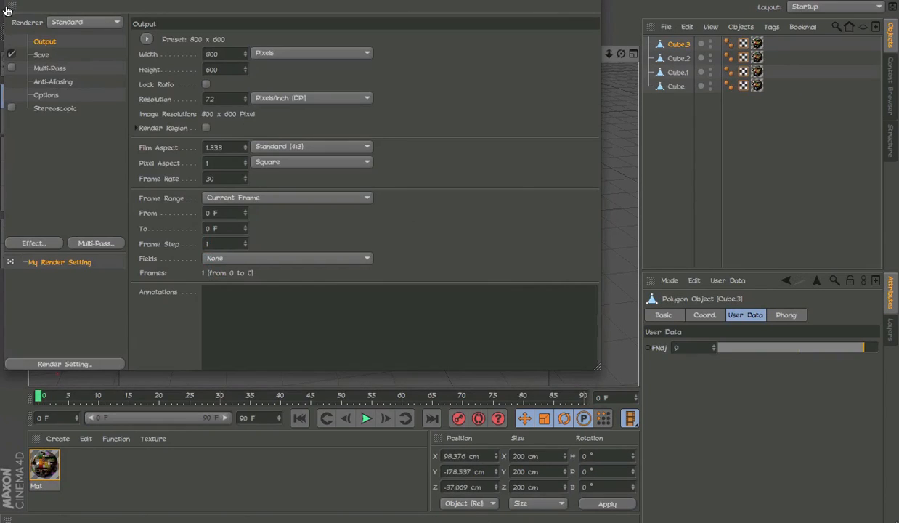
{"action": "left_click", "coordinate": [5, 11]}
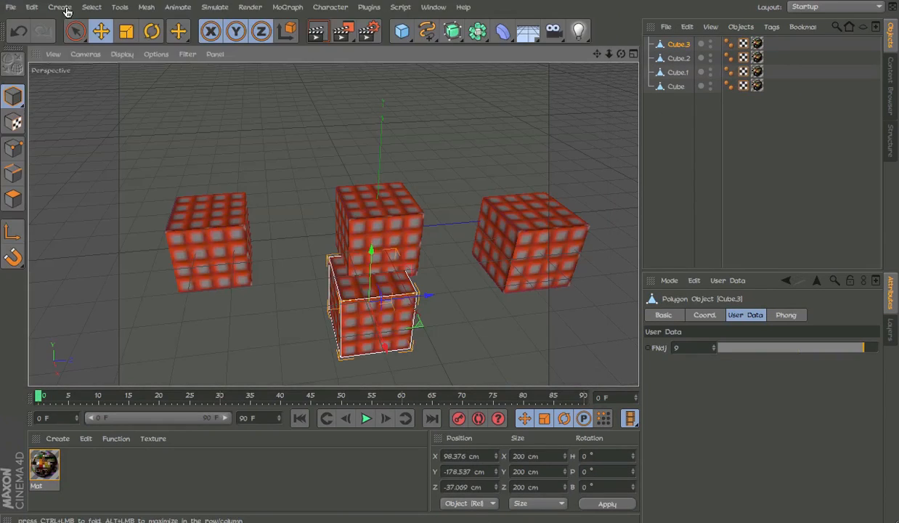
{"action": "scroll", "coordinate": [377, 218], "scroll_direction": "down", "scroll_amount": 3}
{"action": "left_click_drag", "start_coordinate": [450, 233], "coordinate": [376, 142], "text": "ctrl"}
{"action": "left_click_drag", "start_coordinate": [454, 210], "coordinate": [582, 161], "text": "ctrl"}
Group all six cubes under a Null, expand the group, and add a Pose Morph character tag to the Null.
{"action": "left_click", "coordinate": [676, 115], "text": "shift"}
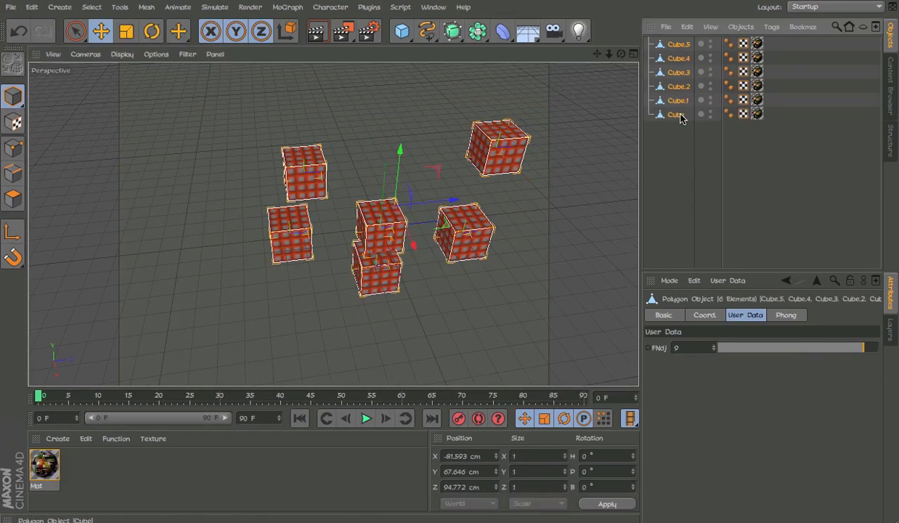
{"action": "key", "text": "alt+g"}
{"action": "left_click", "coordinate": [650, 44]}
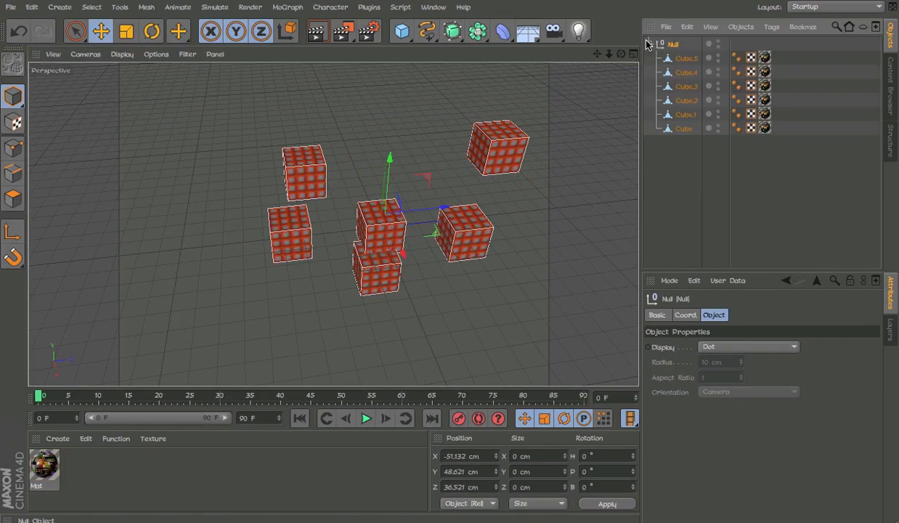
{"action": "right_click", "coordinate": [649, 44]}
{"action": "mouse_move", "coordinate": [720, 17]}
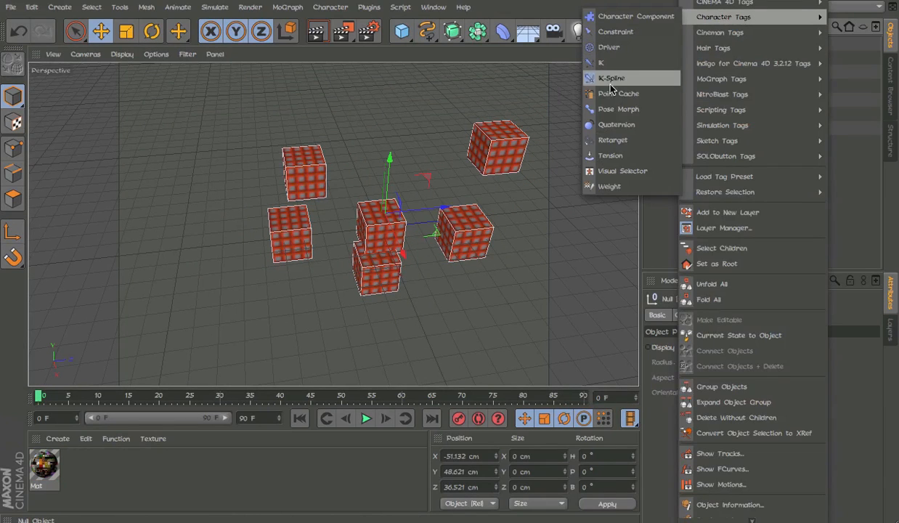
{"action": "left_click", "coordinate": [616, 110]}
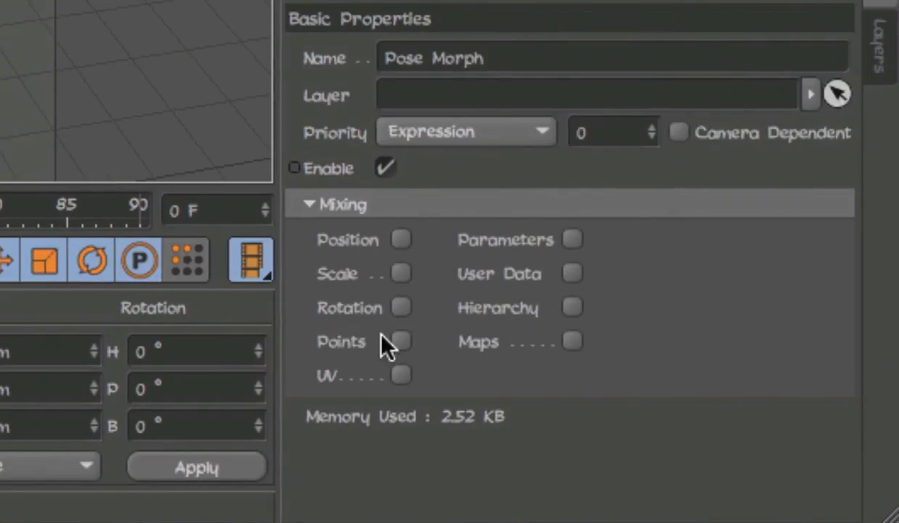
Enable Position, Scale, Rotation, Points and Hierarchy mixing for the Null's Pose Morph tag, leaving User Data off.
{"action": "left_click", "coordinate": [399, 240]}
{"action": "left_click", "coordinate": [341, 10]}
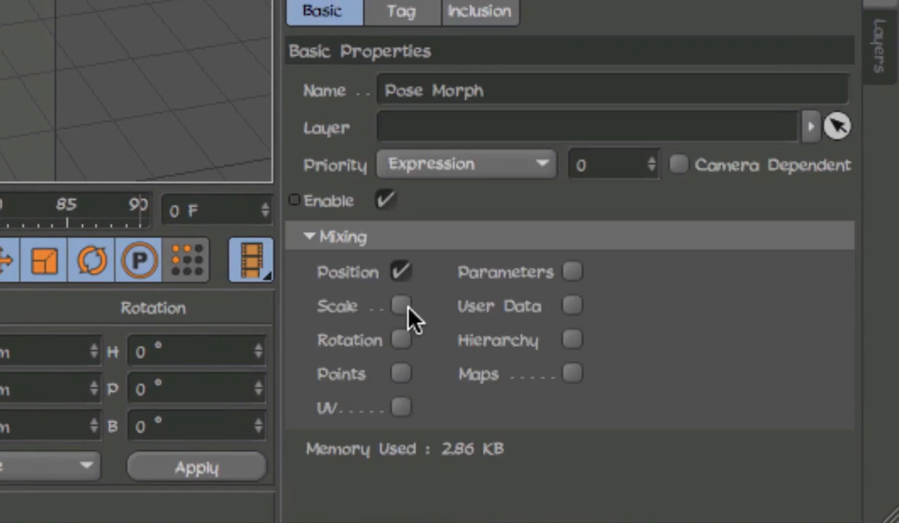
{"action": "left_click", "coordinate": [401, 305]}
{"action": "left_click", "coordinate": [401, 339]}
{"action": "left_click", "coordinate": [401, 374]}
{"action": "left_click", "coordinate": [573, 306]}
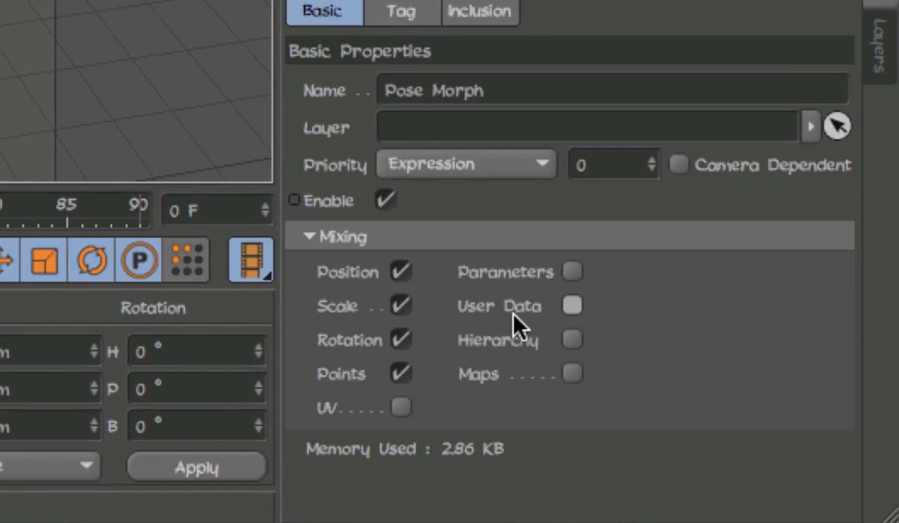
{"action": "left_click", "coordinate": [572, 306]}
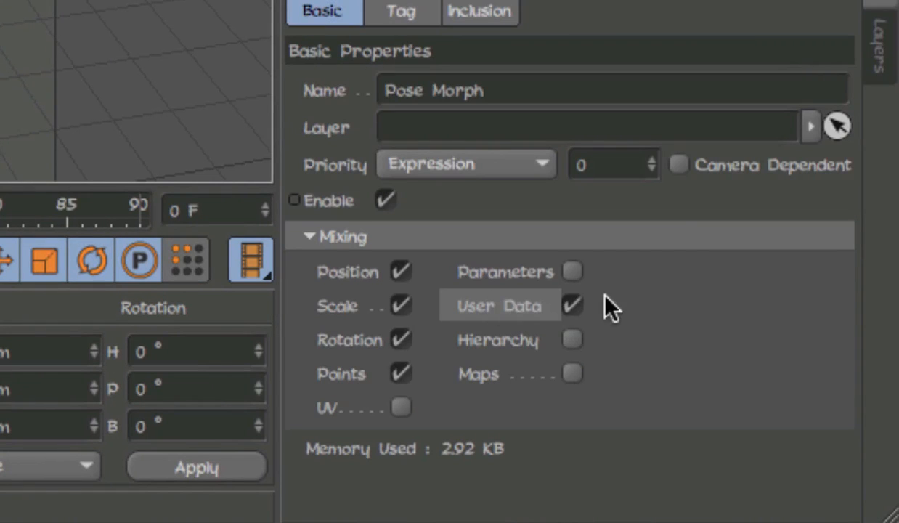
{"action": "left_click", "coordinate": [571, 306]}
{"action": "left_click", "coordinate": [572, 340]}
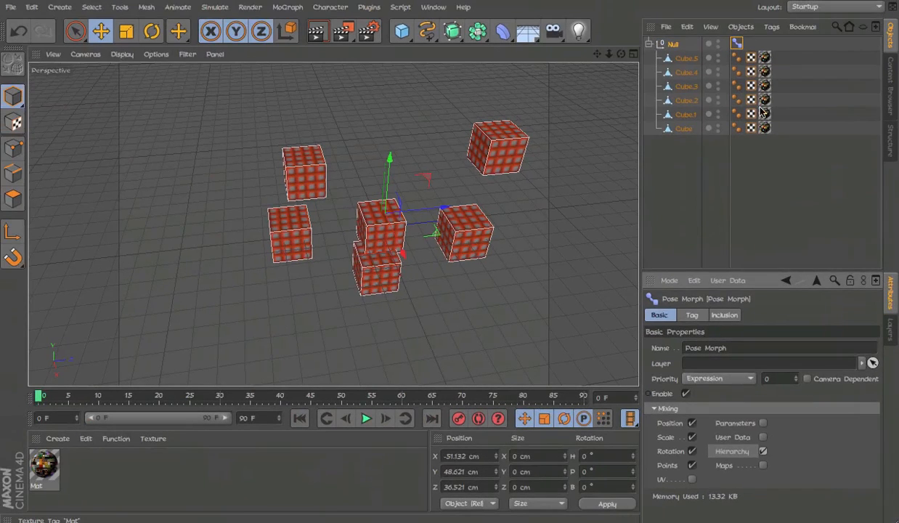
Disable the Pose Morph's Hierarchy mixing and move Cube.5 to about X -38 cm, Y 265 cm, Z 1062 cm.
{"action": "left_click", "coordinate": [677, 59]}
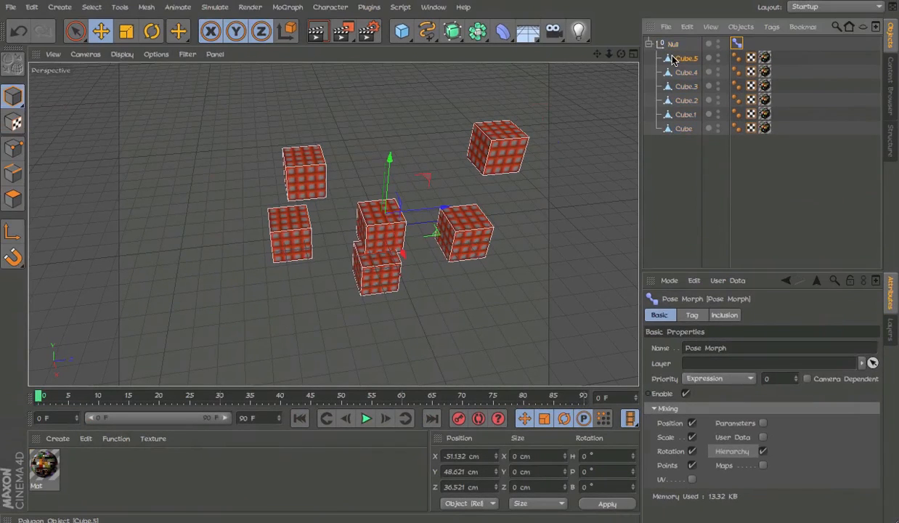
{"action": "left_click", "coordinate": [677, 102]}
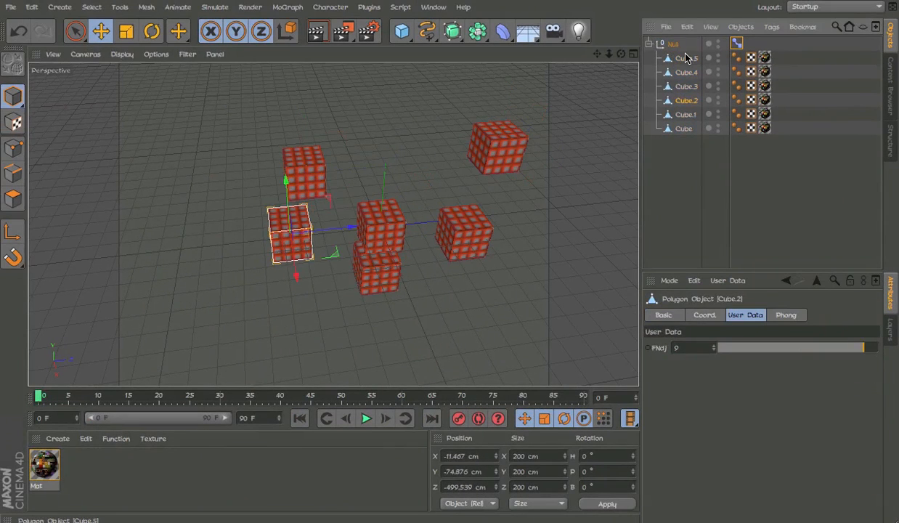
{"action": "left_click", "coordinate": [736, 43]}
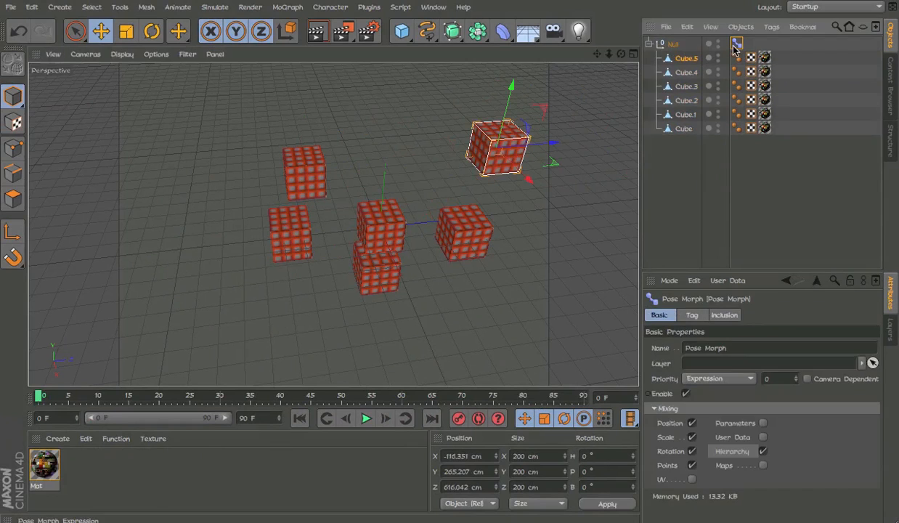
{"action": "left_click", "coordinate": [763, 451]}
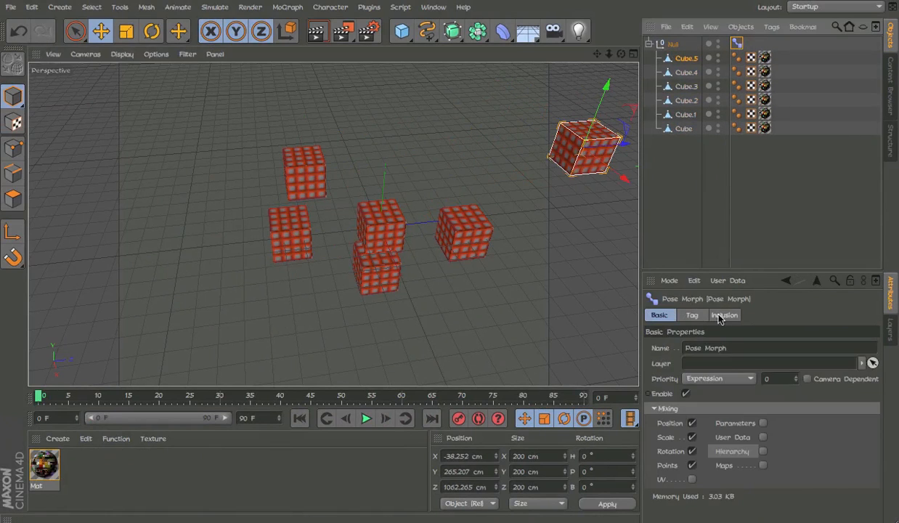
{"action": "left_click", "coordinate": [696, 314]}
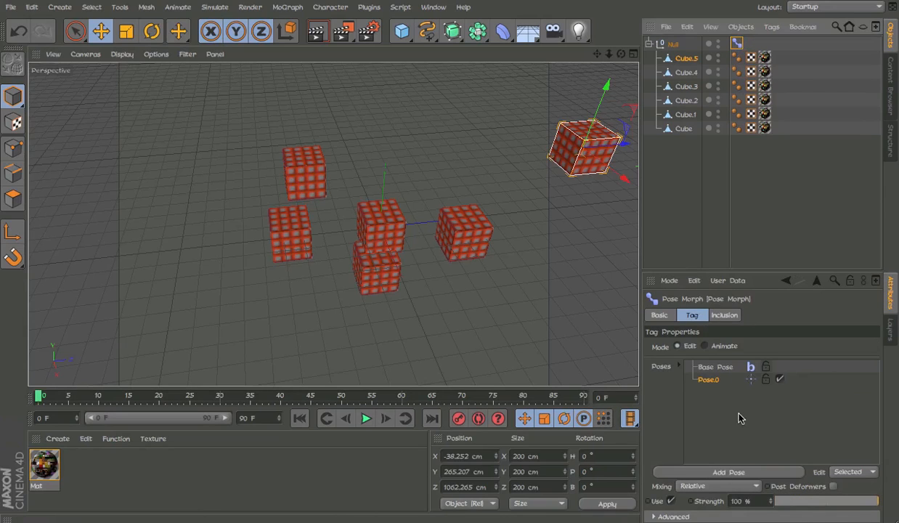
{"action": "left_click", "coordinate": [661, 315]}
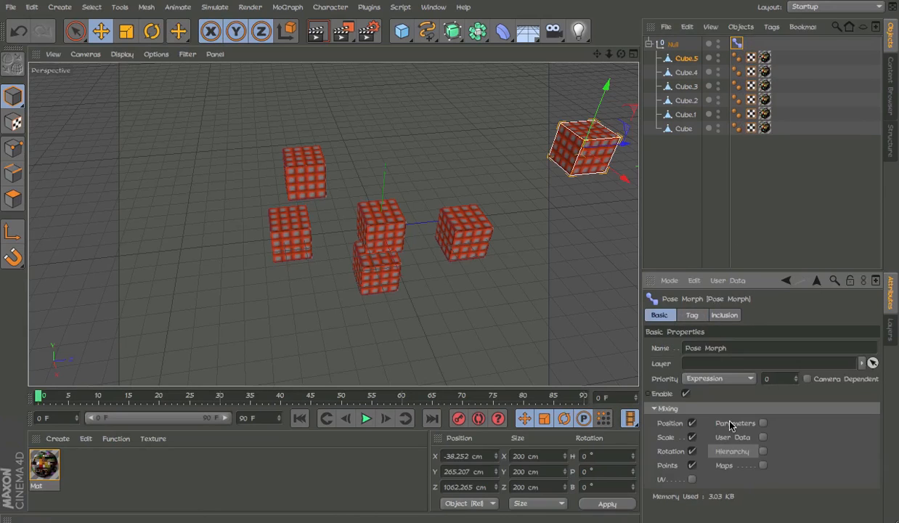
Move Cube.5 to about X -24 cm, Y 105 cm, Z 424 cm and re-enable the Pose Morph's Hierarchy mixing.
{"action": "left_click", "coordinate": [664, 57]}
{"action": "left_click_drag", "start_coordinate": [614, 149], "coordinate": [494, 189]}
{"action": "left_click", "coordinate": [741, 42]}
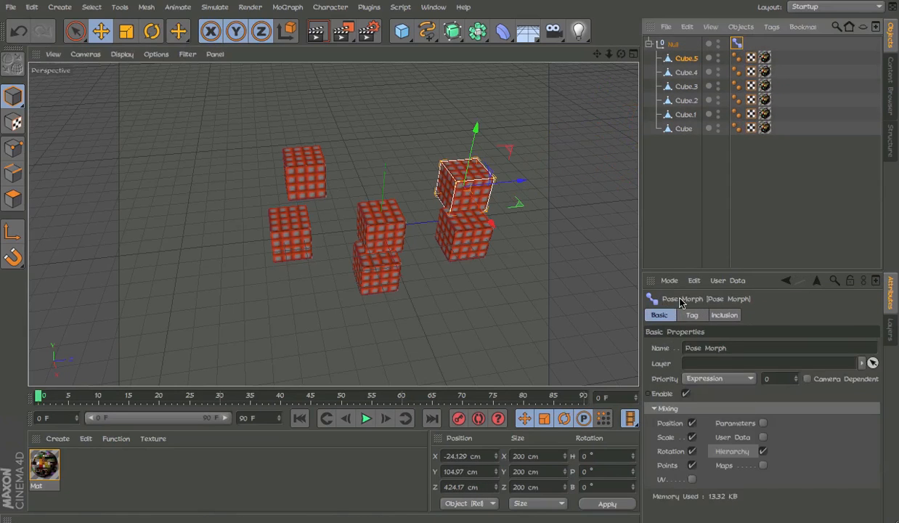
Set Pose.0's strength to 0 % and move Cube.4 to about X -443 cm, Y 554 cm, Z 45 cm.
{"action": "left_click", "coordinate": [692, 315]}
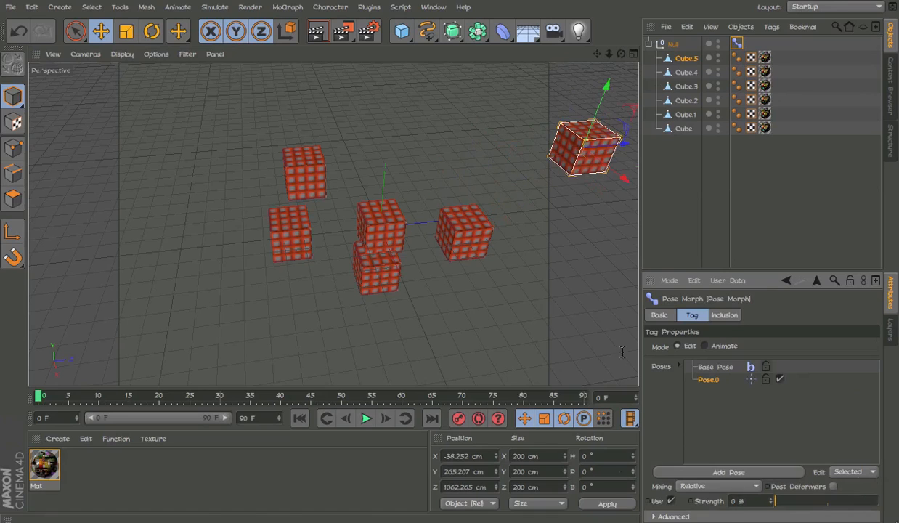
{"action": "left_click", "coordinate": [304, 172]}
{"action": "left_click_drag", "start_coordinate": [304, 172], "coordinate": [378, 83]}
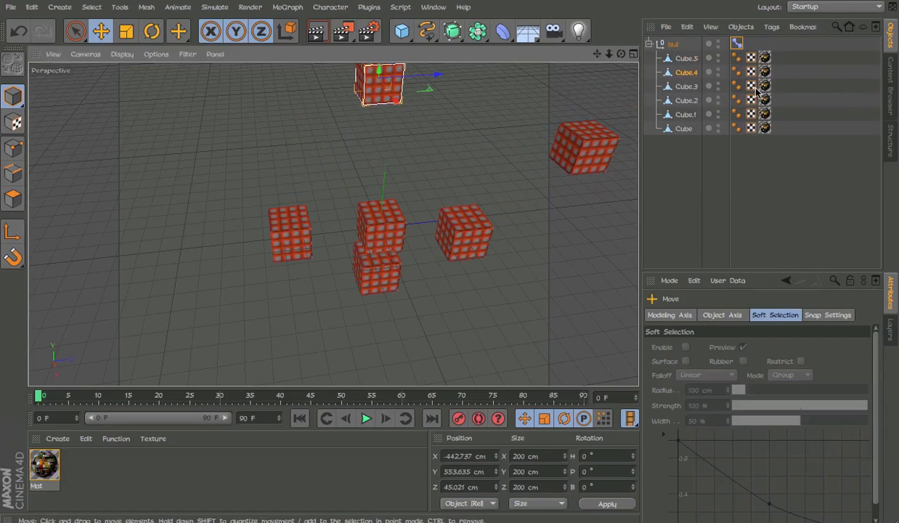
Select the Null's Pose Morph tag and set Pose.0's strength to 100 %.
{"action": "left_click", "coordinate": [736, 42]}
{"action": "left_click", "coordinate": [466, 245]}
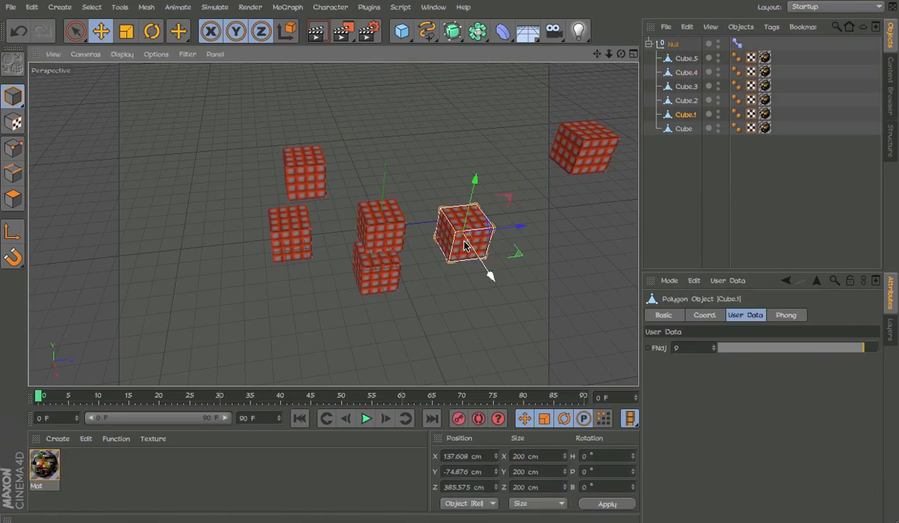
{"action": "left_click", "coordinate": [736, 43]}
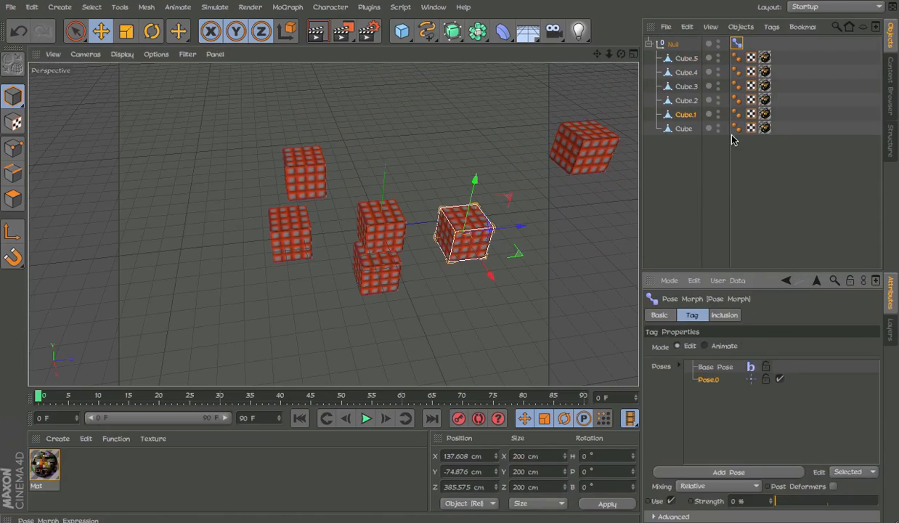
{"action": "left_click_drag", "start_coordinate": [799, 501], "coordinate": [879, 501]}
Move Cube.1 outward along X, Cube to about X -292 cm, Y 323 cm, Z -331 cm, and Cube.3 to a new spot nearer the viewer.
{"action": "left_click_drag", "start_coordinate": [486, 269], "coordinate": [506, 300]}
{"action": "left_click", "coordinate": [373, 216]}
{"action": "left_click_drag", "start_coordinate": [442, 289], "coordinate": [373, 201]}
{"action": "left_click", "coordinate": [365, 270]}
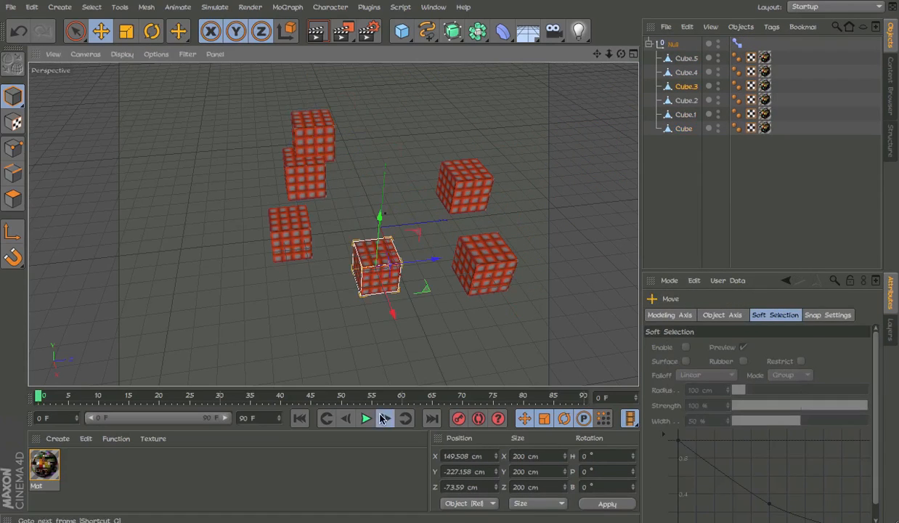
{"action": "left_click_drag", "start_coordinate": [396, 336], "coordinate": [596, 177]}
{"action": "key", "text": "r"}
Transform Cube.1 to about X 408 cm, Y 44 cm, Z 1097 cm, size 258 cm, rotation H 43°, P -68°, B -36°.
{"action": "left_click", "coordinate": [497, 262]}
{"action": "key", "text": "e"}
{"action": "left_click_drag", "start_coordinate": [486, 247], "coordinate": [617, 221]}
{"action": "key", "text": "t"}
{"action": "left_click_drag", "start_coordinate": [468, 203], "coordinate": [510, 197]}
{"action": "key", "text": "r"}
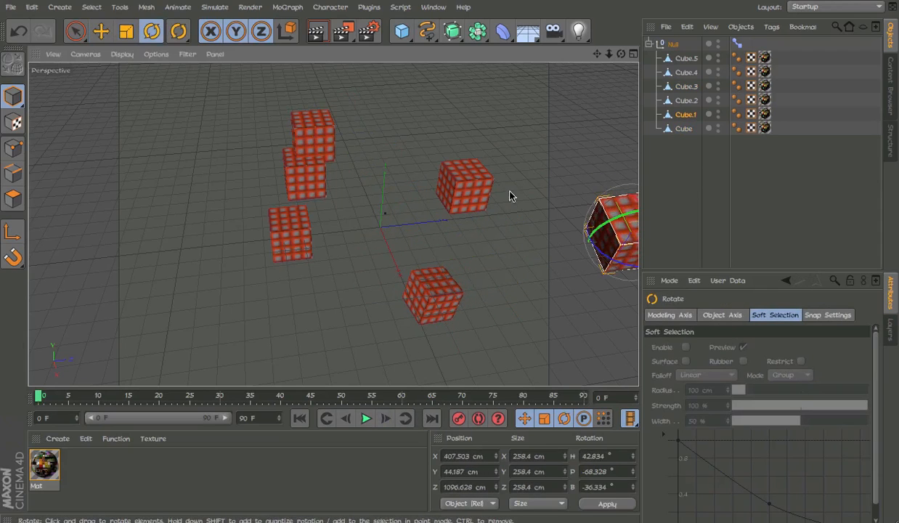
Stretch Cube.5 by moving its top polygon to about X -374 cm, Y 684 cm, Z 484 cm, and scrub Pose.0's strength back to 100 %.
{"action": "left_click", "coordinate": [465, 187]}
{"action": "left_click", "coordinate": [14, 198]}
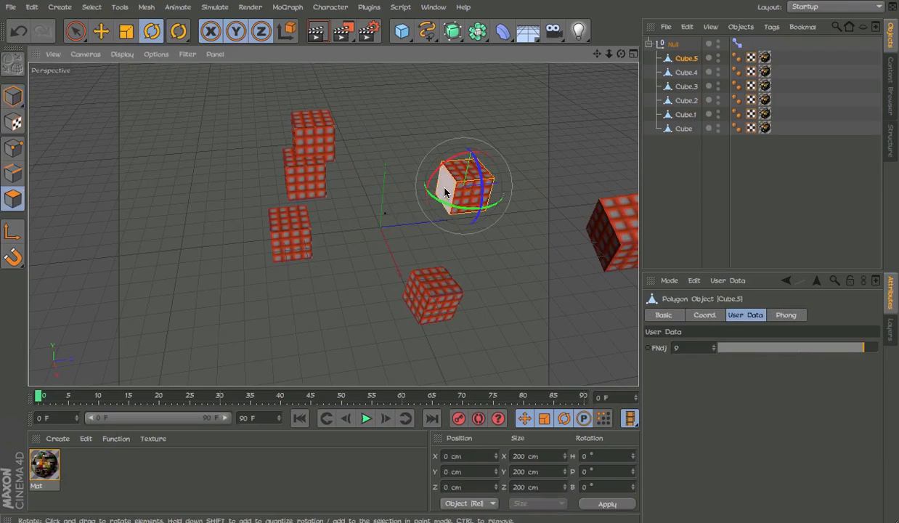
{"action": "left_click", "coordinate": [473, 171]}
{"action": "key", "text": "e"}
{"action": "left_click_drag", "start_coordinate": [476, 170], "coordinate": [558, 83]}
{"action": "key", "text": "r"}
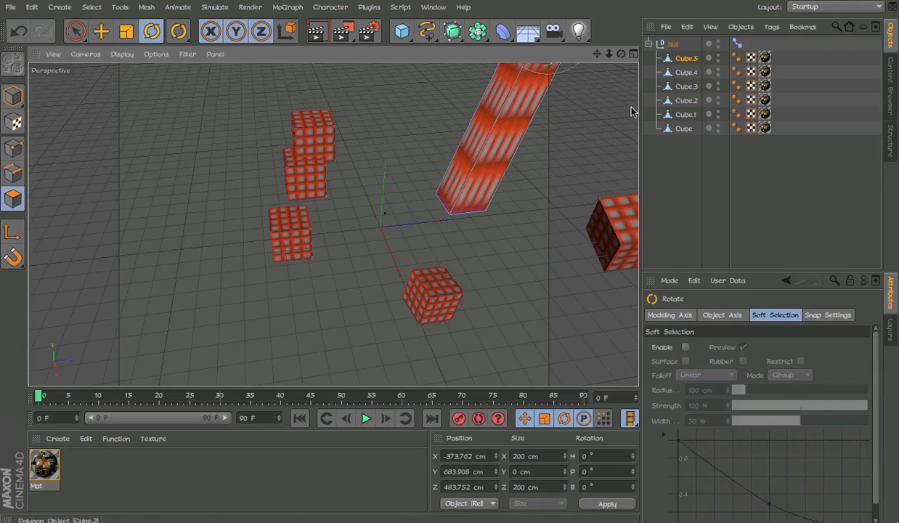
{"action": "key", "text": "e"}
{"action": "left_click", "coordinate": [445, 156]}
{"action": "left_click", "coordinate": [738, 44]}
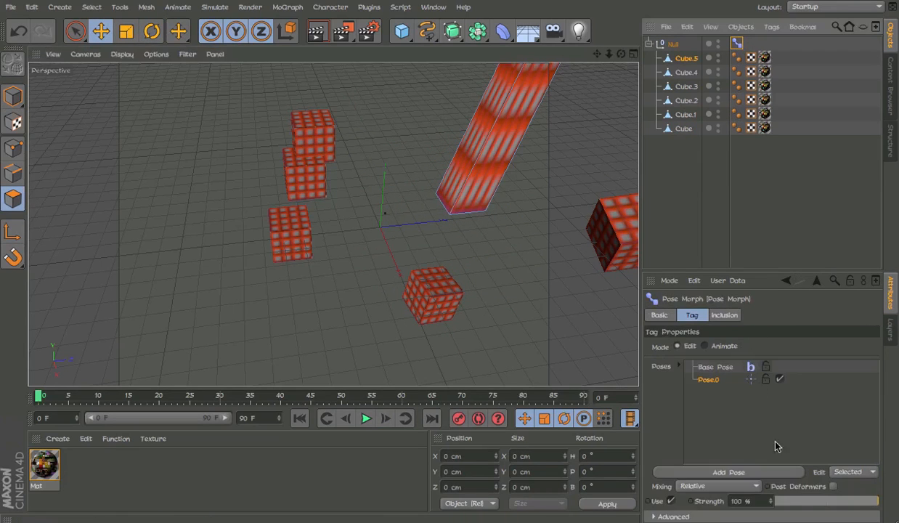
{"action": "left_click_drag", "start_coordinate": [824, 509], "coordinate": [898, 500]}
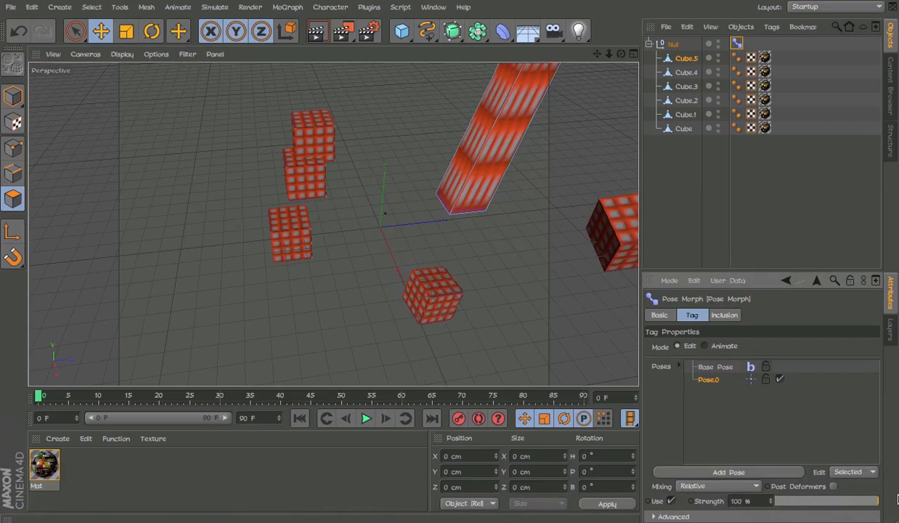
Move the whole Null to about X -290 cm, Y 301 cm, Z -197 cm and scrub Pose.0's strength back to 100 %.
{"action": "left_click", "coordinate": [675, 44]}
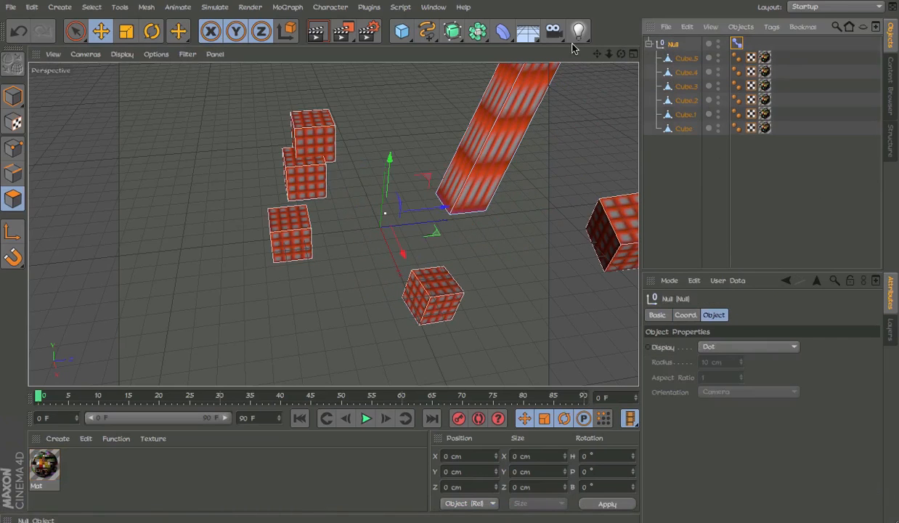
{"action": "left_click", "coordinate": [19, 96]}
{"action": "left_click_drag", "start_coordinate": [319, 137], "coordinate": [265, 72]}
{"action": "left_click", "coordinate": [737, 43]}
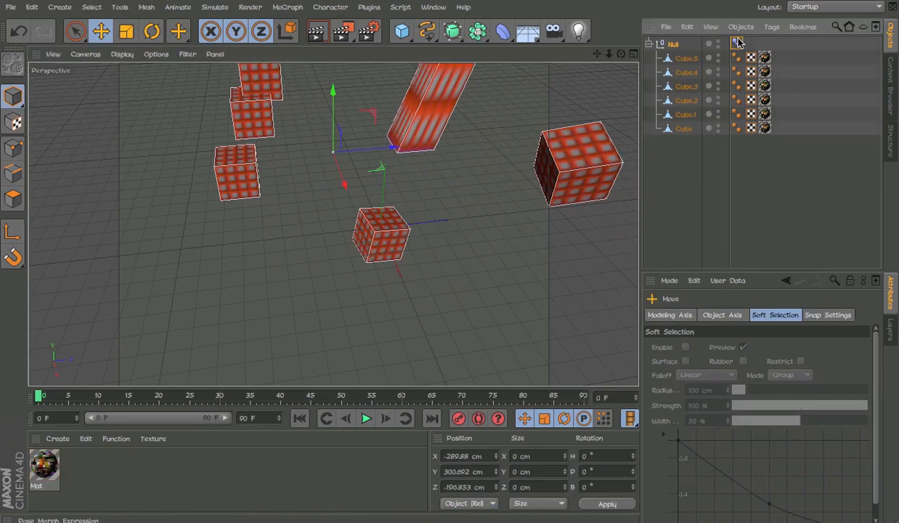
{"action": "left_click_drag", "start_coordinate": [814, 501], "coordinate": [898, 479]}
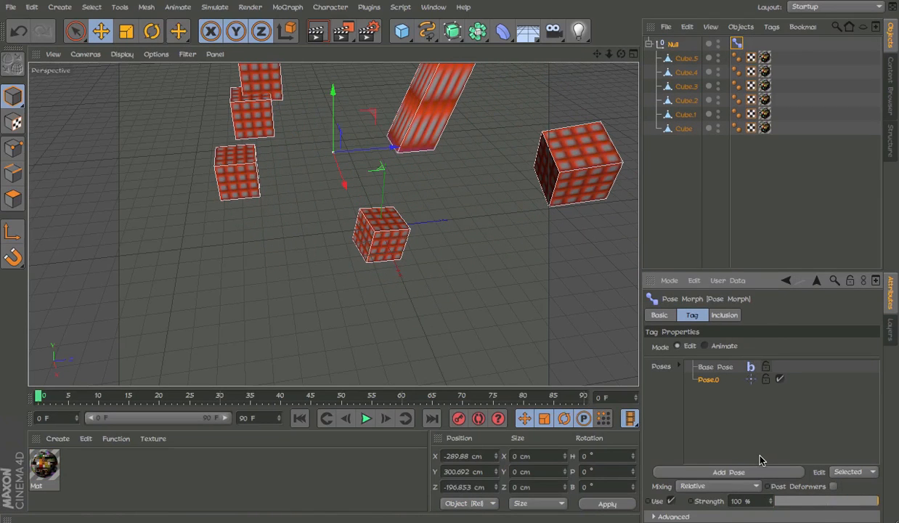
Delete the Null together with all six of its cubes.
{"action": "left_click", "coordinate": [783, 214]}
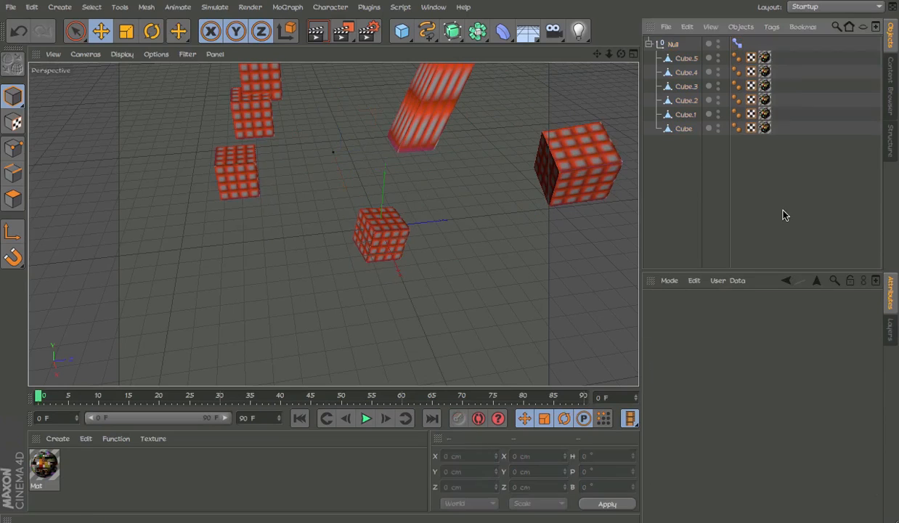
{"action": "left_click", "coordinate": [674, 43]}
{"action": "left_click", "coordinate": [683, 73]}
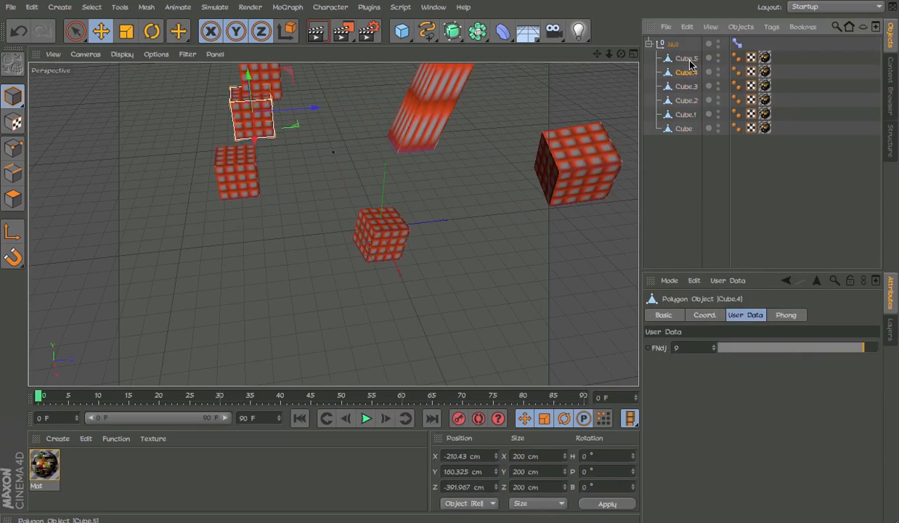
{"action": "left_click", "coordinate": [687, 58]}
{"action": "left_click", "coordinate": [691, 104]}
{"action": "left_click", "coordinate": [684, 129]}
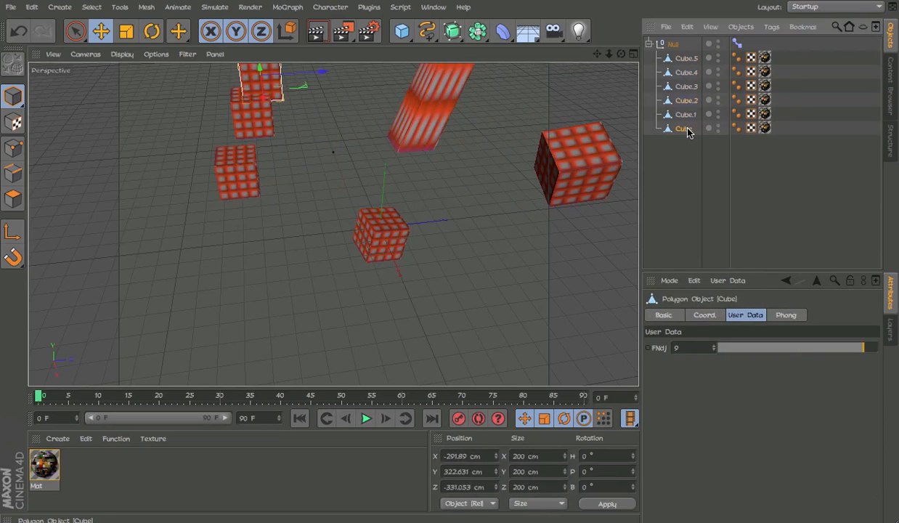
{"action": "left_click", "coordinate": [670, 45]}
{"action": "key", "text": "Delete"}
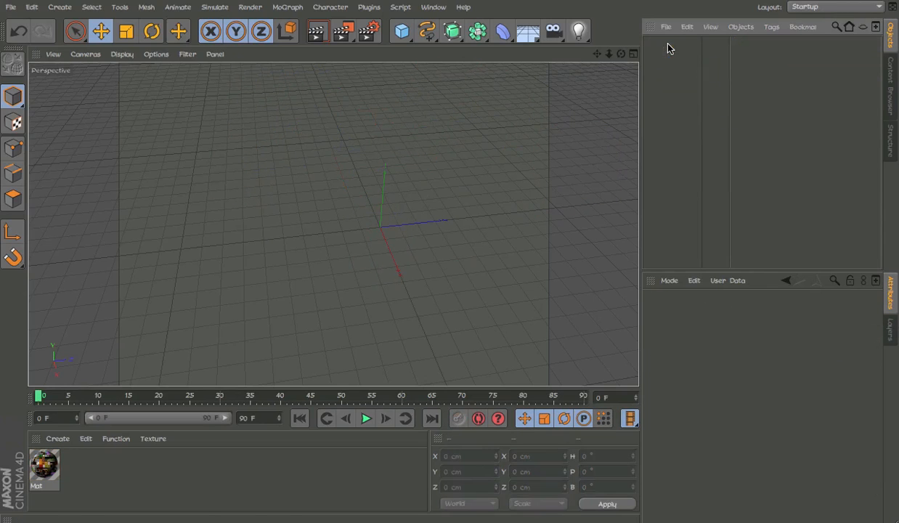
Create a cube, group it under a Null, and convert the cube to an editable polygon object.
{"action": "left_click_drag", "start_coordinate": [402, 31], "coordinate": [526, 56]}
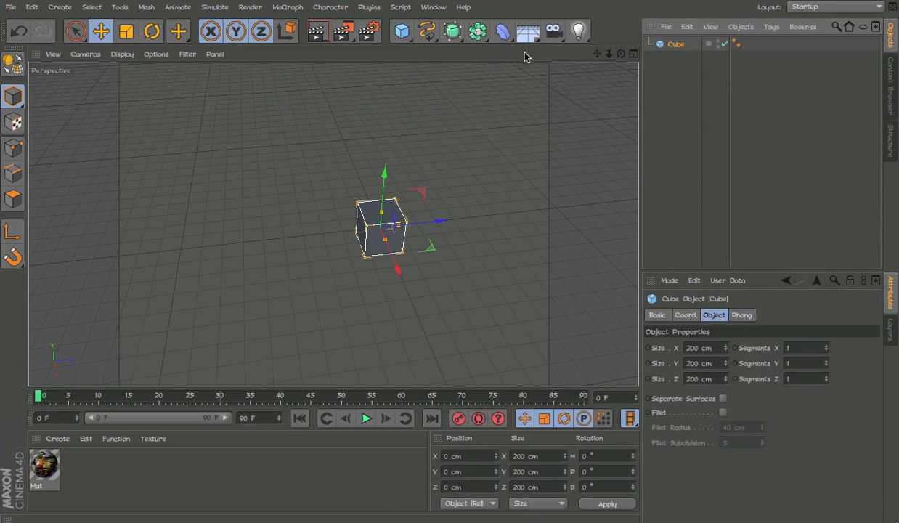
{"action": "right_click", "coordinate": [663, 49]}
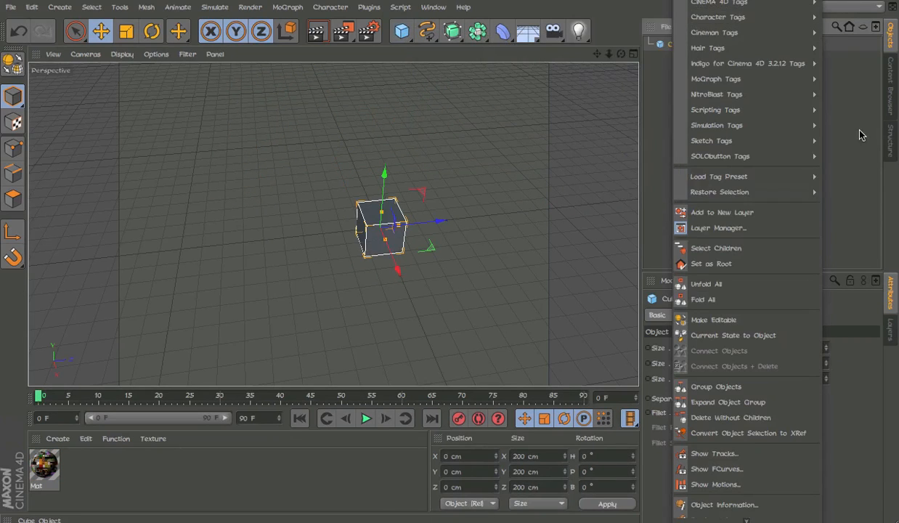
{"action": "key", "text": "Escape"}
{"action": "key", "text": "alt+g"}
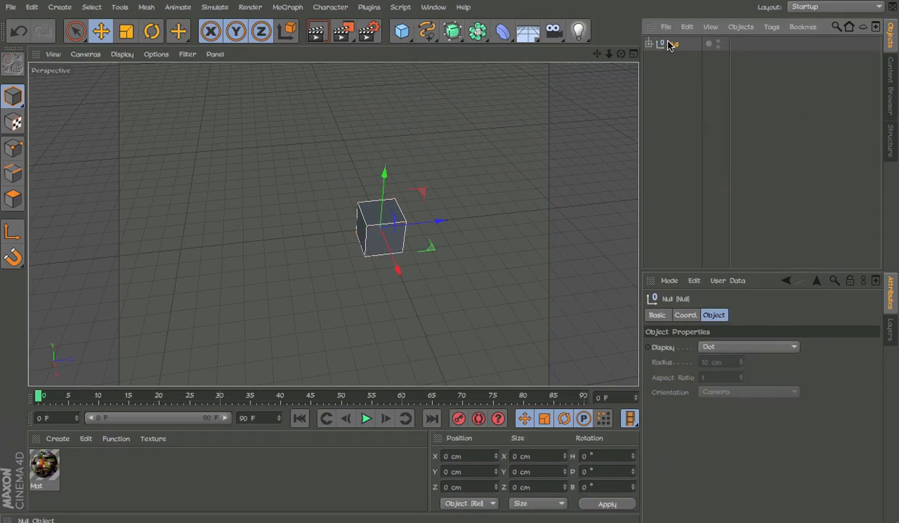
{"action": "right_click", "coordinate": [670, 45]}
{"action": "key", "text": "Escape"}
{"action": "left_click", "coordinate": [649, 44]}
{"action": "left_click", "coordinate": [675, 59]}
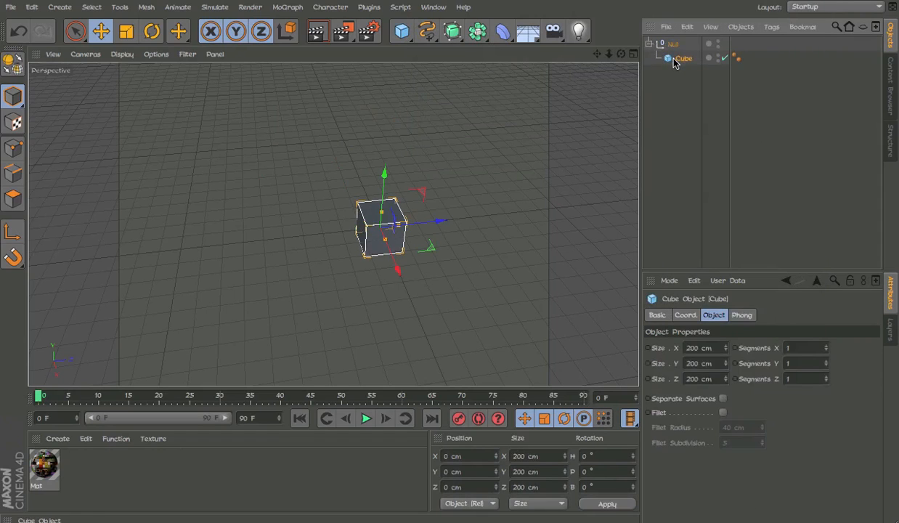
{"action": "key", "text": "c"}
Add a Pose Morph tag to the Cube and enable Scale mixing.
{"action": "right_click", "coordinate": [674, 62]}
{"action": "mouse_move", "coordinate": [719, 17]}
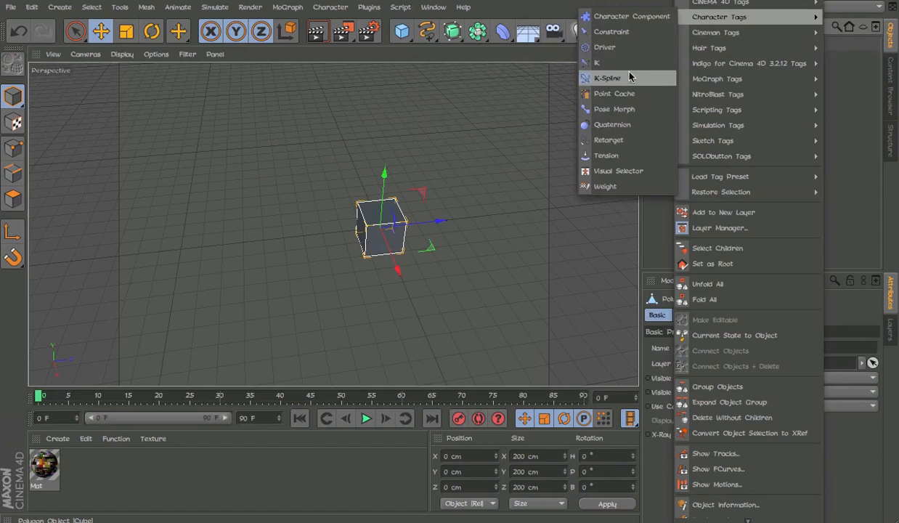
{"action": "left_click", "coordinate": [615, 109]}
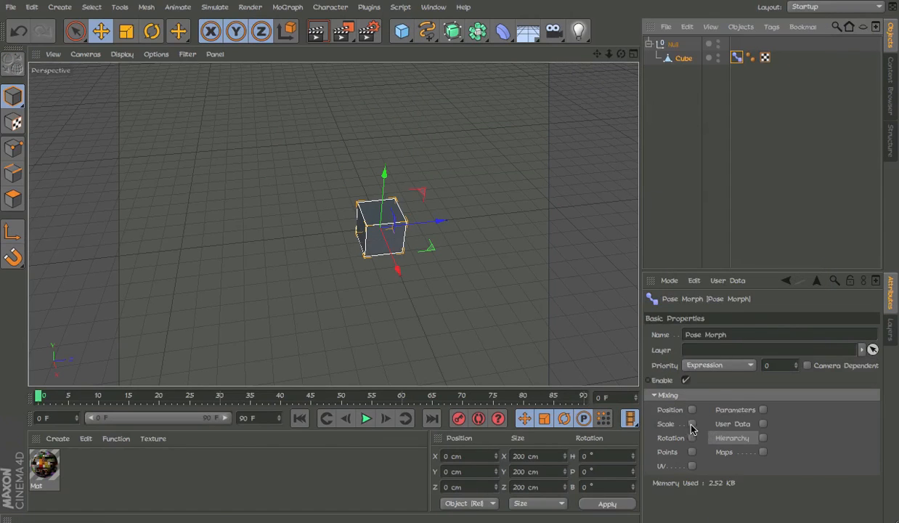
{"action": "left_click", "coordinate": [692, 424]}
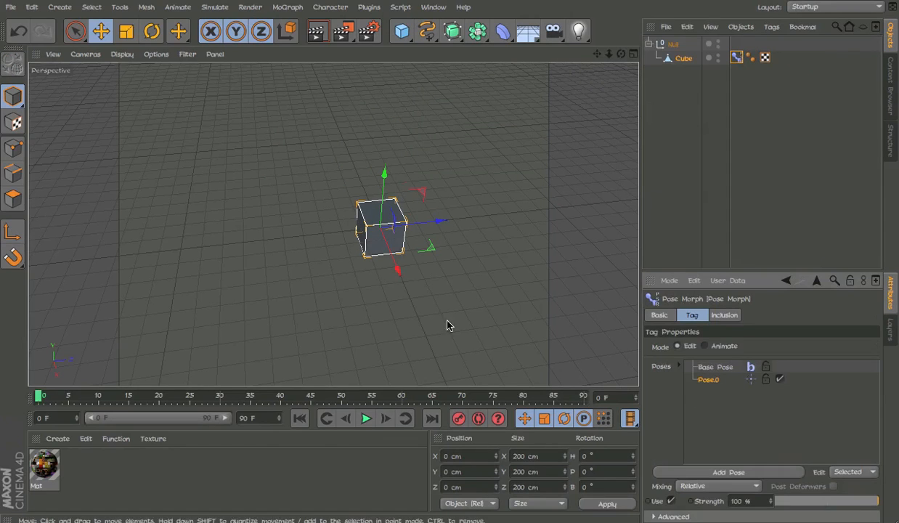
Move the Cube to about X -101 cm, Y -32 cm, Z -721 cm for Pose.0 and scrub the pose in Animate mode, ending at 100 %.
{"action": "left_click_drag", "start_coordinate": [432, 310], "coordinate": [287, 314]}
{"action": "left_click", "coordinate": [726, 346]}
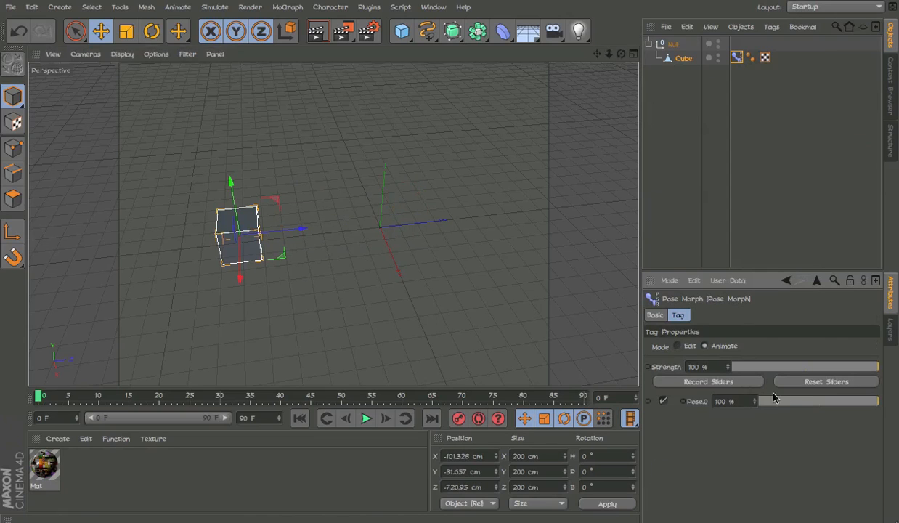
{"action": "left_click_drag", "start_coordinate": [789, 401], "coordinate": [893, 384]}
{"action": "key", "text": "e"}
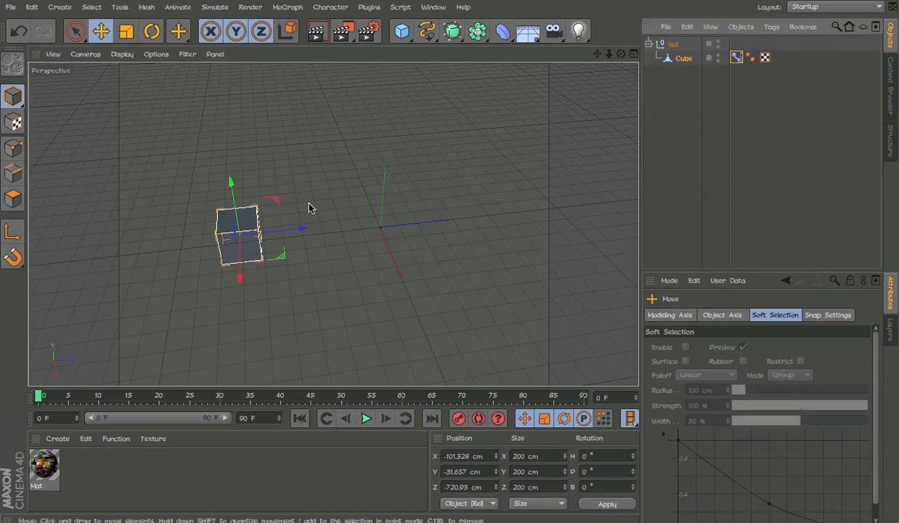
Return the Cube's Pose Morph tag to Edit mode and delete the tag.
{"action": "middle_click_drag", "start_coordinate": [245, 247], "coordinate": [320, 254], "text": "alt"}
{"action": "right_click_drag", "start_coordinate": [320, 253], "coordinate": [324, 283], "text": "alt"}
{"action": "left_click", "coordinate": [736, 57]}
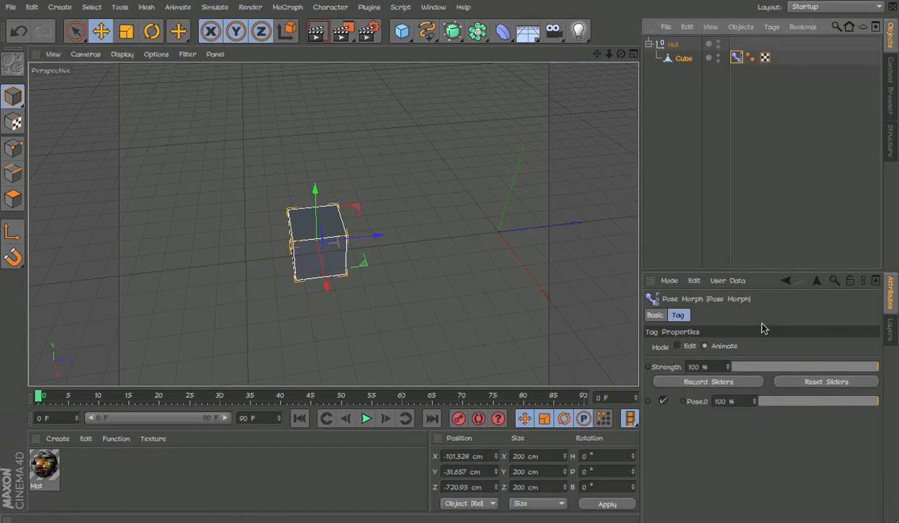
{"action": "left_click", "coordinate": [678, 347]}
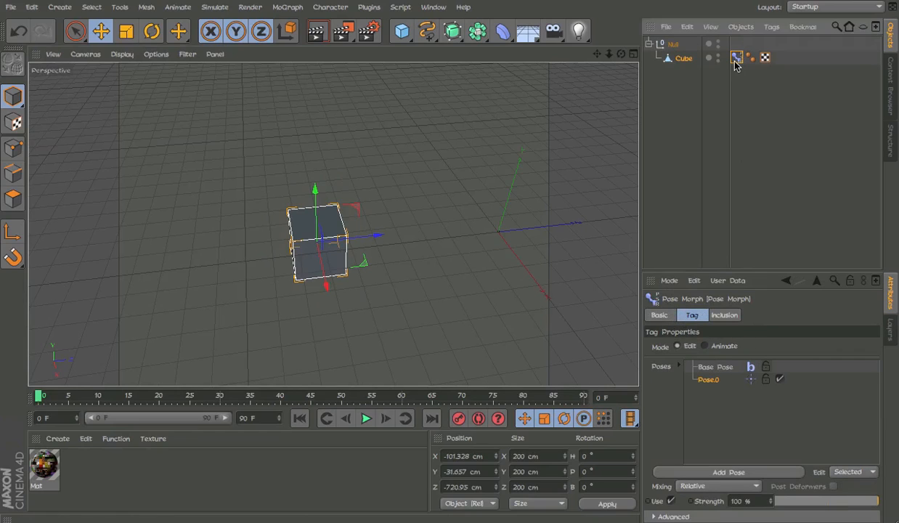
{"action": "key", "text": "Delete"}
Reset the Cube's position to X 0 cm, Y 0 cm, Z 0 cm.
{"action": "left_click", "coordinate": [673, 44]}
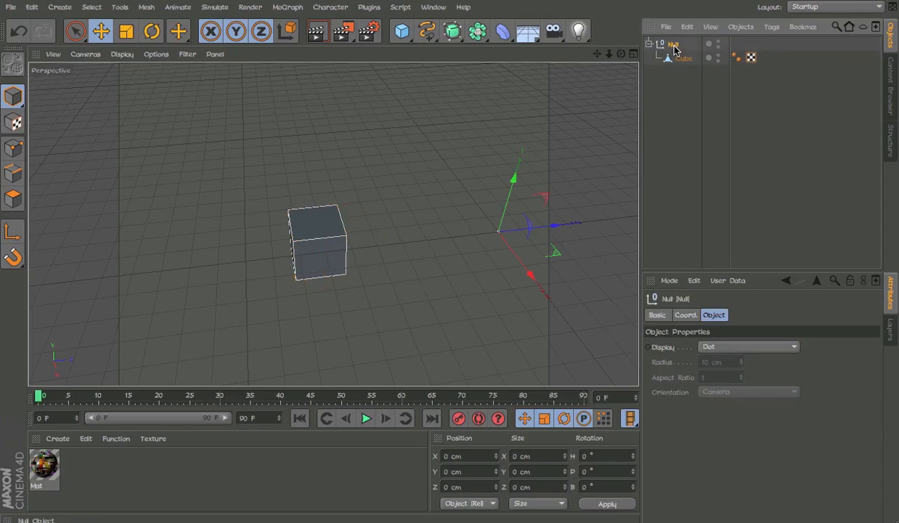
{"action": "left_click", "coordinate": [282, 247]}
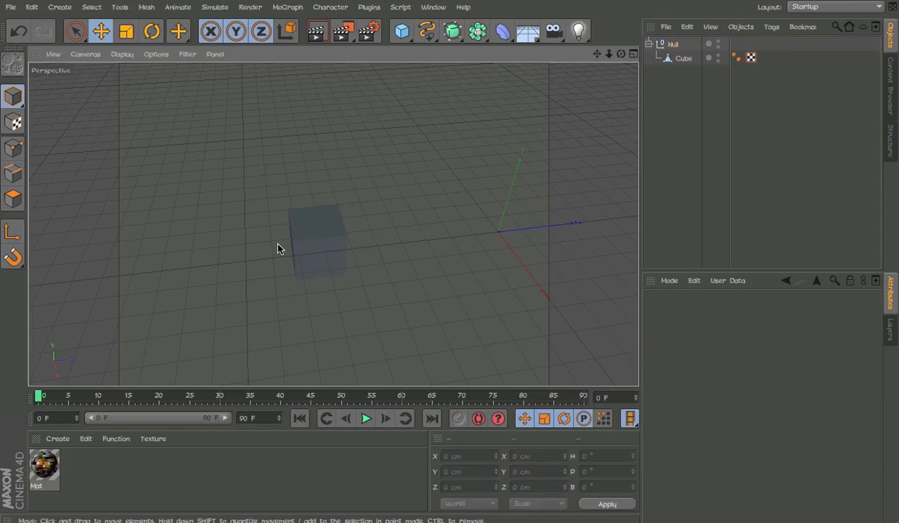
{"action": "left_click", "coordinate": [461, 456]}
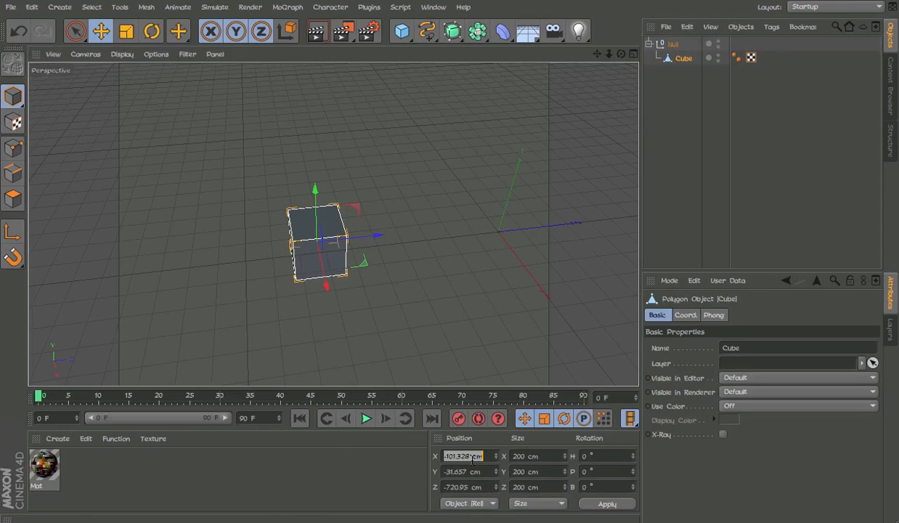
{"action": "type", "text": "0"}
{"action": "key", "text": "Tab"}
{"action": "type", "text": "0"}
{"action": "key", "text": "Return"}
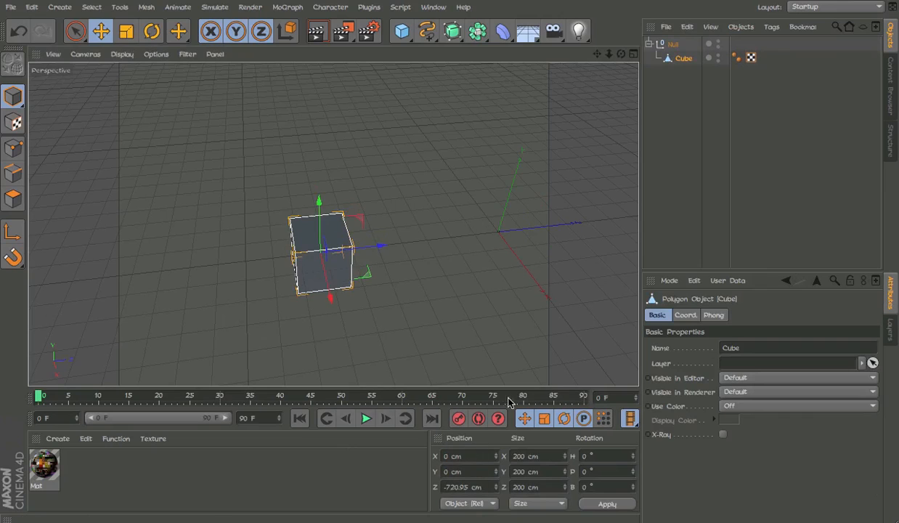
{"action": "left_click", "coordinate": [673, 45]}
{"action": "left_click", "coordinate": [683, 58]}
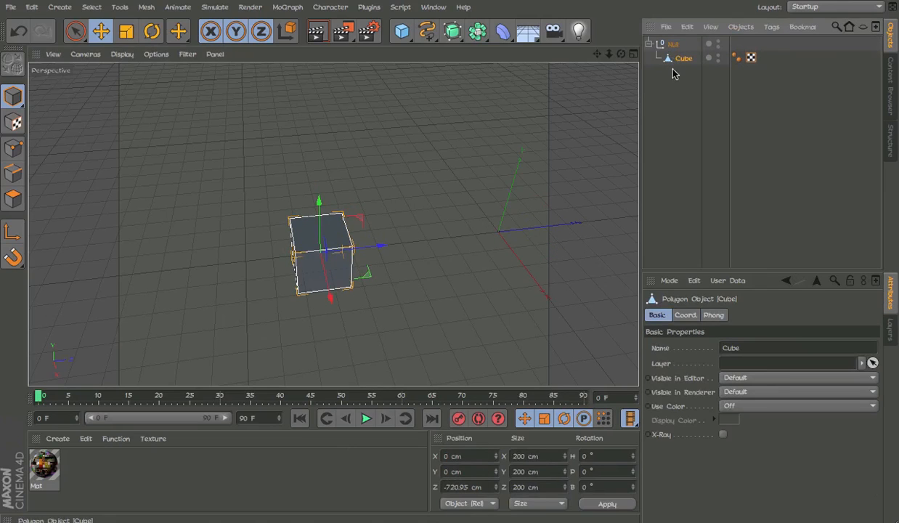
{"action": "left_click", "coordinate": [463, 487]}
{"action": "type", "text": "0"}
{"action": "key", "text": "Return"}
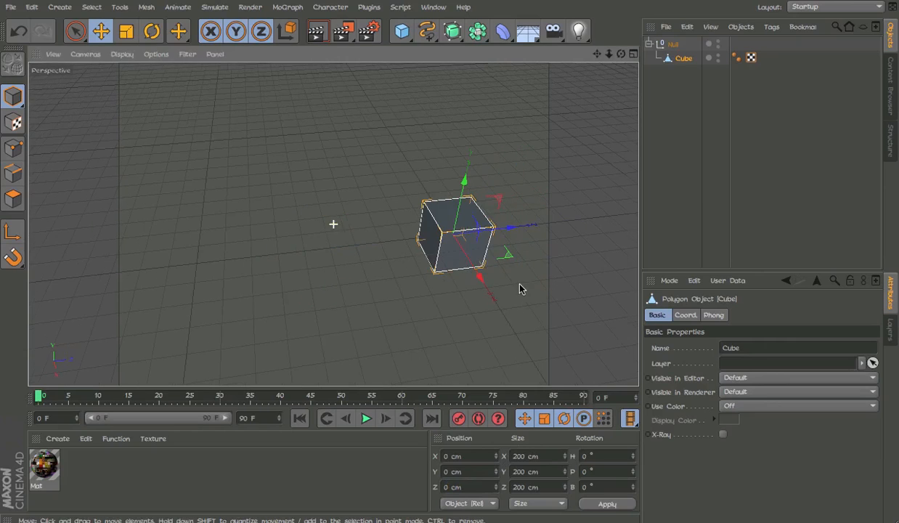
Add a Pose Morph tag to the Null and enable Position mixing.
{"action": "right_click", "coordinate": [674, 61]}
{"action": "mouse_move", "coordinate": [708, 17]}
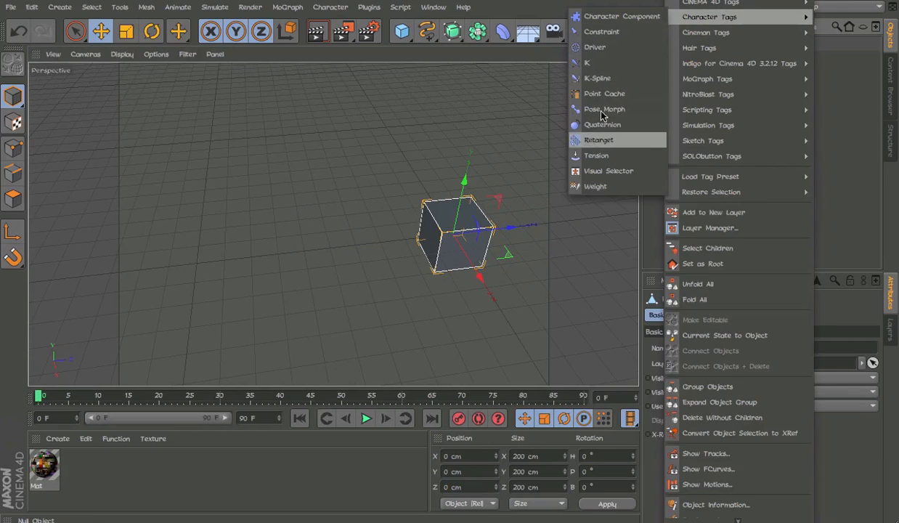
{"action": "mouse_move", "coordinate": [736, 16]}
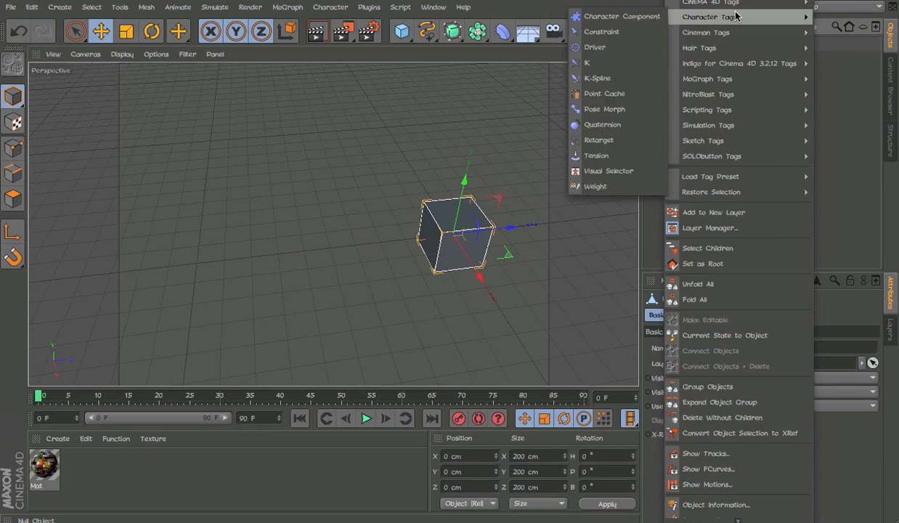
{"action": "left_click", "coordinate": [614, 109]}
{"action": "left_click", "coordinate": [692, 410]}
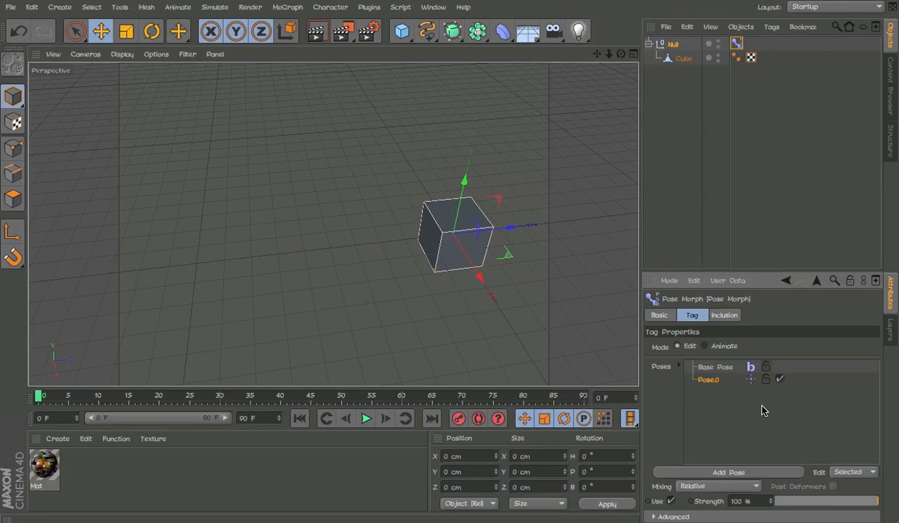
Move the Null to about X -525 cm, Y 490 cm, Z -805 cm for Pose.0 and reduce the pose strength to 0 %.
{"action": "left_click_drag", "start_coordinate": [534, 233], "coordinate": [410, 136]}
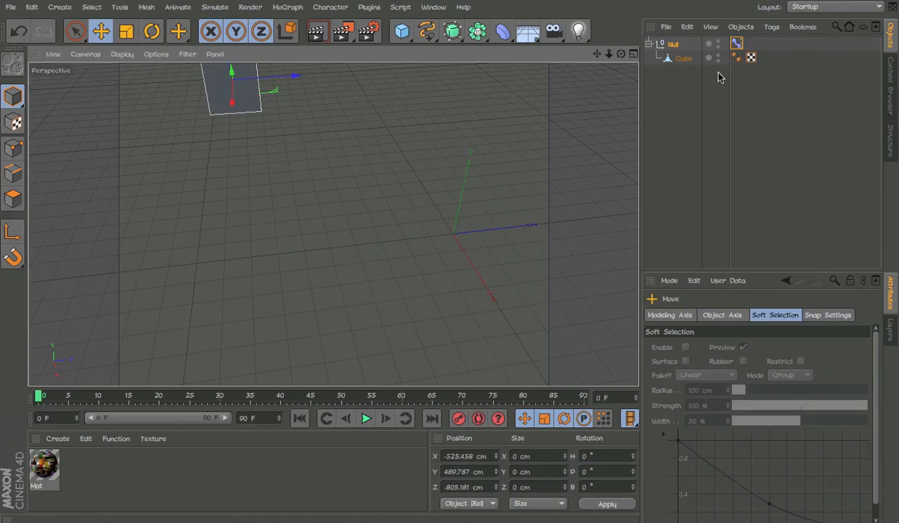
{"action": "left_click", "coordinate": [737, 44]}
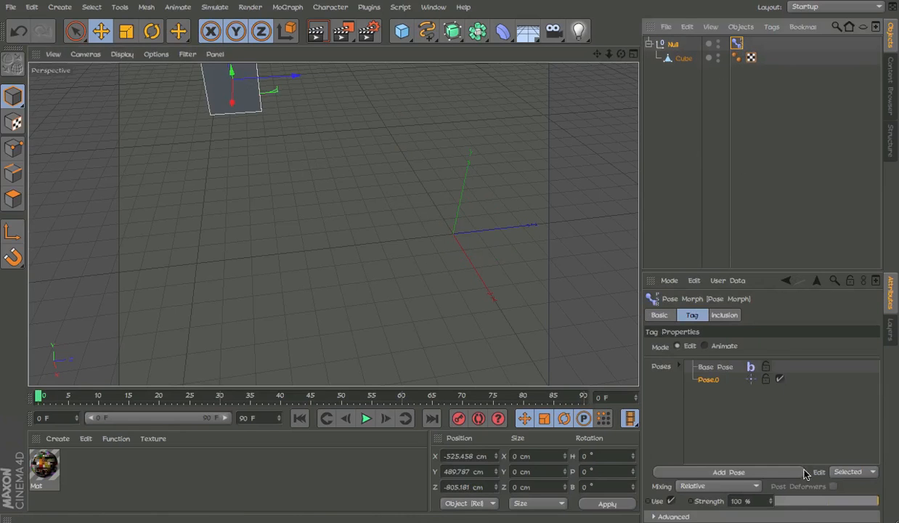
{"action": "left_click", "coordinate": [788, 501]}
{"action": "mouse_move", "coordinate": [788, 502]}
{"action": "left_mouse_down"}
{"action": "mouse_move", "coordinate": [851, 501]}
{"action": "mouse_move", "coordinate": [771, 502]}
{"action": "left_mouse_up"}
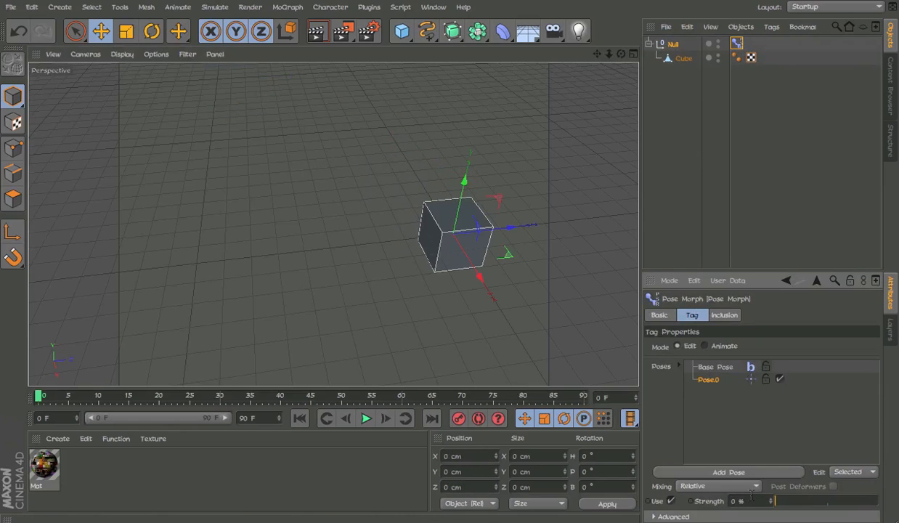
Try moving the Cube on its own instead of its parent Null and undo the moves.
{"action": "left_click", "coordinate": [452, 236]}
{"action": "left_click_drag", "start_coordinate": [490, 313], "coordinate": [307, 310]}
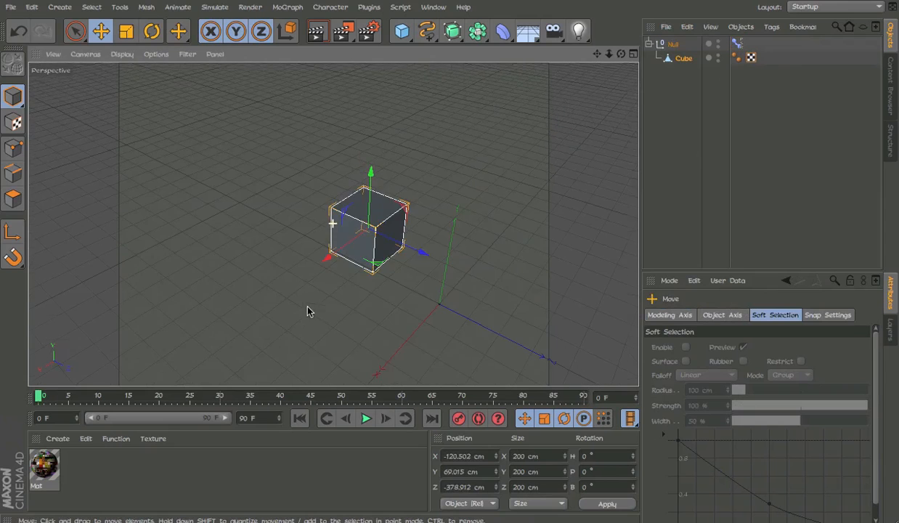
{"action": "key", "text": "ctrl+z"}
{"action": "left_click_drag", "start_coordinate": [473, 311], "coordinate": [500, 226]}
{"action": "key", "text": "ctrl+z"}
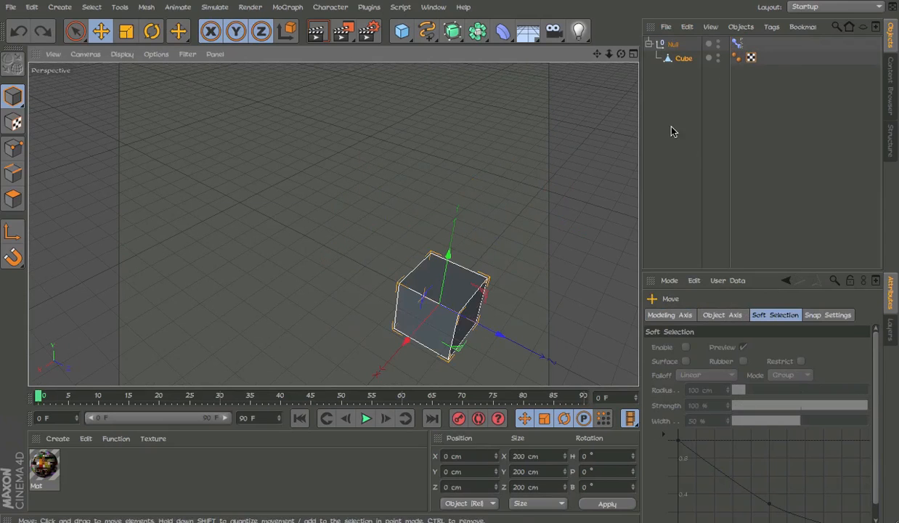
{"action": "left_click", "coordinate": [687, 54]}
{"action": "left_click", "coordinate": [675, 49]}
{"action": "left_click", "coordinate": [683, 34]}
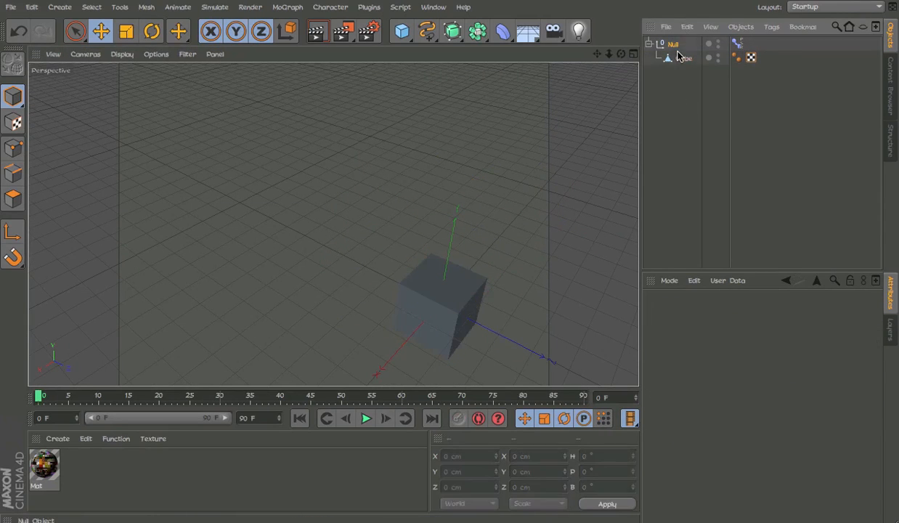
{"action": "left_click", "coordinate": [677, 49]}
{"action": "key", "text": "Delete"}
{"action": "key", "text": "ctrl+z"}
Nudge the Null to about X -8 cm, Y 15 cm, Z 42 cm and raise Pose.0's strength to 100 %.
{"action": "left_click_drag", "start_coordinate": [518, 249], "coordinate": [506, 219], "text": "alt"}
{"action": "left_click_drag", "start_coordinate": [443, 374], "coordinate": [459, 368]}
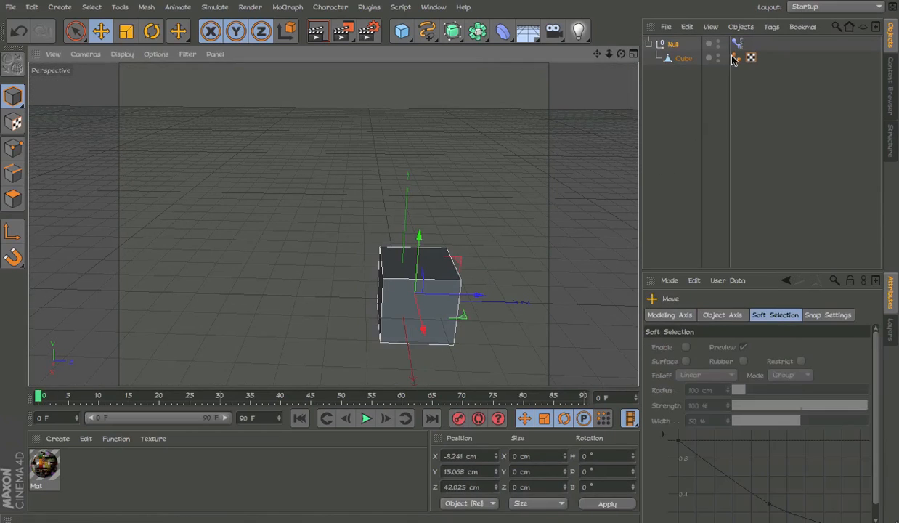
{"action": "left_click", "coordinate": [738, 45]}
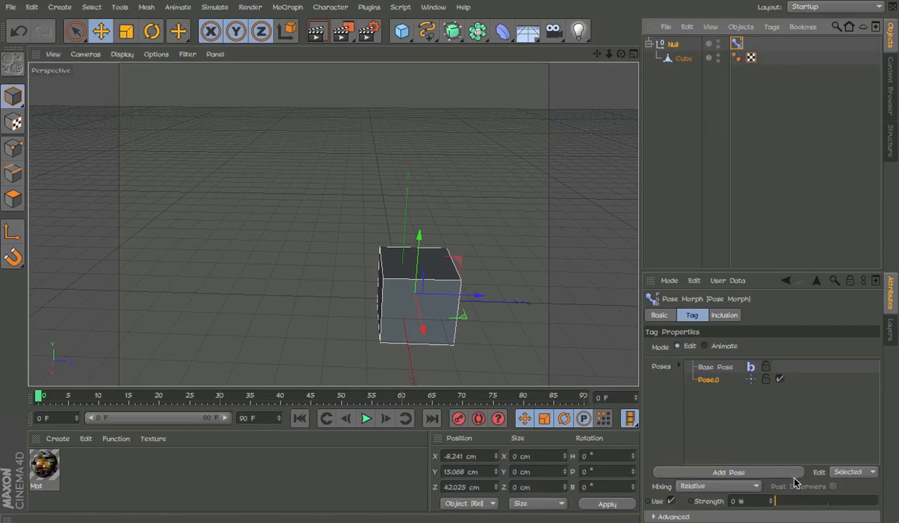
{"action": "left_click_drag", "start_coordinate": [797, 500], "coordinate": [897, 506]}
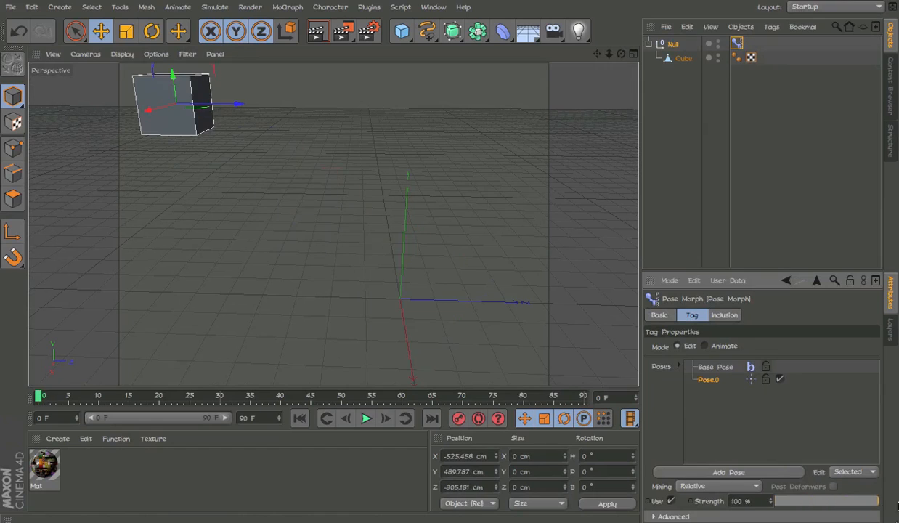
Add a second pose and enable Scale, Rotation and Points mixing alongside Position on the Null's Pose Morph tag.
{"action": "left_click", "coordinate": [736, 473]}
{"action": "left_click", "coordinate": [661, 315]}
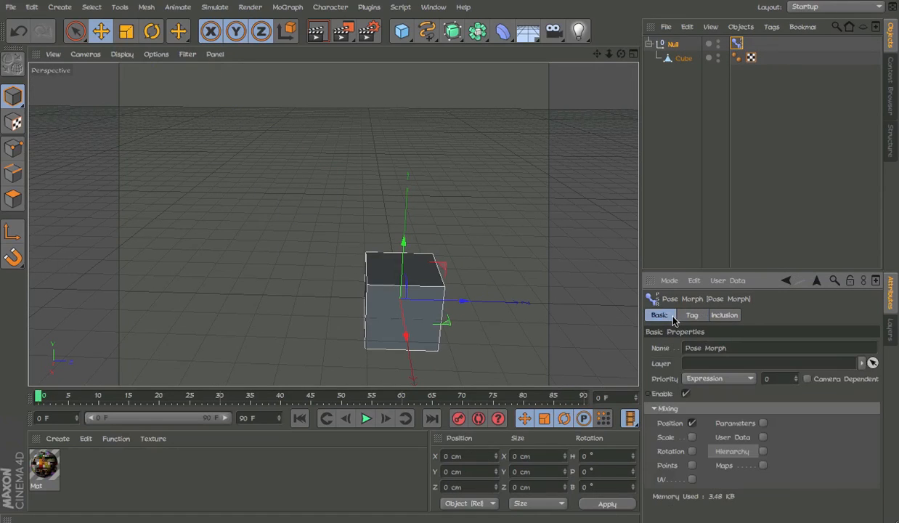
{"action": "left_click", "coordinate": [693, 452]}
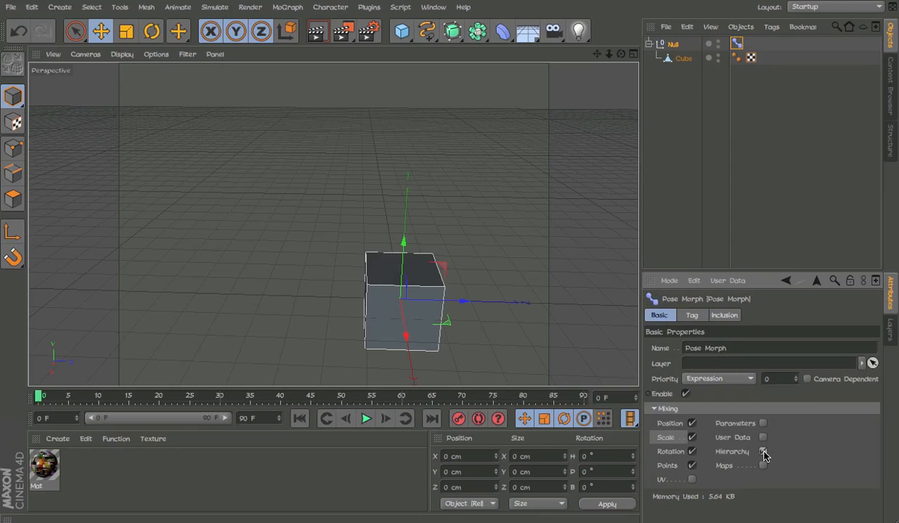
{"action": "left_click", "coordinate": [675, 44]}
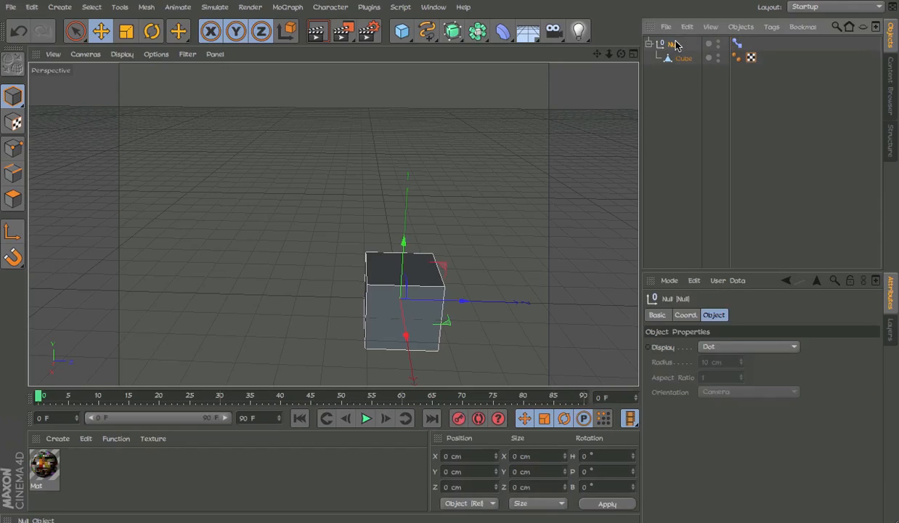
{"action": "left_click", "coordinate": [736, 43]}
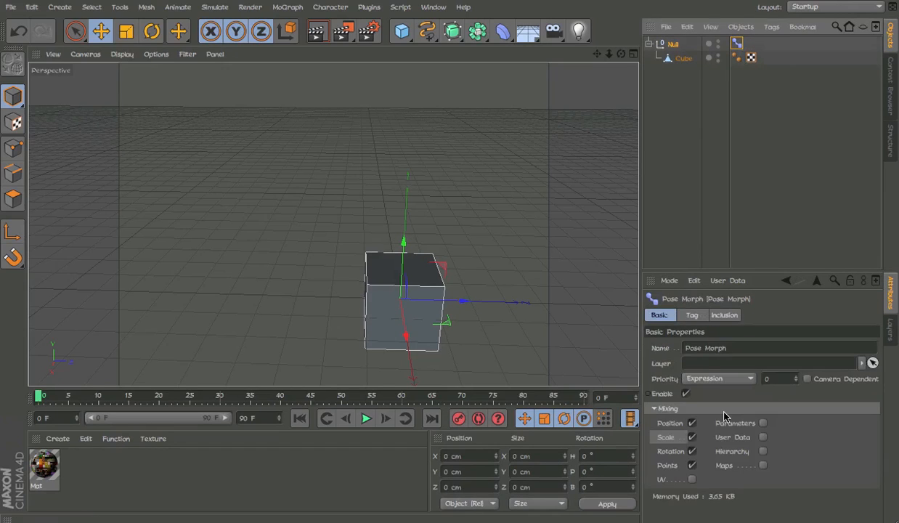
Pose the Null for Pose.1 at about X -156 cm, Y 332 cm, Z 485 cm, rotated about H 3°, P 170°, B 42°.
{"action": "left_click", "coordinate": [694, 315]}
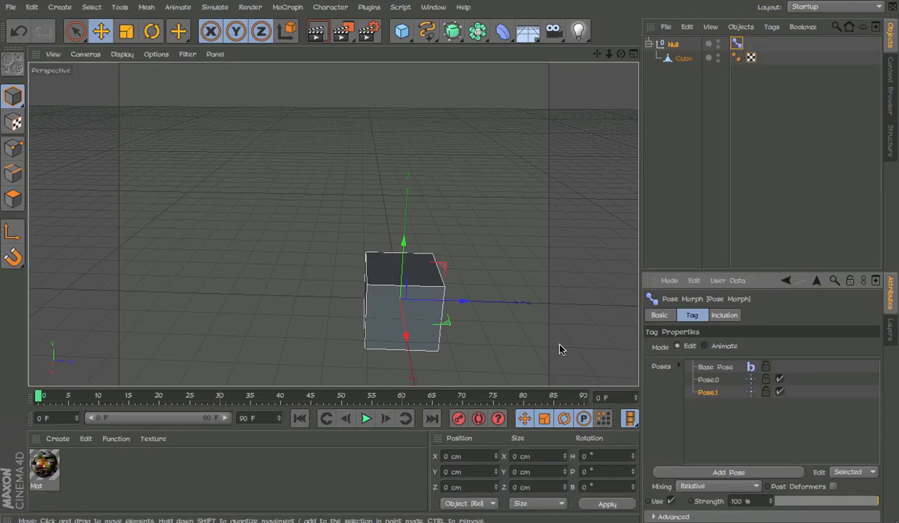
{"action": "left_click_drag", "start_coordinate": [560, 349], "coordinate": [538, 343]}
{"action": "key", "text": "r"}
{"action": "left_click_drag", "start_coordinate": [618, 158], "coordinate": [572, 141]}
{"action": "key", "text": "t"}
{"action": "key", "text": "r"}
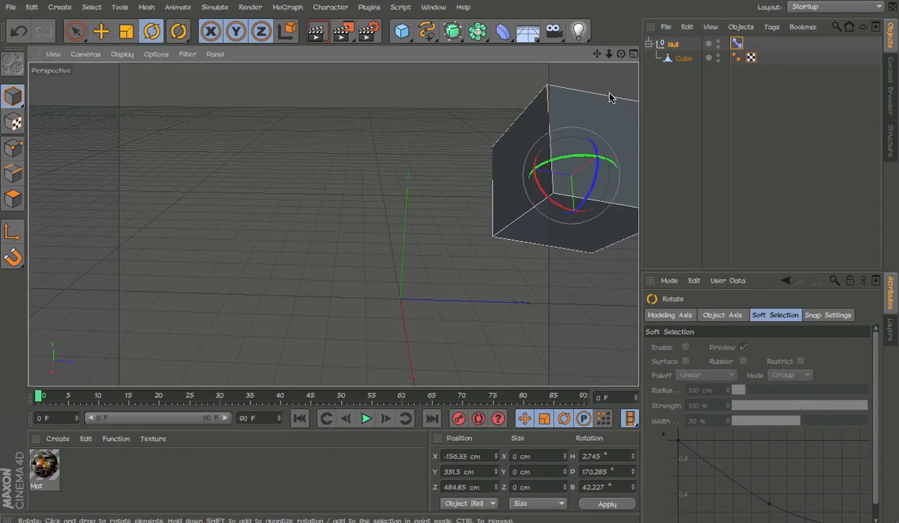
Add Pose.2, move the Null to about X 97 cm, Y -245 cm, Z -33 cm and lower the pose strength to 0 %.
{"action": "left_click", "coordinate": [737, 44]}
{"action": "left_click", "coordinate": [724, 472]}
{"action": "key", "text": "e"}
{"action": "left_click_drag", "start_coordinate": [570, 356], "coordinate": [557, 412]}
{"action": "right_click_drag", "start_coordinate": [576, 232], "coordinate": [498, 232], "text": "alt"}
{"action": "middle_click_drag", "start_coordinate": [497, 233], "coordinate": [572, 156], "text": "alt"}
{"action": "left_click", "coordinate": [738, 43]}
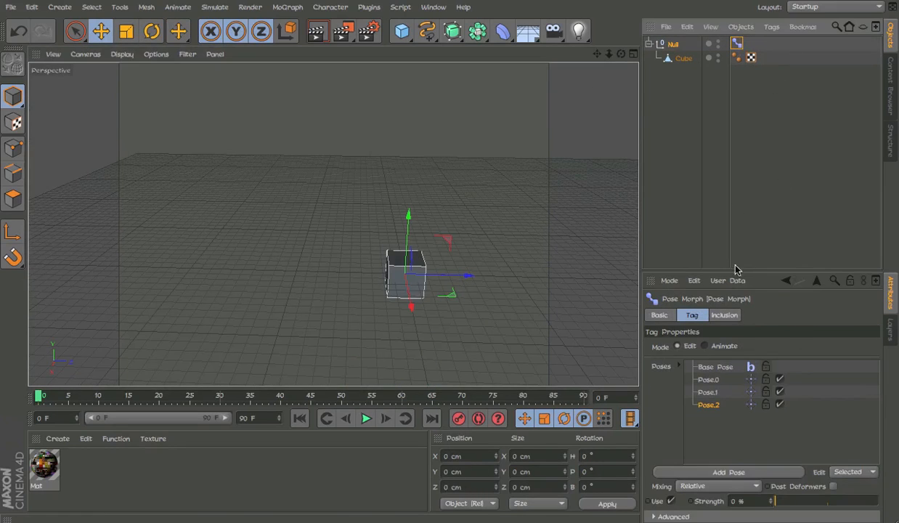
Set the Null's X, Y and Z scale to 2 and scrub Pose.2's strength to 37 %.
{"action": "left_click", "coordinate": [674, 45]}
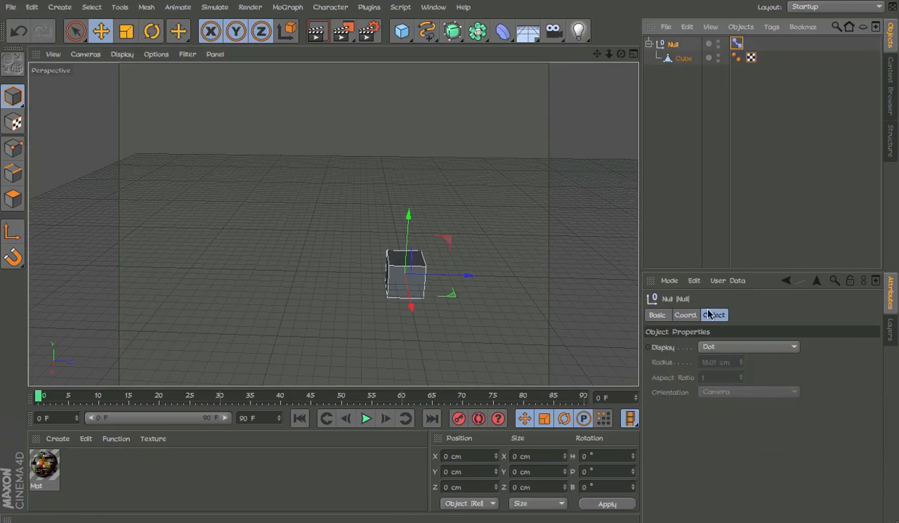
{"action": "left_click", "coordinate": [686, 315]}
{"action": "double_click", "coordinate": [770, 363]}
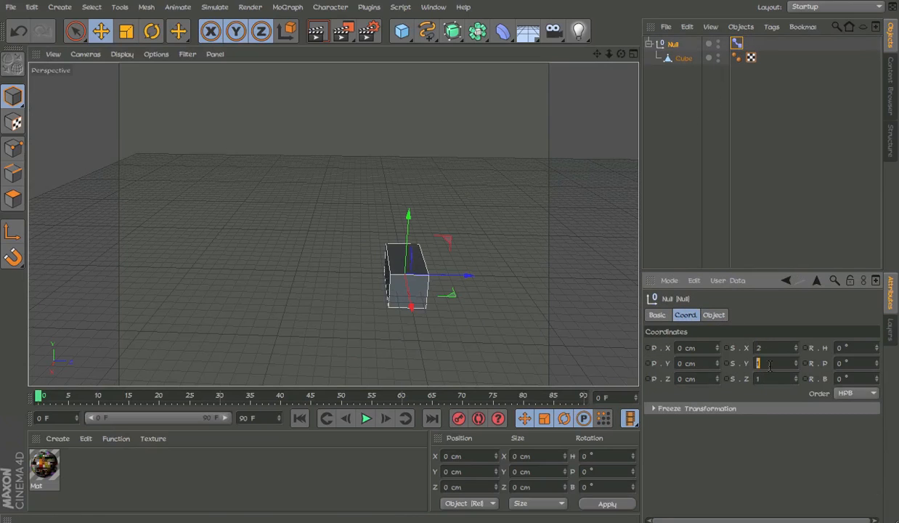
{"action": "type", "text": "2"}
{"action": "double_click", "coordinate": [770, 376]}
{"action": "type", "text": "2"}
{"action": "key", "text": "Return"}
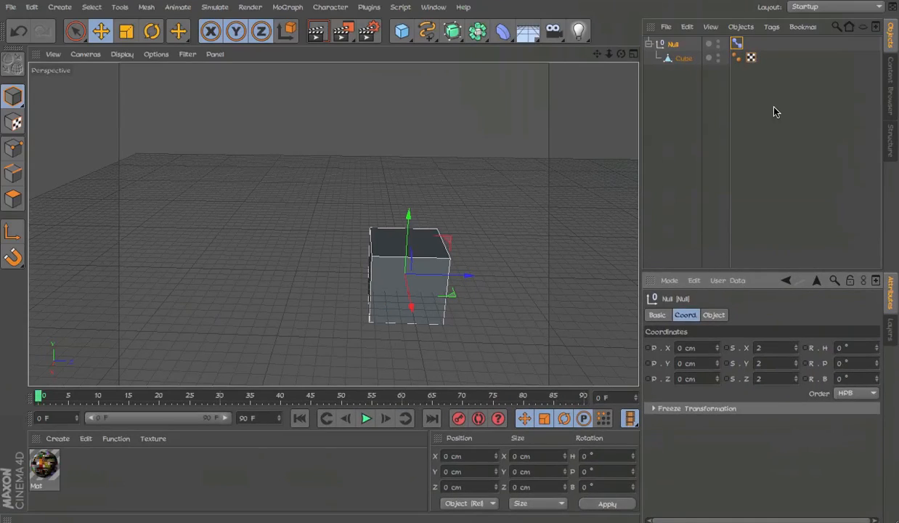
{"action": "left_click", "coordinate": [736, 44]}
{"action": "left_click_drag", "start_coordinate": [812, 505], "coordinate": [815, 478]}
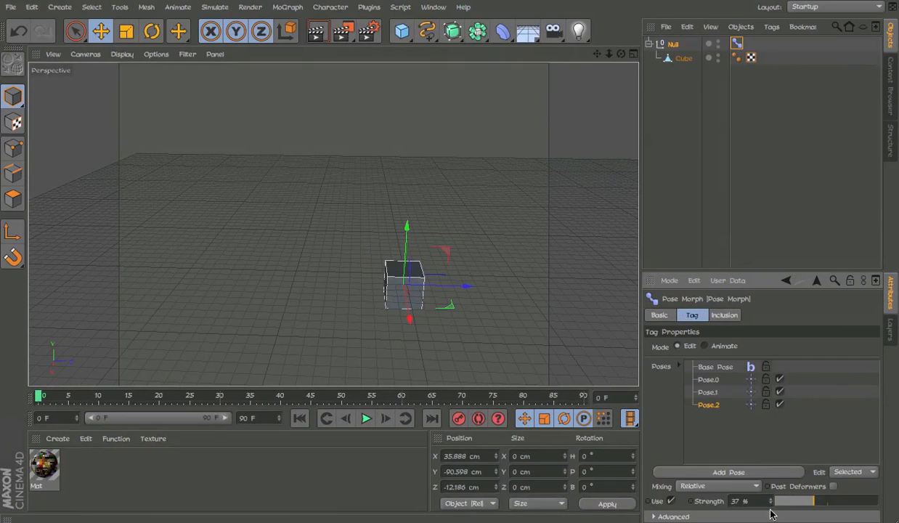
Add Pose.3 and set the Null's X, Y and Z scale to 2.
{"action": "left_click", "coordinate": [753, 474]}
{"action": "left_click", "coordinate": [673, 44]}
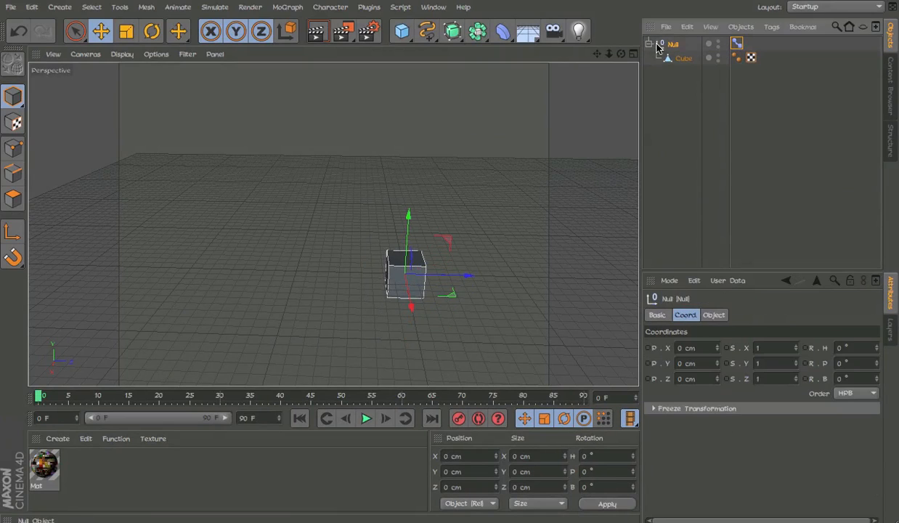
{"action": "double_click", "coordinate": [777, 348]}
{"action": "type", "text": "2"}
{"action": "key", "text": "Tab"}
{"action": "type", "text": "2"}
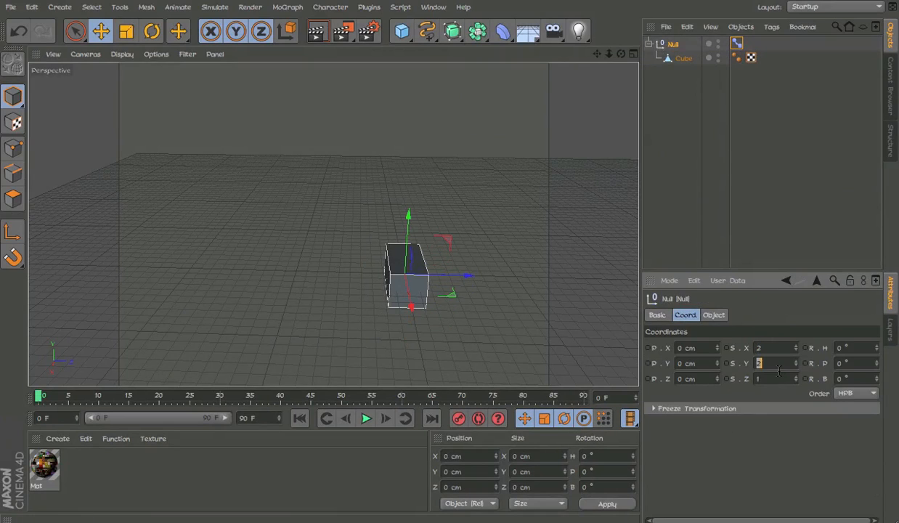
{"action": "key", "text": "Tab"}
{"action": "type", "text": "2"}
{"action": "key", "text": "Return"}
Scrub Pose.3's strength to 100 % and move the Null to about X 9 cm, Y 42 cm, Z -444 cm.
{"action": "left_click", "coordinate": [736, 57]}
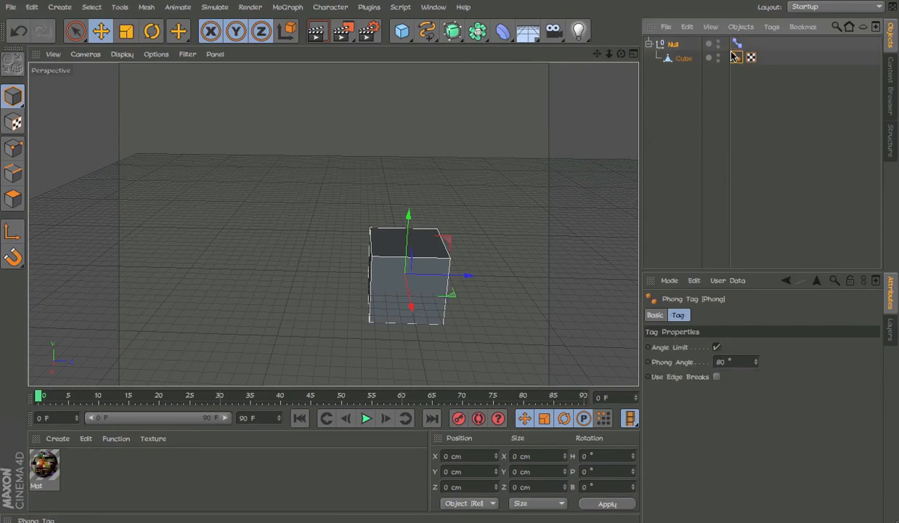
{"action": "left_click", "coordinate": [737, 43]}
{"action": "left_click_drag", "start_coordinate": [786, 497], "coordinate": [879, 487]}
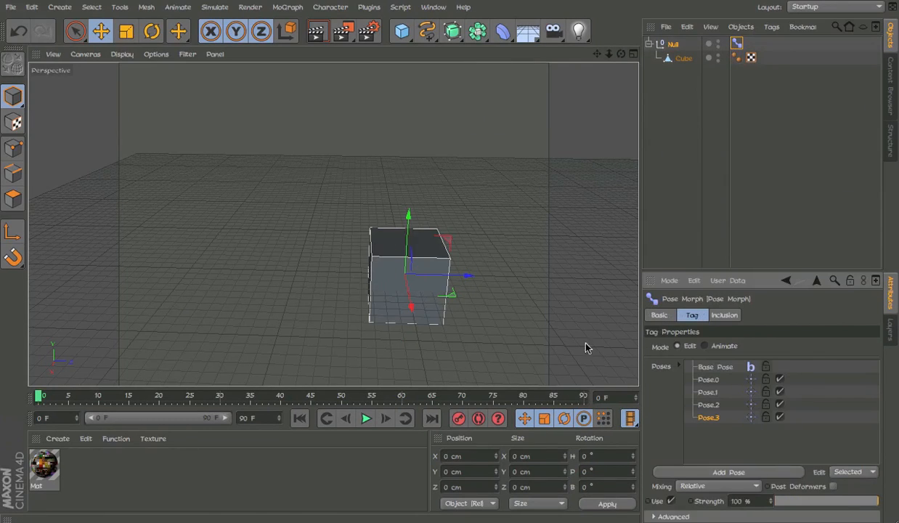
{"action": "left_click_drag", "start_coordinate": [584, 343], "coordinate": [512, 325]}
{"action": "left_click", "coordinate": [737, 43]}
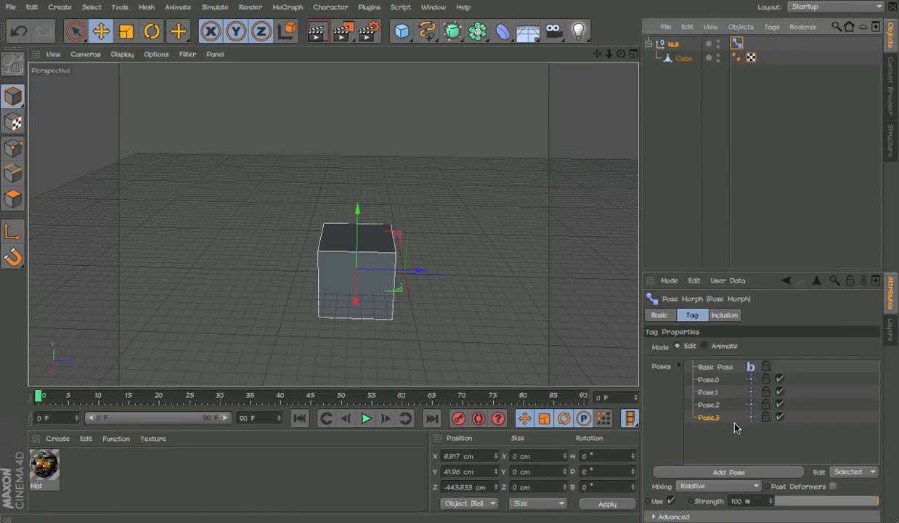
Set the strengths of Pose.0 and Pose.2 to 100 %.
{"action": "left_click", "coordinate": [708, 393]}
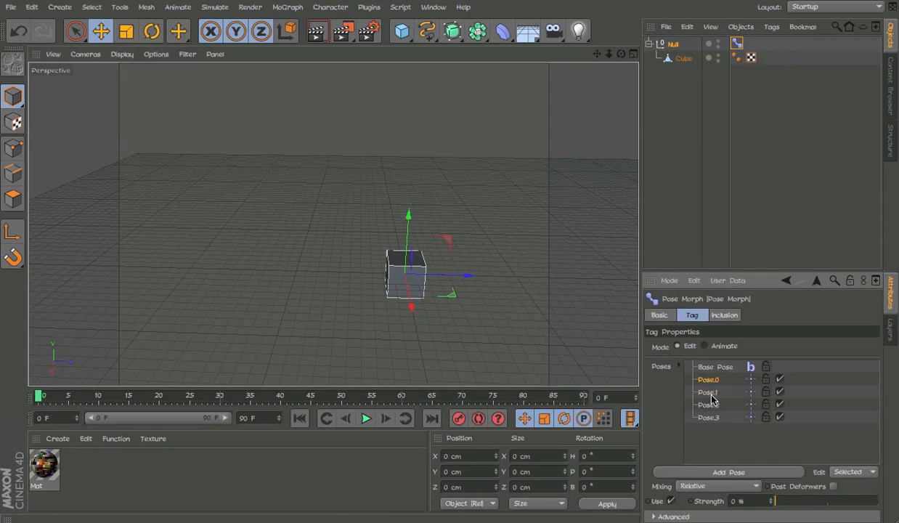
{"action": "left_click", "coordinate": [818, 516]}
{"action": "left_click_drag", "start_coordinate": [793, 499], "coordinate": [882, 497]}
{"action": "left_click", "coordinate": [709, 377]}
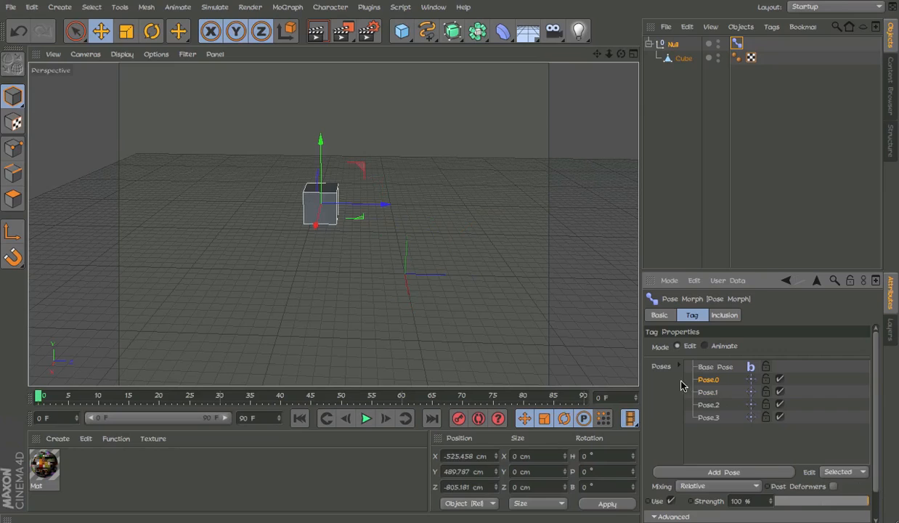
{"action": "left_click", "coordinate": [706, 407]}
{"action": "left_click", "coordinate": [716, 419]}
{"action": "left_click", "coordinate": [712, 407]}
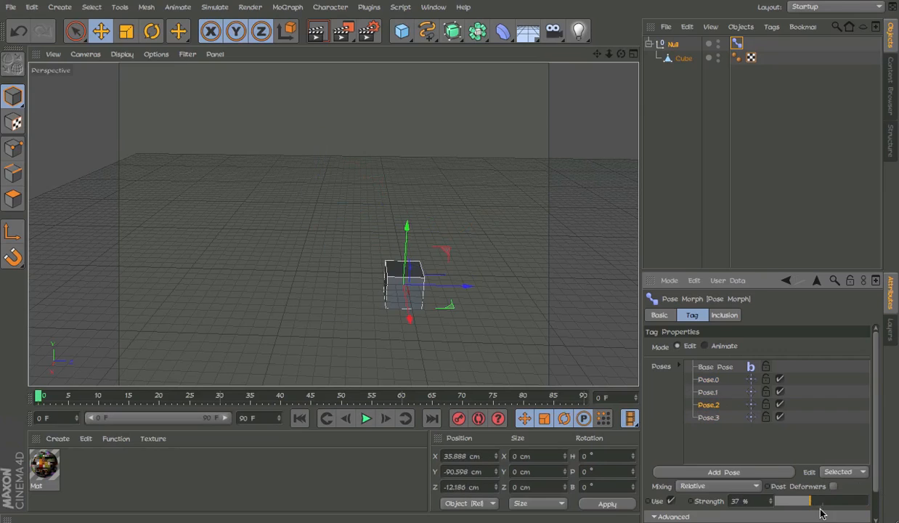
{"action": "left_click_drag", "start_coordinate": [826, 500], "coordinate": [897, 476]}
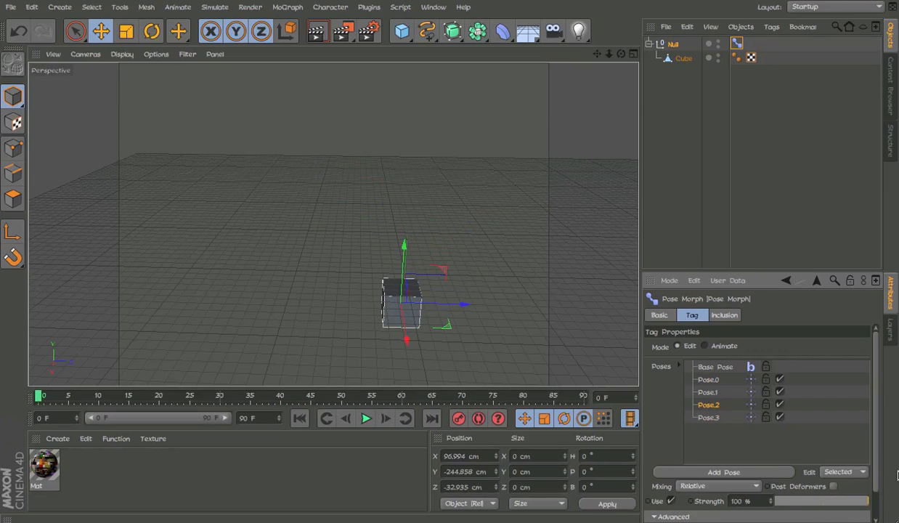
Add Pose.4 with the Null at about X 38 cm, Y -300 cm, Z 1380 cm, rotated about H -123°, P -61°, B -102°.
{"action": "left_click", "coordinate": [711, 430]}
{"action": "left_click", "coordinate": [712, 419]}
{"action": "left_click", "coordinate": [723, 474]}
{"action": "key", "text": "e"}
{"action": "key", "text": "r"}
{"action": "left_click_drag", "start_coordinate": [337, 276], "coordinate": [608, 193]}
Add two more poses and move the Null to about X 669 cm, Y -1535 cm, Z -1282 cm.
{"action": "left_click", "coordinate": [737, 43]}
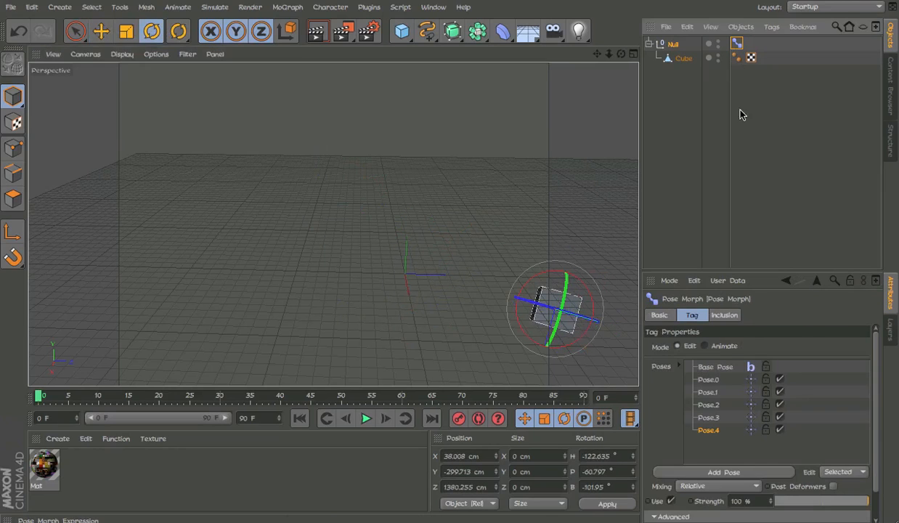
{"action": "left_click", "coordinate": [736, 472]}
{"action": "left_click", "coordinate": [736, 472]}
{"action": "left_click", "coordinate": [708, 433]}
{"action": "left_click", "coordinate": [709, 442]}
{"action": "key", "text": "e"}
{"action": "left_click_drag", "start_coordinate": [496, 290], "coordinate": [320, 519]}
{"action": "key", "text": "r"}
{"action": "left_click", "coordinate": [737, 44]}
{"action": "left_click", "coordinate": [710, 455]}
{"action": "key", "text": "e"}
Try adding an XPresso tag to the Null and undo back to the state before it.
{"action": "right_click", "coordinate": [676, 46]}
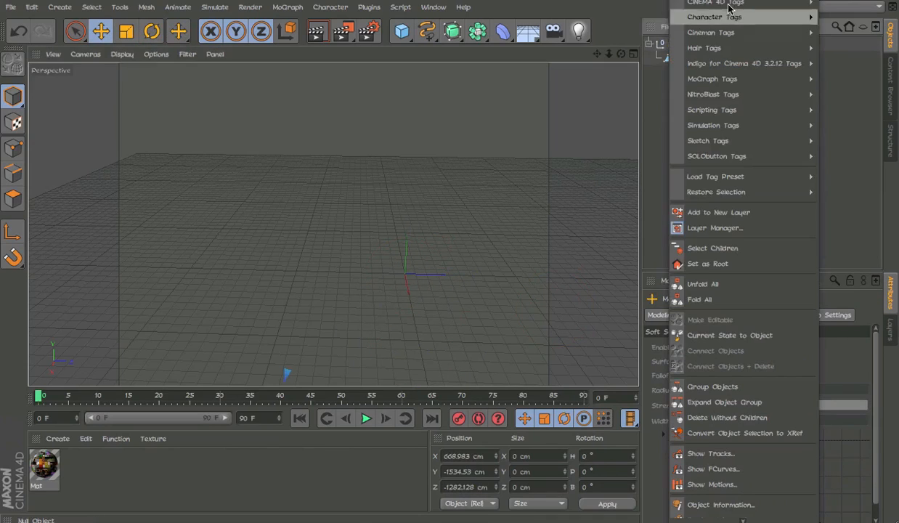
{"action": "mouse_move", "coordinate": [720, 14]}
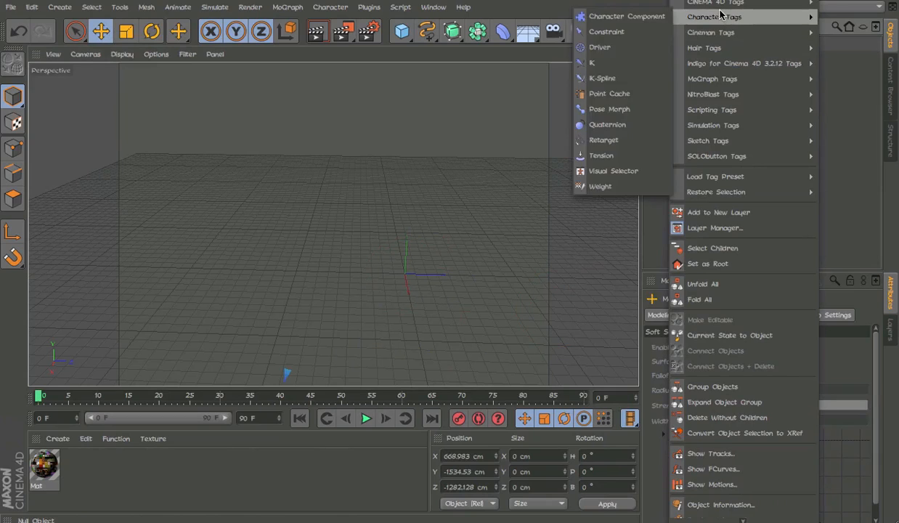
{"action": "left_click", "coordinate": [614, 341]}
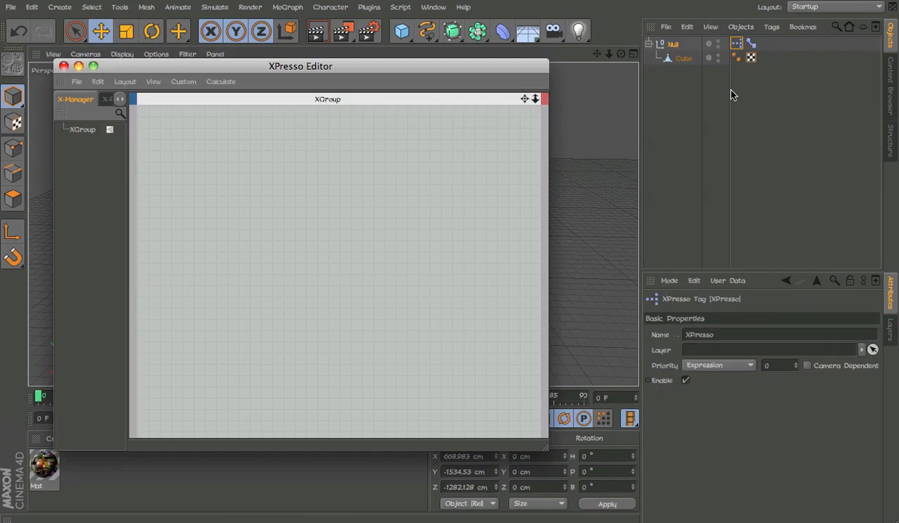
{"action": "key", "text": "Delete"}
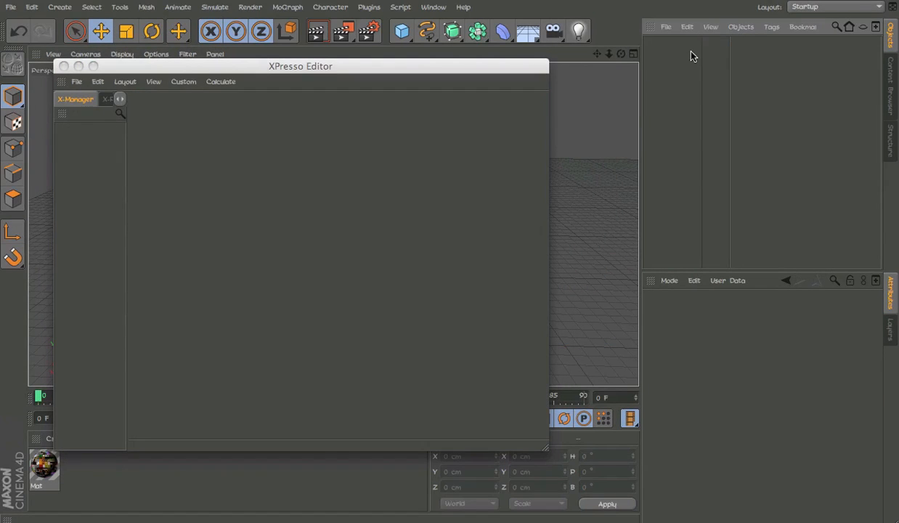
{"action": "key", "text": "ctrl+z"}
{"action": "key", "text": "ctrl+z"}
{"action": "key", "text": "ctrl+z"}
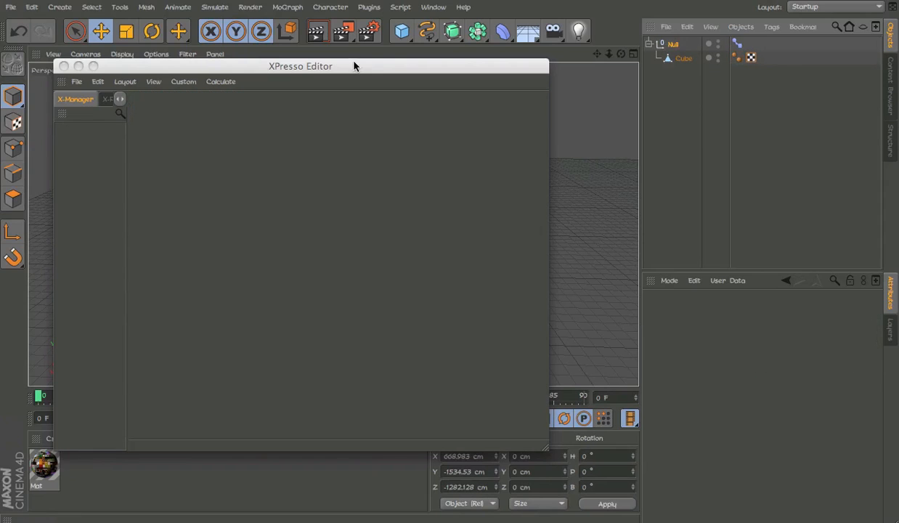
Close the XPresso Editor and add a user data entry to the Null.
{"action": "left_click", "coordinate": [64, 66]}
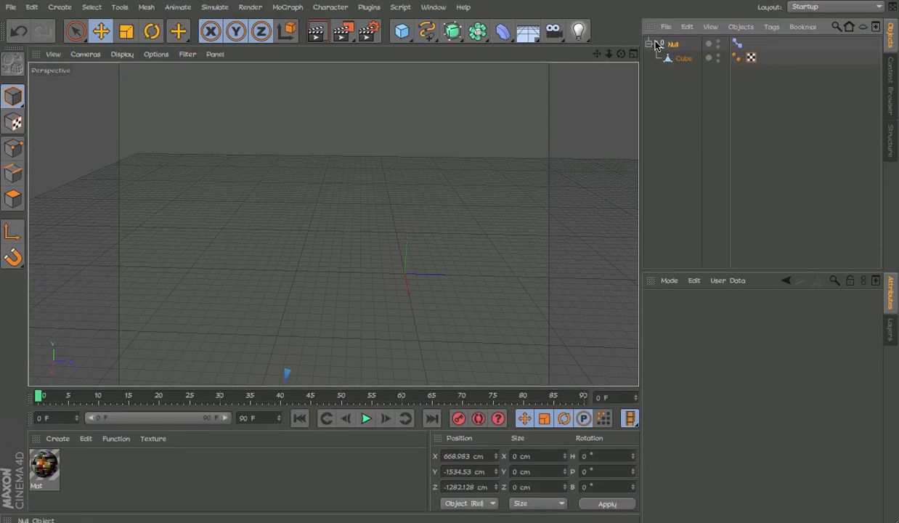
{"action": "left_click", "coordinate": [735, 281]}
{"action": "left_click", "coordinate": [738, 312]}
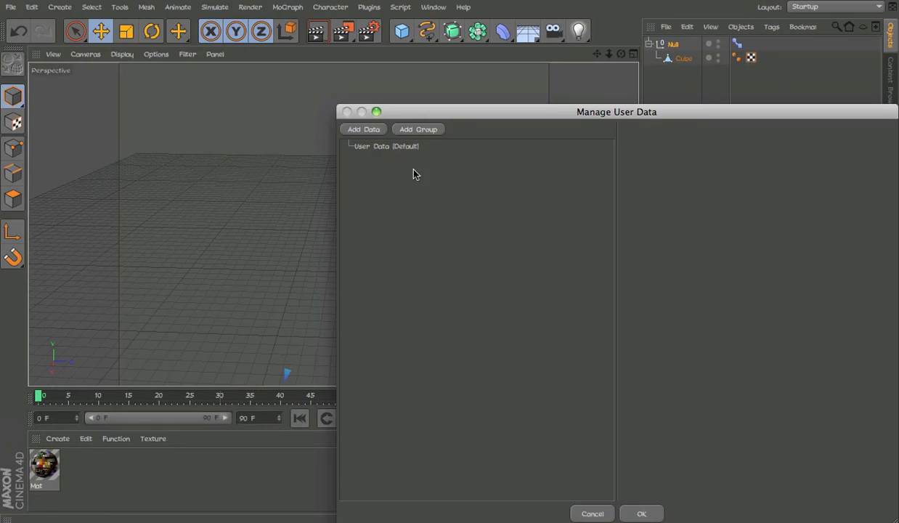
{"action": "left_click", "coordinate": [363, 130]}
{"action": "left_click", "coordinate": [731, 236]}
{"action": "left_click", "coordinate": [705, 209]}
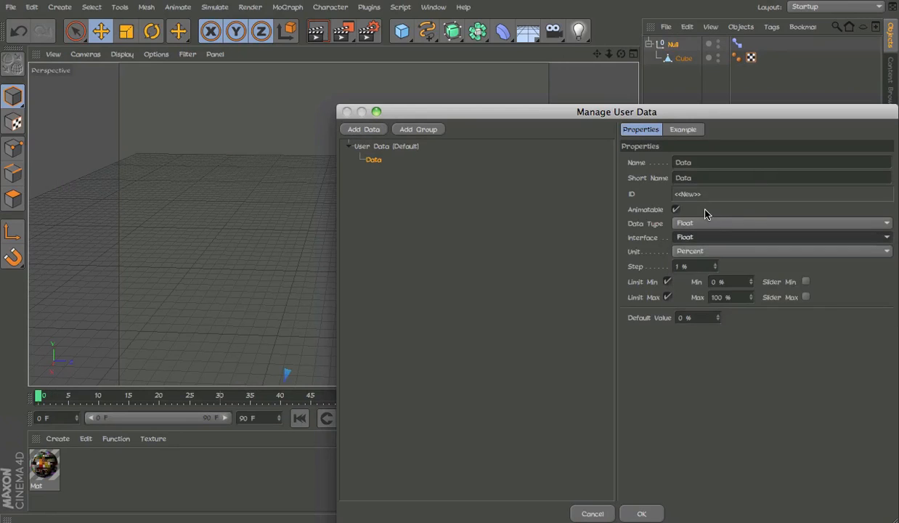
Set the new entry's data type to Vector with a 2D Vector Field interface and accept the user data.
{"action": "left_click", "coordinate": [706, 223]}
{"action": "left_click", "coordinate": [690, 504]}
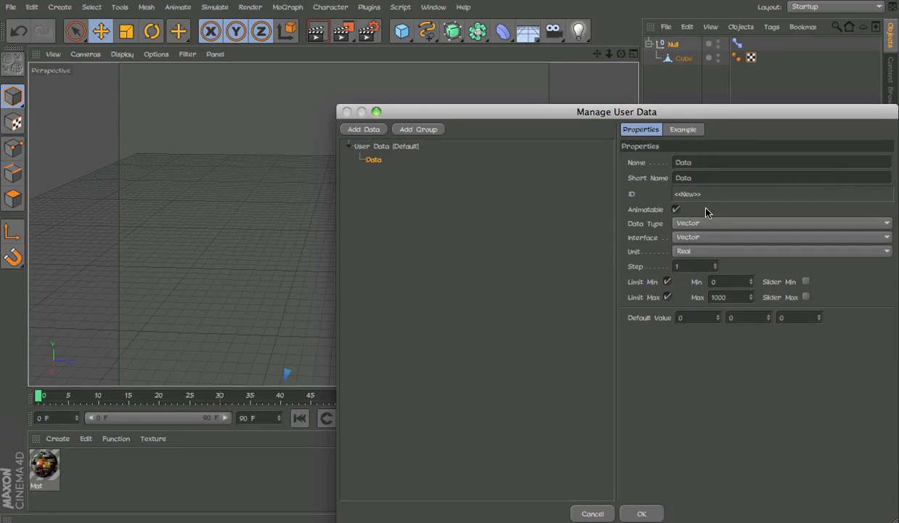
{"action": "left_click", "coordinate": [707, 237]}
{"action": "left_click", "coordinate": [707, 253]}
{"action": "left_click", "coordinate": [715, 282]}
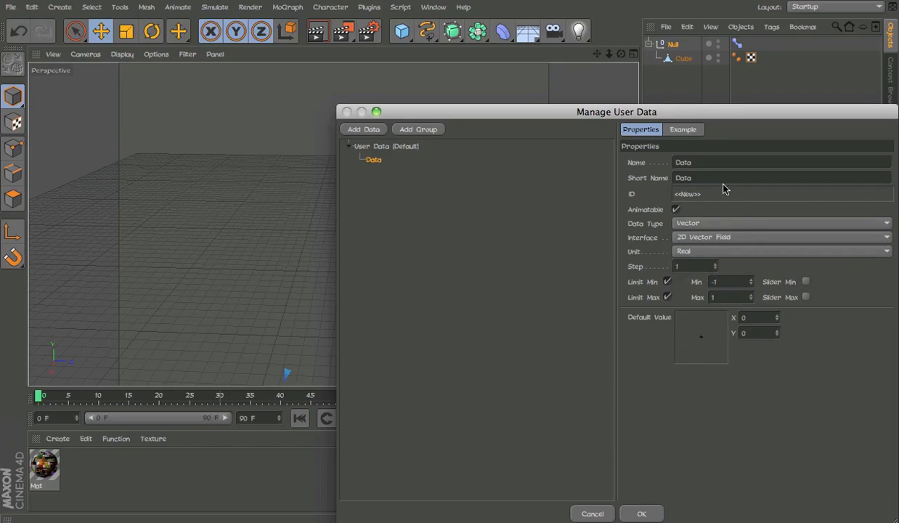
{"action": "left_click", "coordinate": [642, 513]}
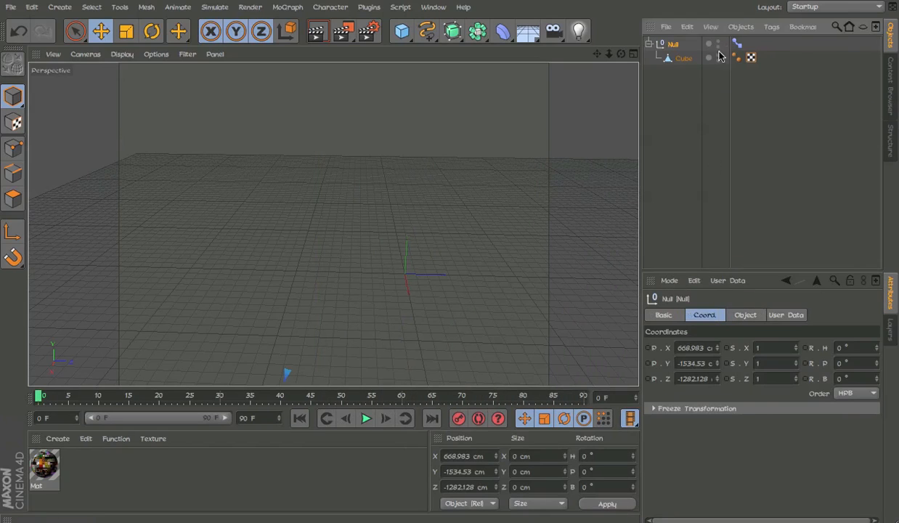
Add a Driver tag to the Null and look through its available driving parameters.
{"action": "right_click", "coordinate": [674, 45]}
{"action": "right_click", "coordinate": [675, 43]}
{"action": "mouse_move", "coordinate": [724, 19]}
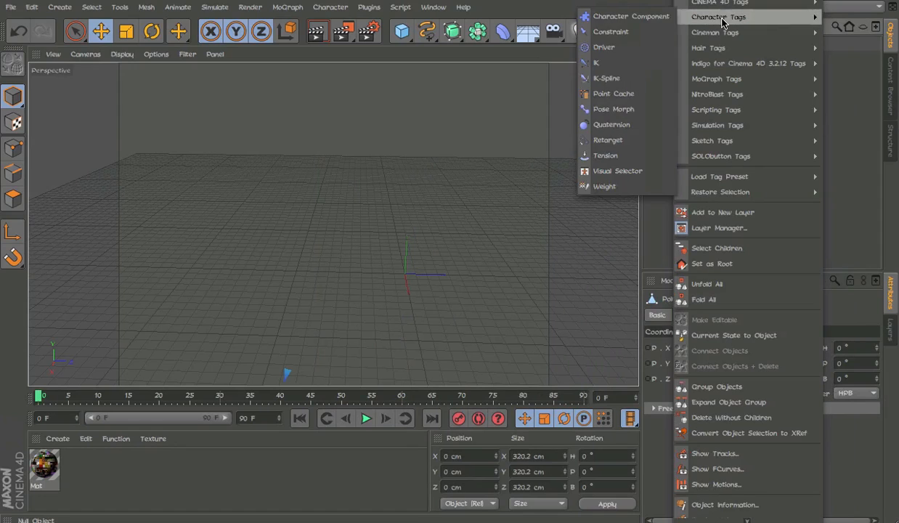
{"action": "left_click", "coordinate": [642, 35]}
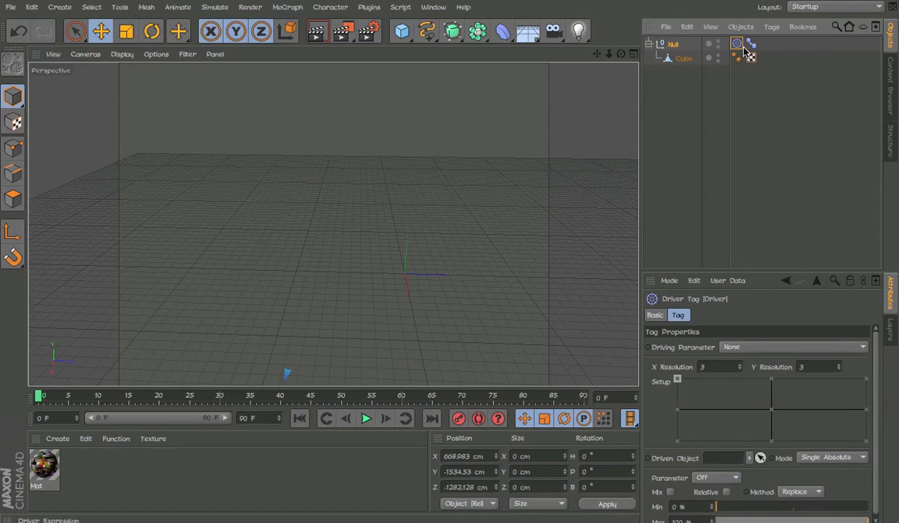
{"action": "left_click", "coordinate": [753, 348]}
{"action": "left_click", "coordinate": [753, 352]}
{"action": "left_click", "coordinate": [723, 348]}
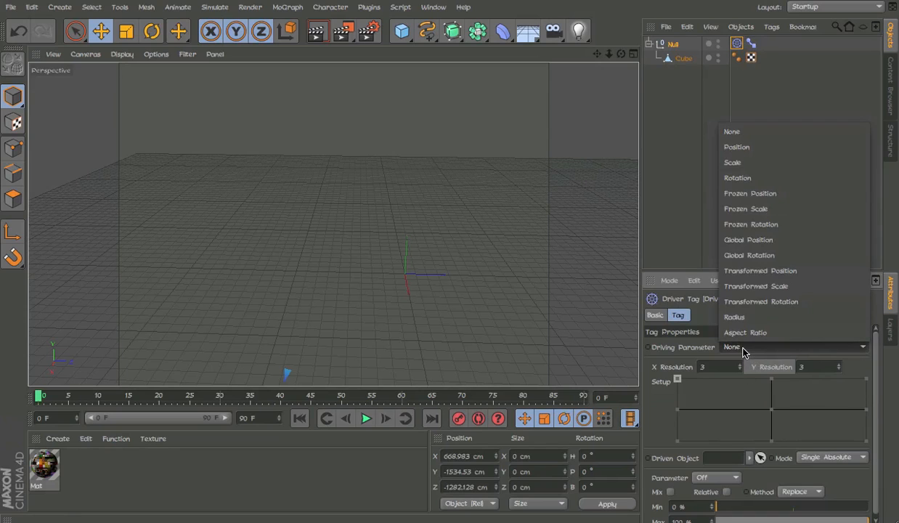
Select Pose.0 in the Null's Pose Morph tag.
{"action": "left_click", "coordinate": [756, 46]}
{"action": "left_click", "coordinate": [752, 43]}
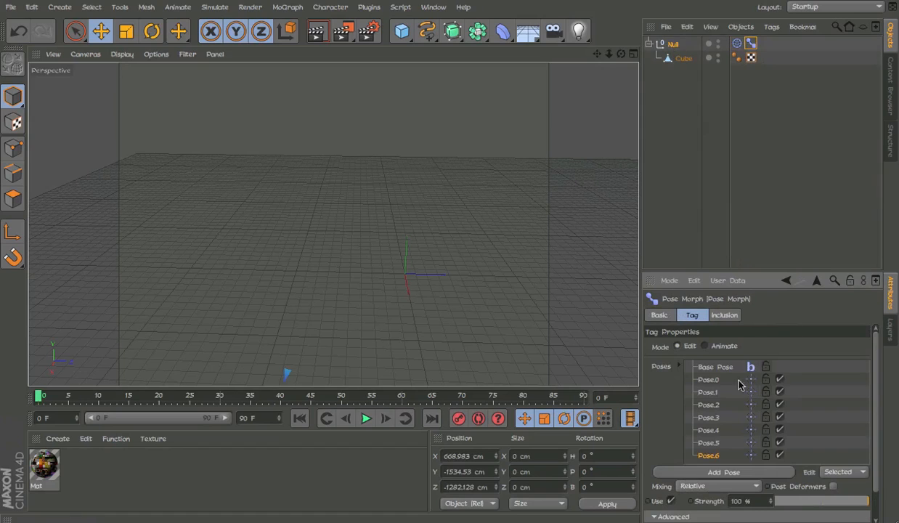
{"action": "left_click", "coordinate": [709, 392]}
{"action": "left_click", "coordinate": [709, 381]}
Try out the Null's 2D Data control, leaving it at about X 0.227, Y -0.973.
{"action": "left_click", "coordinate": [674, 45]}
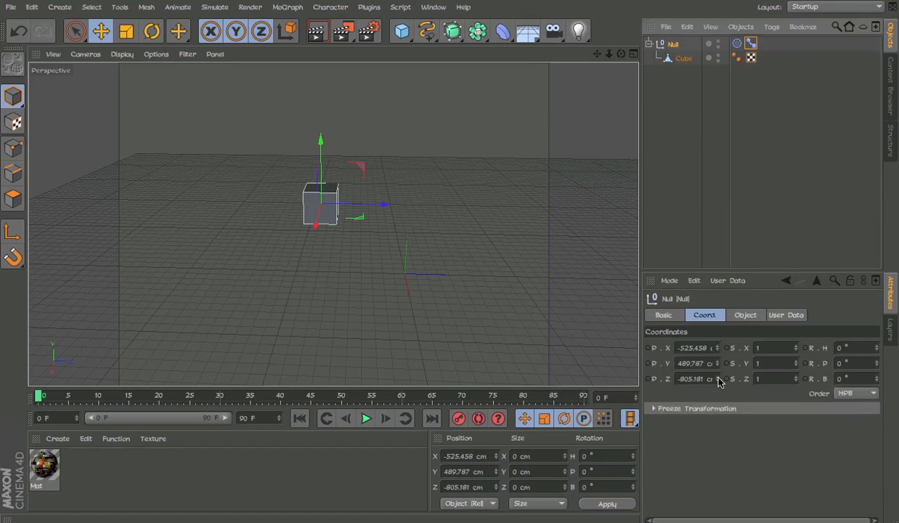
{"action": "left_click", "coordinate": [785, 315]}
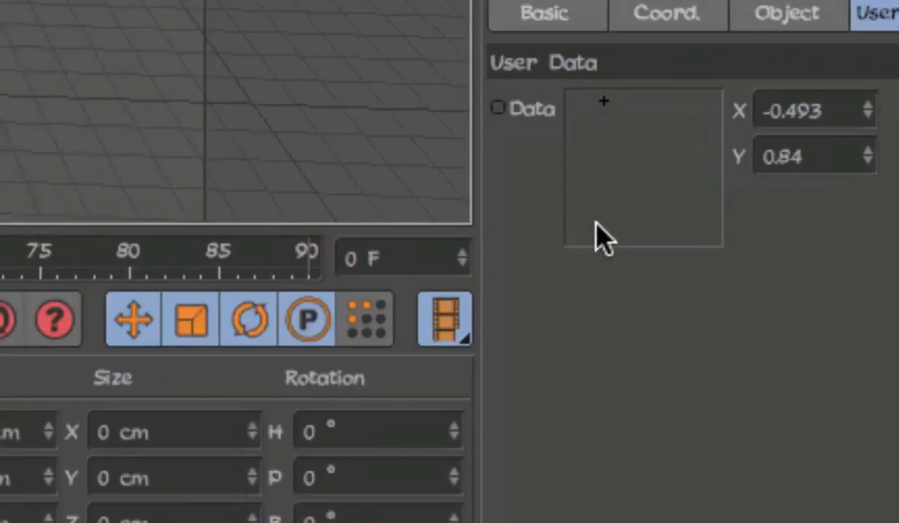
{"action": "left_click_drag", "start_coordinate": [598, 236], "coordinate": [561, 88]}
{"action": "mouse_move", "coordinate": [540, 5]}
{"action": "left_mouse_down"}
{"action": "mouse_move", "coordinate": [829, 6]}
{"action": "mouse_move", "coordinate": [727, 160]}
{"action": "left_mouse_up"}
{"action": "left_click_drag", "start_coordinate": [699, 238], "coordinate": [700, 255]}
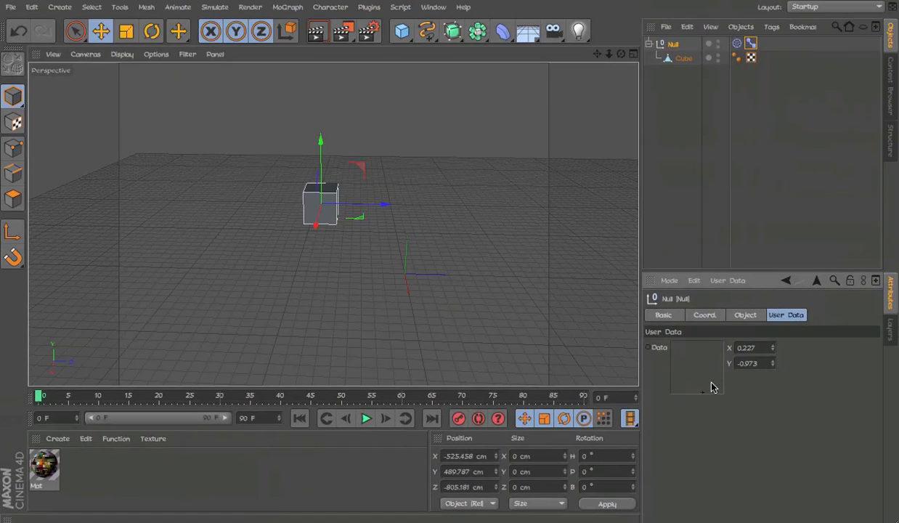
Set the Driver tag's driving parameter to Data.
{"action": "left_click", "coordinate": [736, 42]}
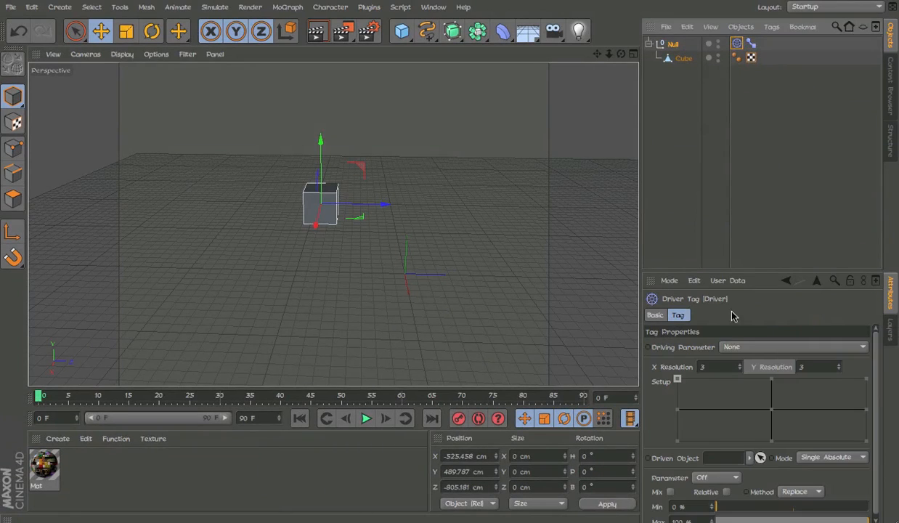
{"action": "left_click", "coordinate": [759, 347]}
{"action": "left_click", "coordinate": [727, 130]}
Move the Null's Data control to about X -1, Y -0.52 and reselect Data as the Driver tag's driving parameter.
{"action": "left_click", "coordinate": [673, 44]}
{"action": "left_click_drag", "start_coordinate": [697, 370], "coordinate": [604, 416]}
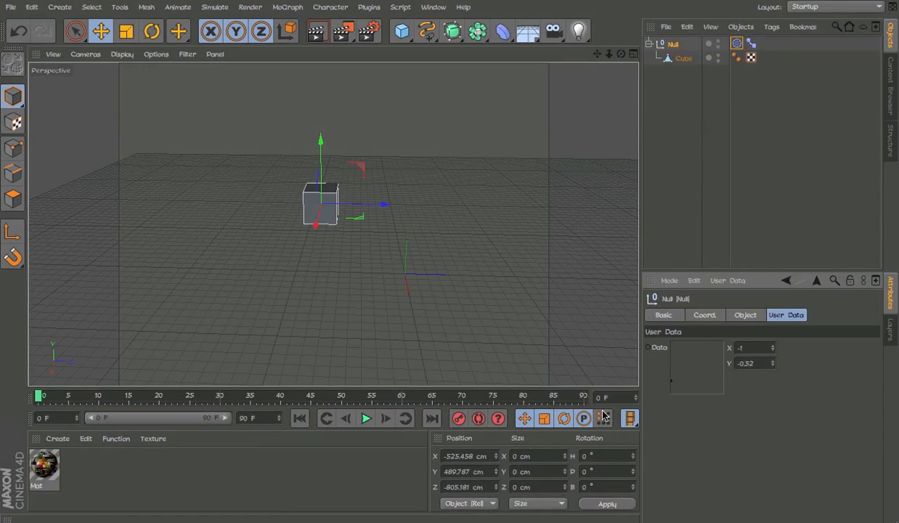
{"action": "left_click", "coordinate": [737, 43]}
{"action": "left_click", "coordinate": [766, 343]}
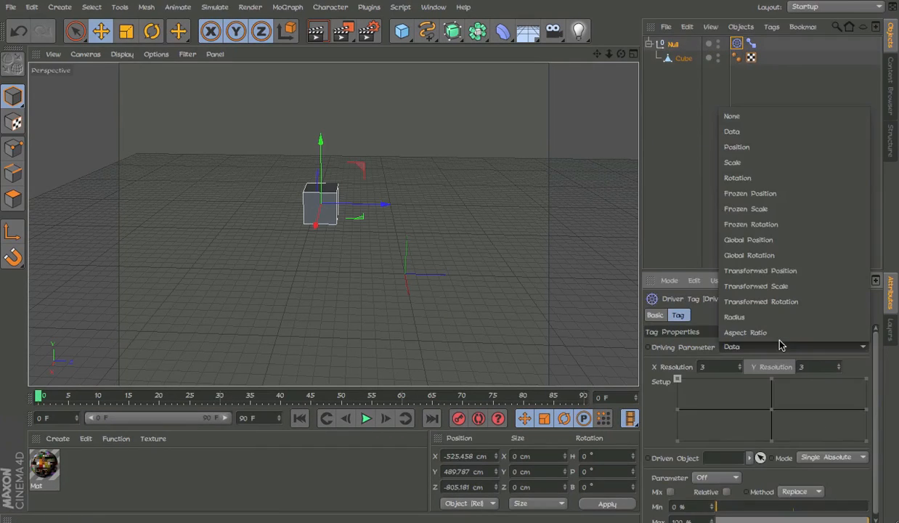
{"action": "left_click", "coordinate": [772, 134]}
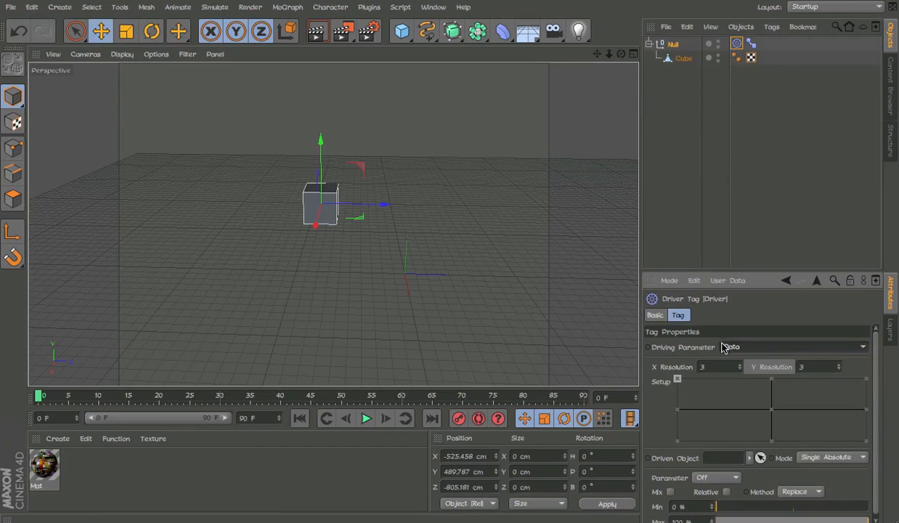
Try an X resolution of 5 for the Driver setup grid and return it to 3.
{"action": "left_click", "coordinate": [804, 368]}
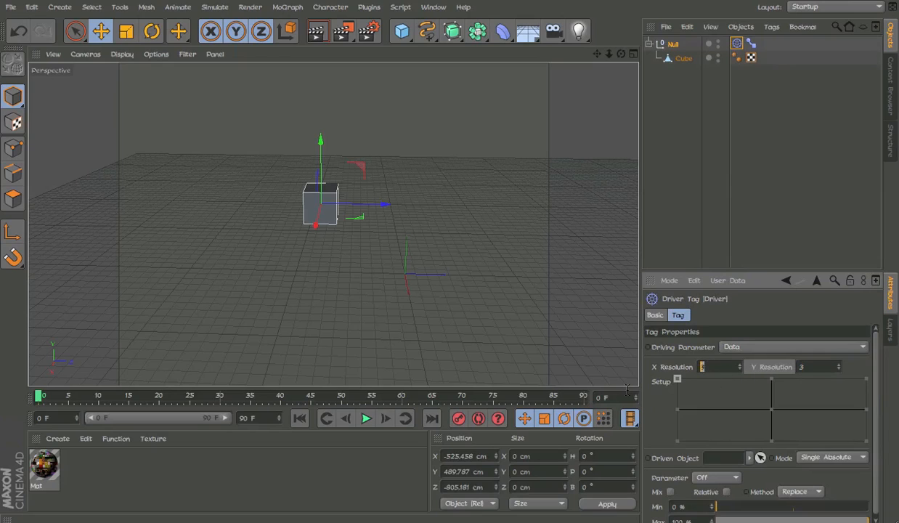
{"action": "type", "text": "5"}
{"action": "key", "text": "Return"}
{"action": "type", "text": "3"}
{"action": "key", "text": "Return"}
Assign the Pose Morph tag as the driven object and Pose.0 to the upper-left point of the setup grid.
{"action": "scroll", "coordinate": [675, 452], "scroll_direction": "down", "scroll_amount": 1}
{"action": "left_click_drag", "start_coordinate": [737, 57], "coordinate": [720, 454]}
{"action": "left_click_drag", "start_coordinate": [699, 399], "coordinate": [695, 389]}
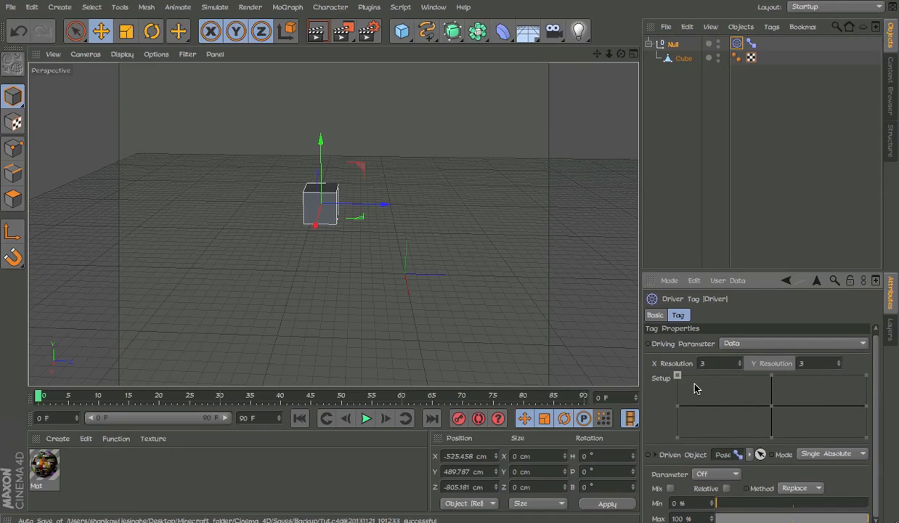
{"action": "left_click", "coordinate": [710, 475]}
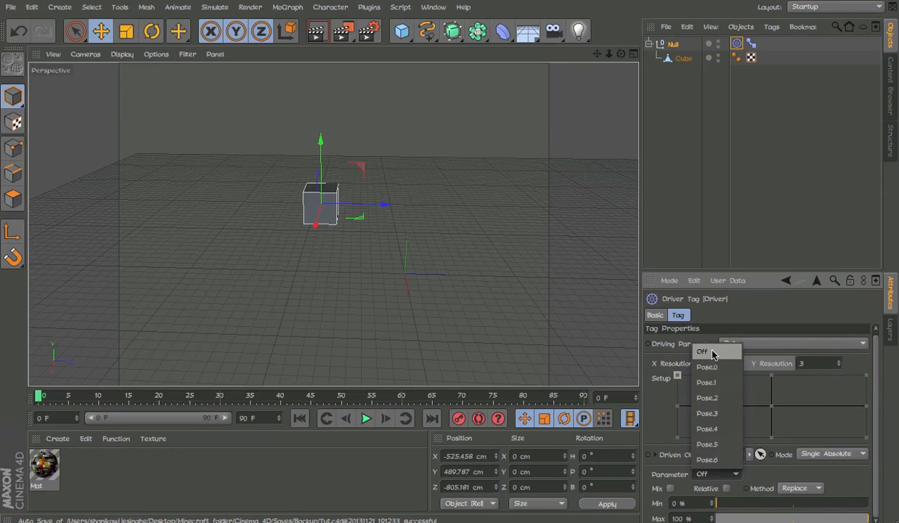
{"action": "left_click", "coordinate": [711, 370]}
Assign poses to the upper-middle and upper-right points of the setup grid, with Pose.3 at the upper-right.
{"action": "left_click", "coordinate": [770, 377]}
{"action": "left_click", "coordinate": [717, 475]}
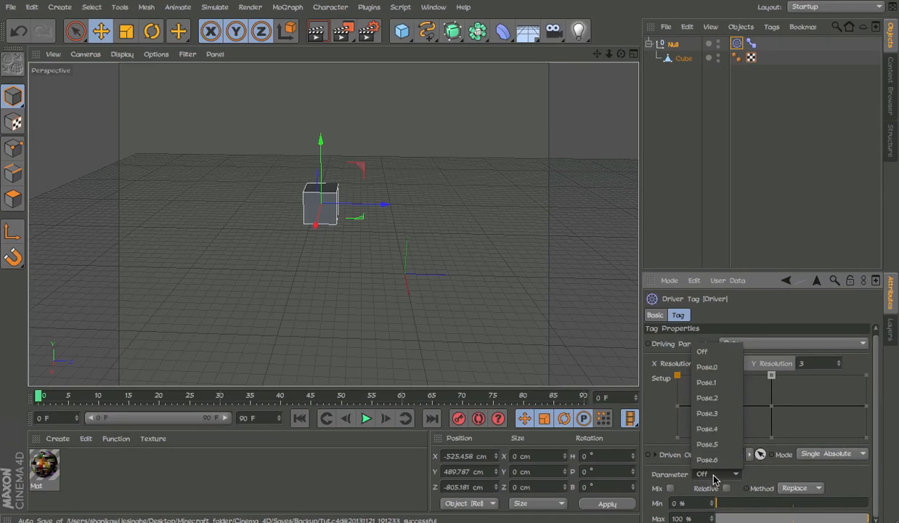
{"action": "left_click", "coordinate": [694, 373]}
{"action": "left_click", "coordinate": [718, 475]}
{"action": "left_click", "coordinate": [702, 399]}
Assign poses to the middle-left, lower-left and lower-middle grid points, with Pose.4 at the middle-left and Pose.5 at the lower-middle.
{"action": "left_click", "coordinate": [680, 401]}
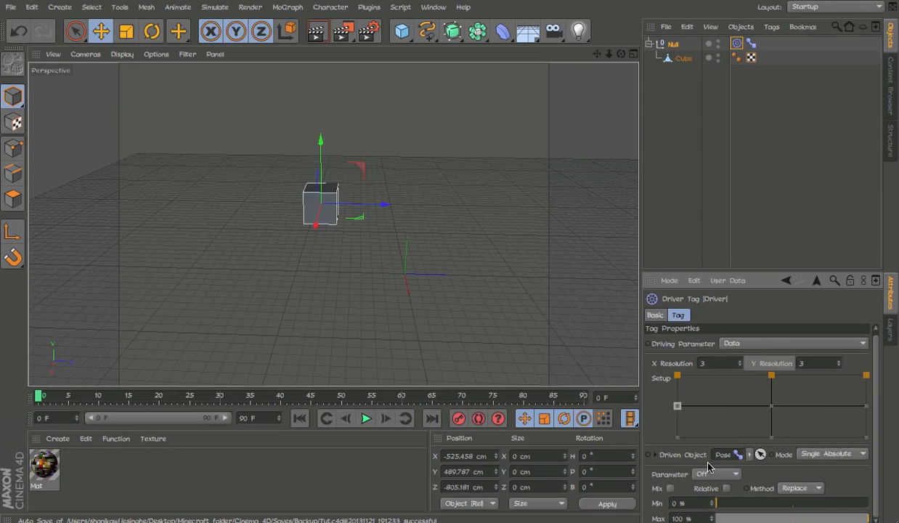
{"action": "left_click", "coordinate": [709, 475]}
{"action": "left_click", "coordinate": [711, 431]}
{"action": "left_click", "coordinate": [717, 473]}
{"action": "left_click", "coordinate": [702, 448]}
{"action": "left_click", "coordinate": [773, 406]}
{"action": "left_click", "coordinate": [717, 473]}
{"action": "left_click", "coordinate": [708, 447]}
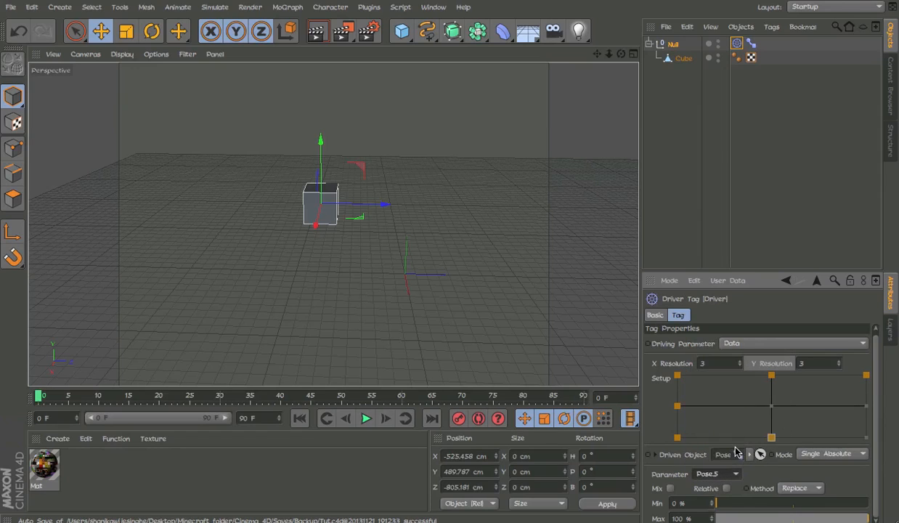
Assign Pose.1 to the lower-right grid point, leave the middle-right point off and review the assigned points.
{"action": "left_click", "coordinate": [865, 436]}
{"action": "left_click", "coordinate": [708, 475]}
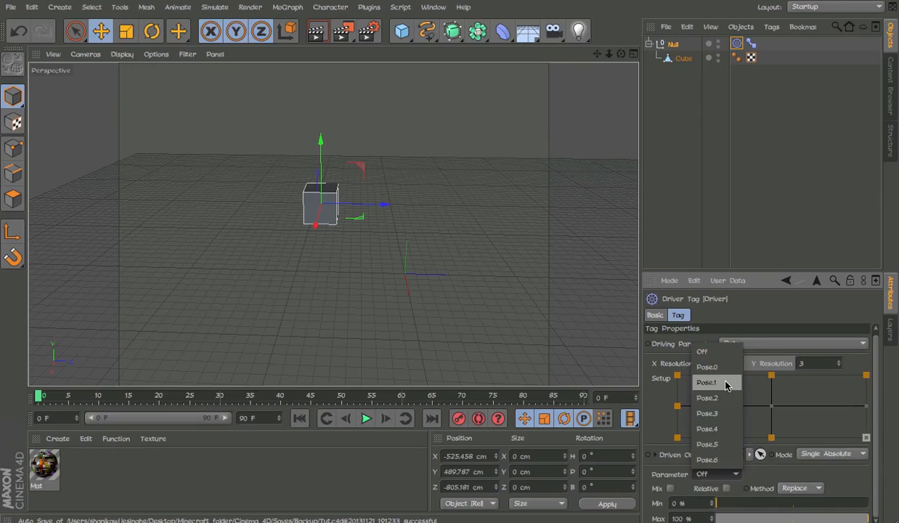
{"action": "left_click", "coordinate": [728, 381]}
{"action": "left_click", "coordinate": [848, 414]}
{"action": "left_click", "coordinate": [715, 473]}
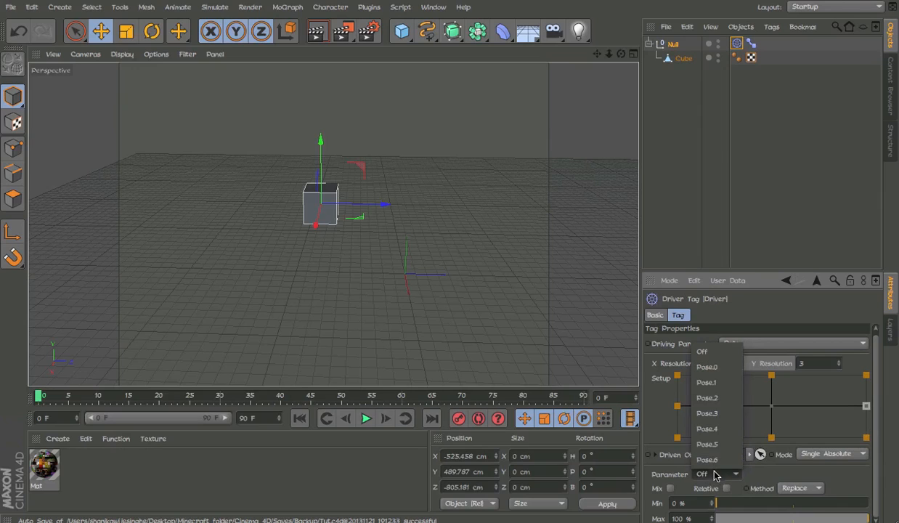
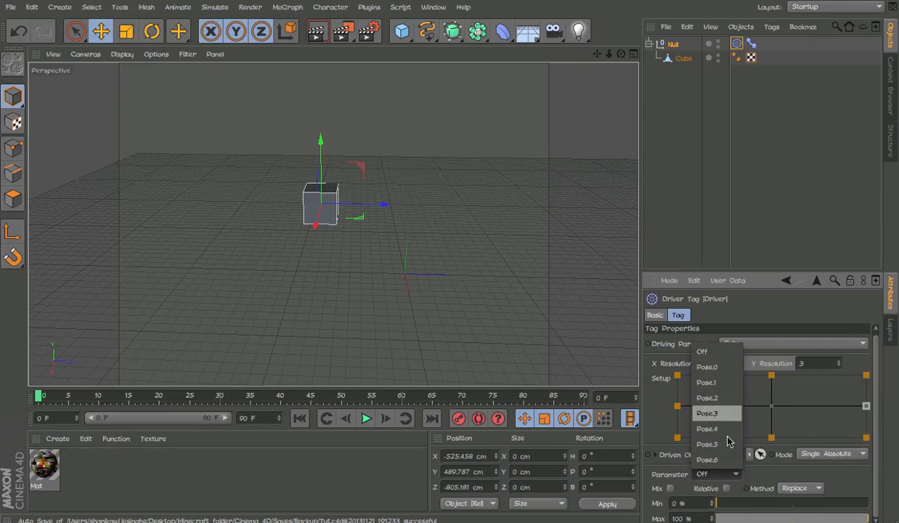
{"action": "left_click", "coordinate": [866, 432]}
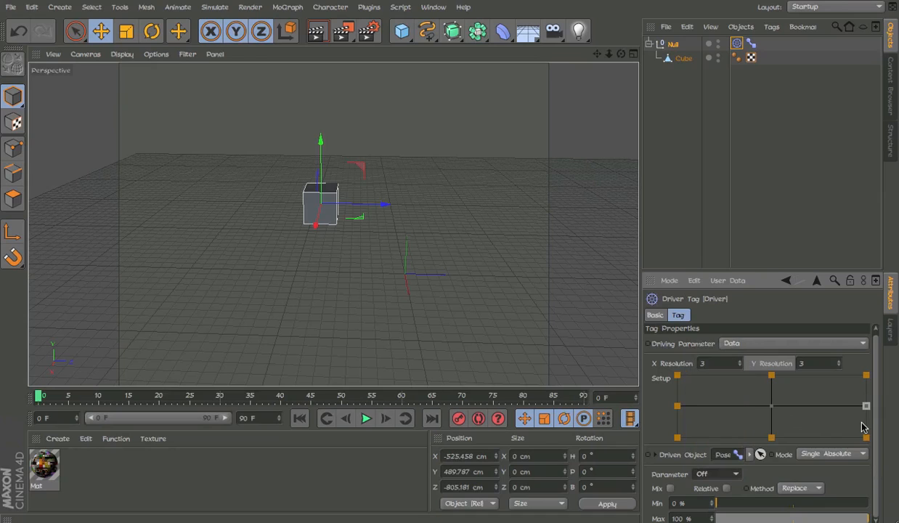
{"action": "left_click", "coordinate": [865, 436]}
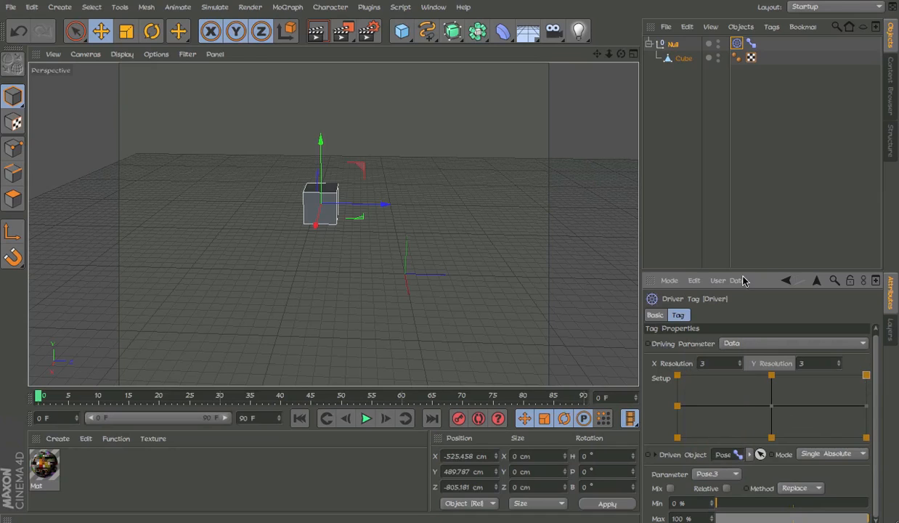
Try moving the Null's Data control to about X -1, Y 0.947, undo that move and move the control again.
{"action": "left_click", "coordinate": [728, 82]}
{"action": "left_click", "coordinate": [687, 27]}
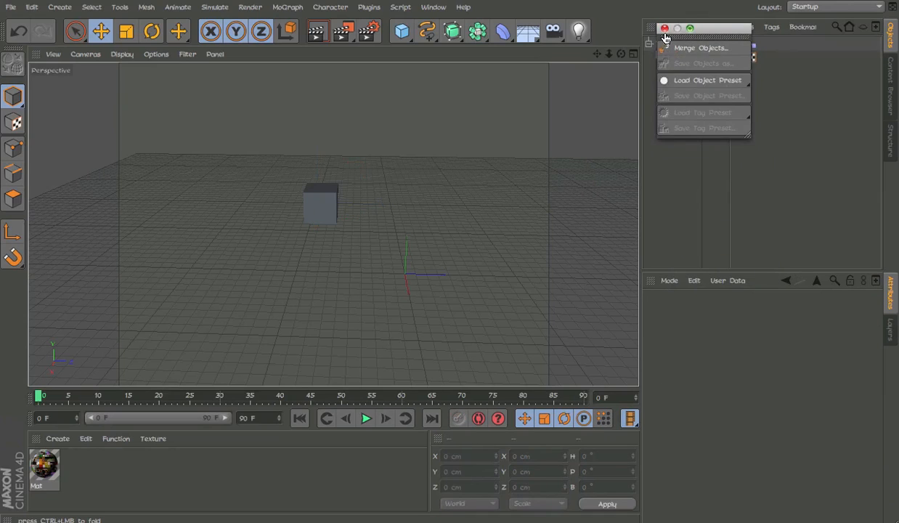
{"action": "left_click", "coordinate": [665, 28]}
{"action": "left_click", "coordinate": [673, 45]}
{"action": "left_click_drag", "start_coordinate": [690, 361], "coordinate": [646, 352]}
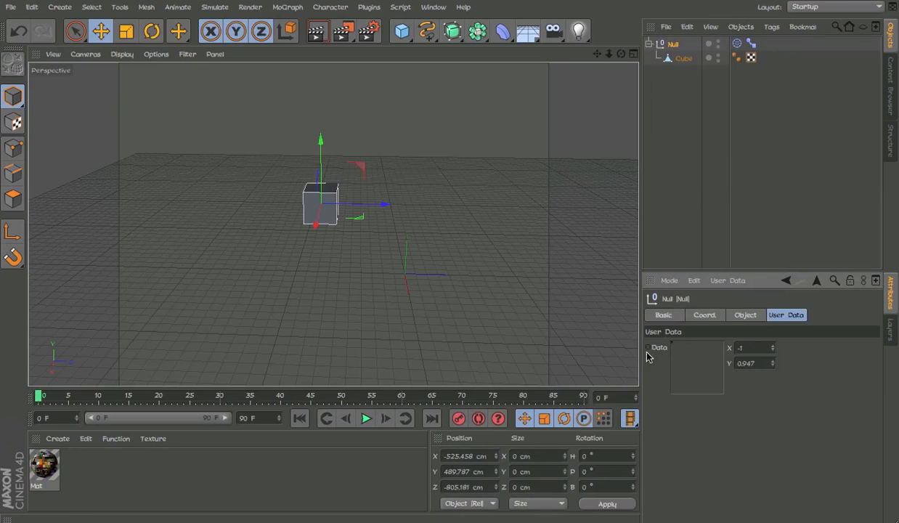
{"action": "key", "text": "ctrl+z"}
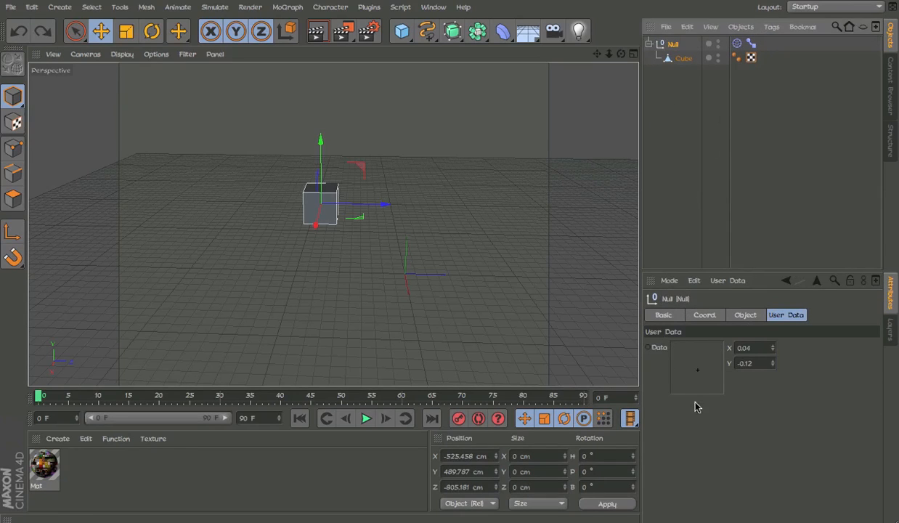
{"action": "left_click_drag", "start_coordinate": [697, 388], "coordinate": [716, 284]}
Switch the Pose Morph tag to Animate mode and test the driven poses with the Null's Data control.
{"action": "left_click", "coordinate": [753, 43]}
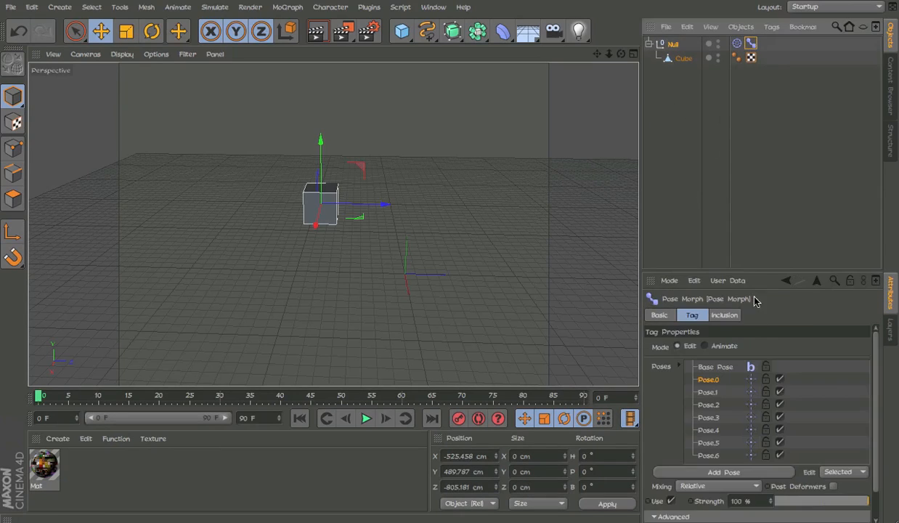
{"action": "left_click", "coordinate": [725, 347]}
{"action": "left_click", "coordinate": [644, 43]}
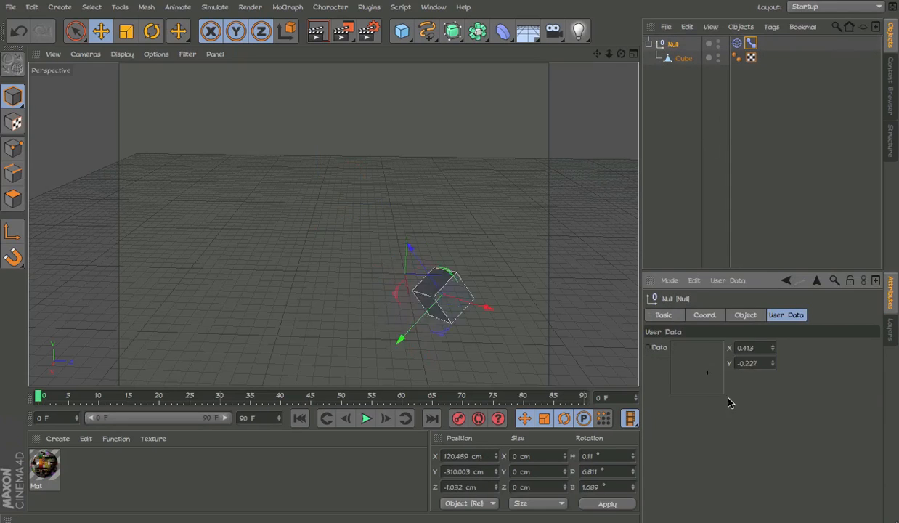
{"action": "left_click_drag", "start_coordinate": [730, 403], "coordinate": [699, 372]}
{"action": "right_click_drag", "start_coordinate": [397, 226], "coordinate": [416, 360], "text": "alt"}
{"action": "middle_click_drag", "start_coordinate": [446, 231], "coordinate": [429, 188], "text": "alt"}
{"action": "right_click_drag", "start_coordinate": [429, 188], "coordinate": [678, 140], "text": "alt"}
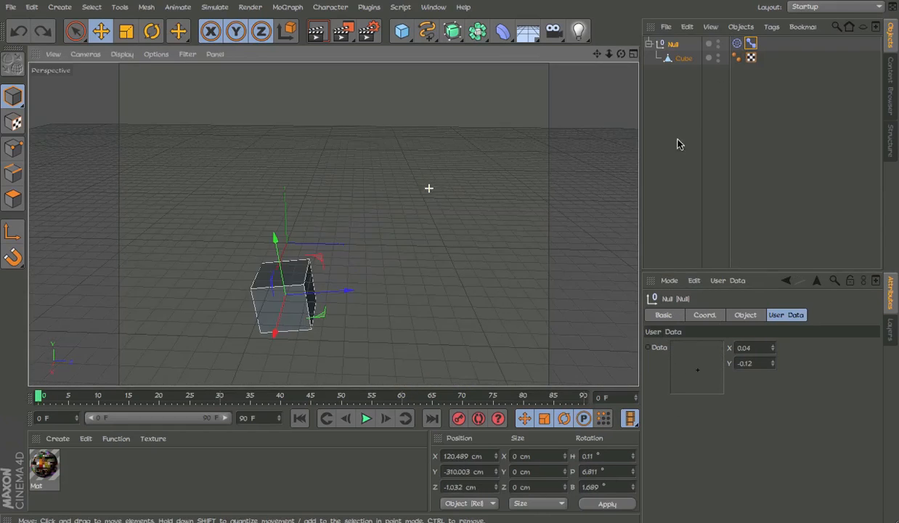
Centre the Cube at the world origin by setting its world position to 0 cm on X, Y and Z.
{"action": "left_click", "coordinate": [683, 59]}
{"action": "left_click", "coordinate": [456, 504]}
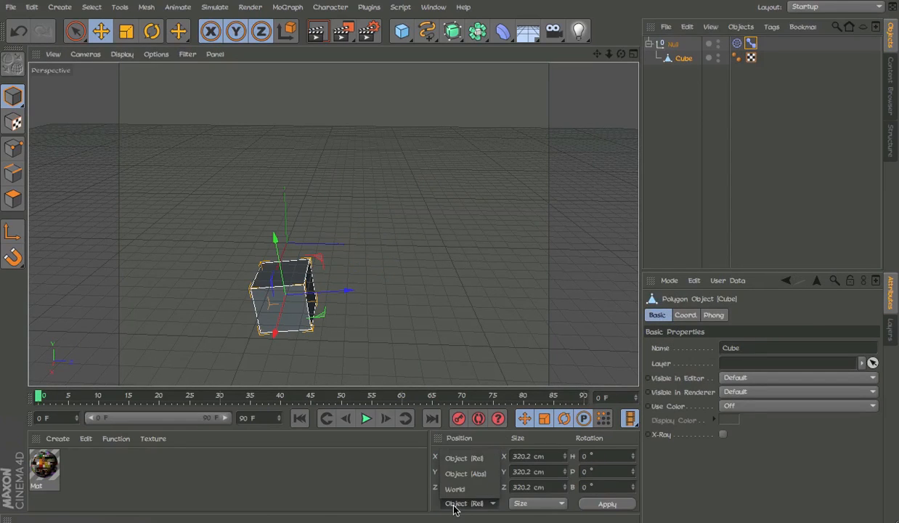
{"action": "left_click", "coordinate": [455, 489]}
{"action": "double_click", "coordinate": [460, 457]}
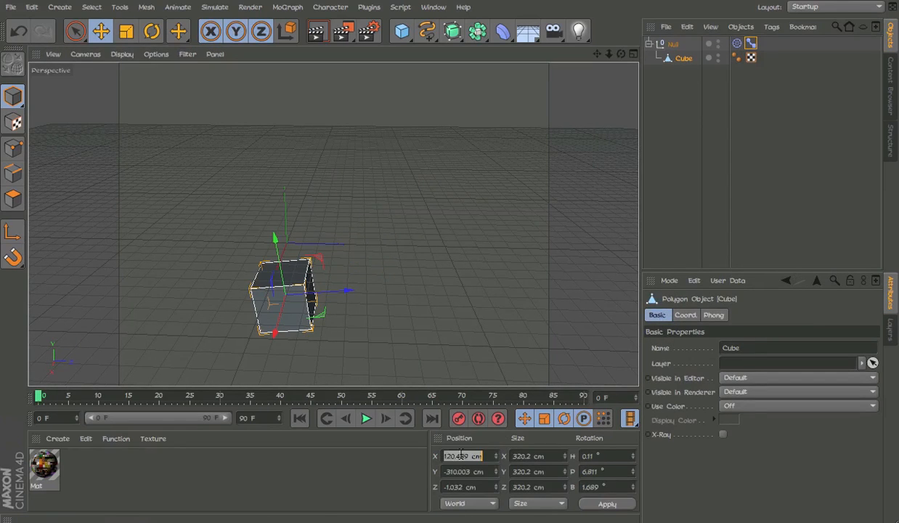
{"action": "type", "text": "0"}
{"action": "key", "text": "Tab"}
{"action": "type", "text": "0"}
{"action": "key", "text": "Tab"}
{"action": "type", "text": "0"}
{"action": "key", "text": "Return"}
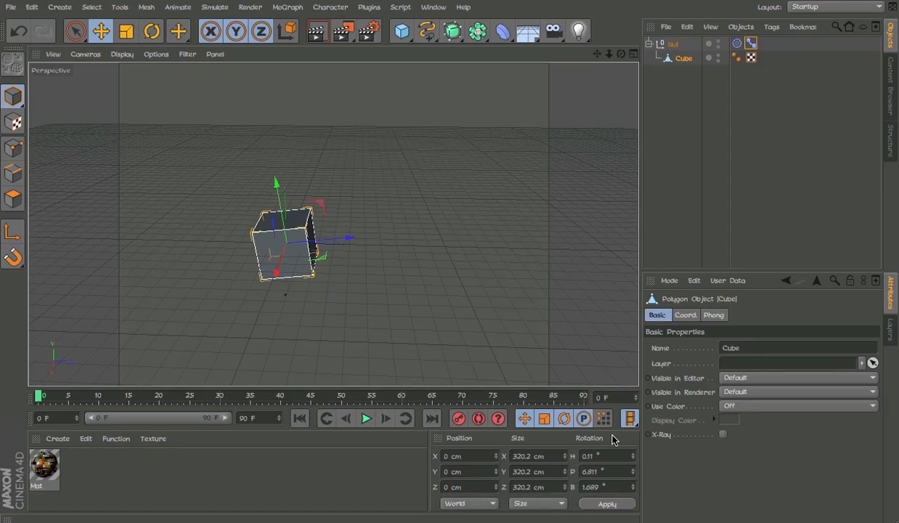
Reset the Cube's world rotation to 0° for H, P and B.
{"action": "type", "text": "0"}
{"action": "key", "text": "Tab"}
{"action": "type", "text": "0"}
{"action": "key", "text": "Tab"}
{"action": "type", "text": "0"}
{"action": "key", "text": "Return"}
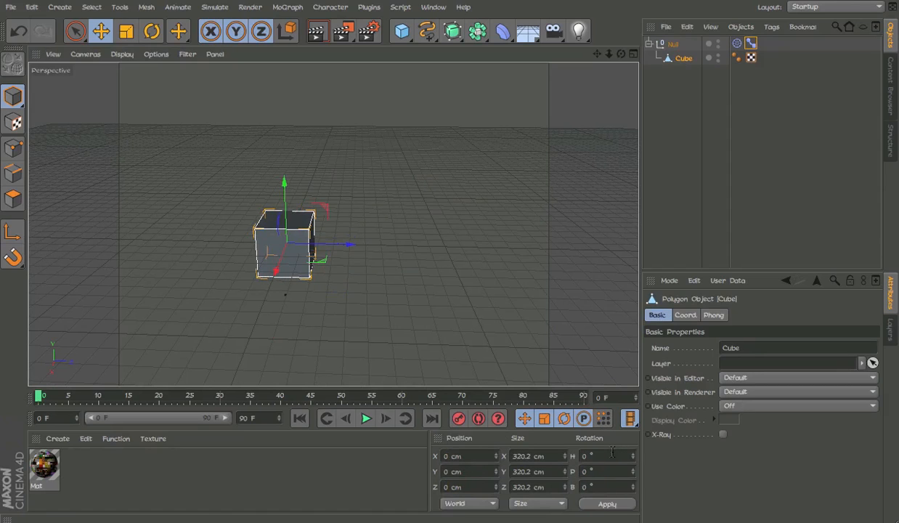
Rotate the Cube freehand to about H 2.3°, P 6°, B 0.2°, then try moving it away and undo that move.
{"action": "key", "text": "r"}
{"action": "mouse_move", "coordinate": [466, 227]}
{"action": "left_mouse_down"}
{"action": "mouse_move", "coordinate": [475, 197]}
{"action": "mouse_move", "coordinate": [468, 220]}
{"action": "left_mouse_up"}
{"action": "key", "text": "e"}
{"action": "left_click_drag", "start_coordinate": [622, 164], "coordinate": [430, 128]}
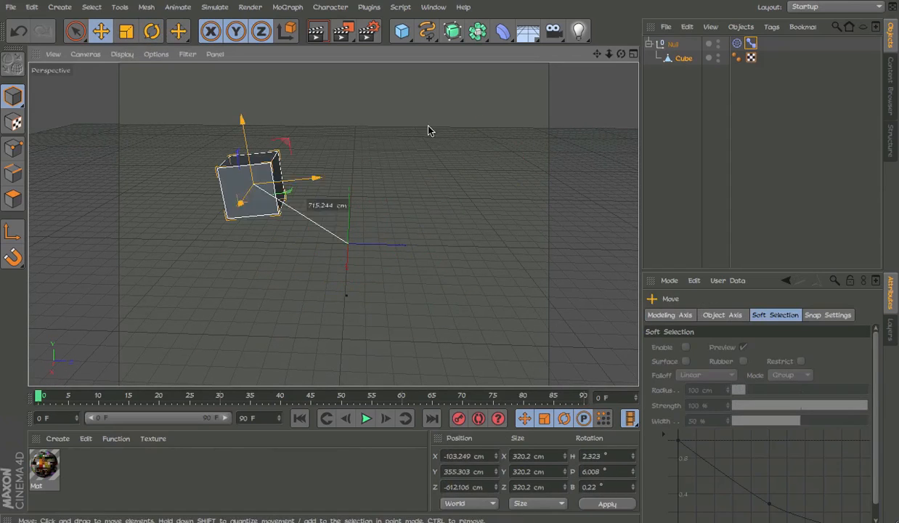
{"action": "key", "text": "ctrl+z"}
Switch the Null's Pose Morph tag to Edit mode and enable Hierarchy in its mixing options.
{"action": "left_click", "coordinate": [667, 45]}
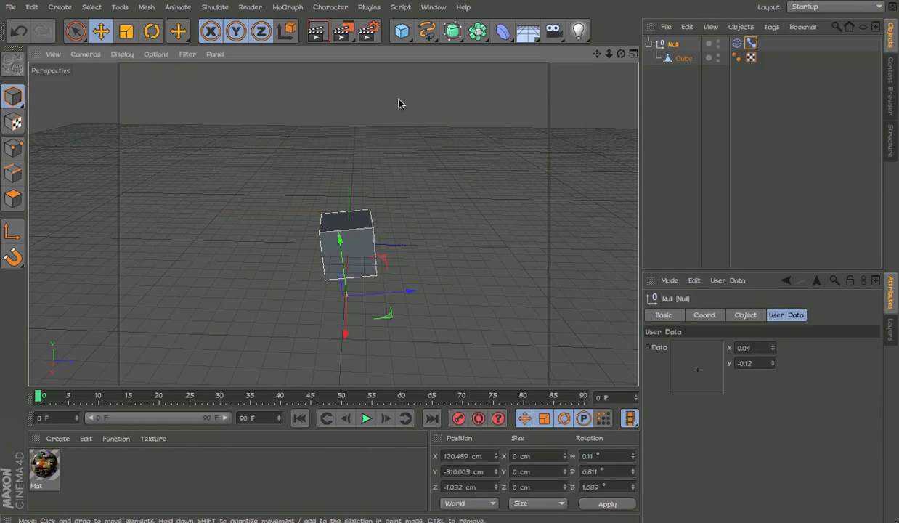
{"action": "left_click", "coordinate": [751, 45]}
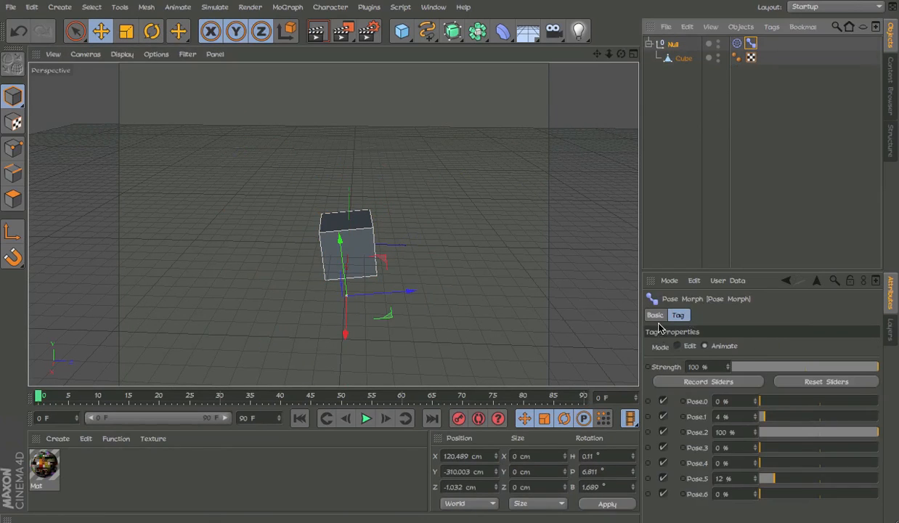
{"action": "left_click", "coordinate": [656, 317]}
{"action": "left_click", "coordinate": [678, 315]}
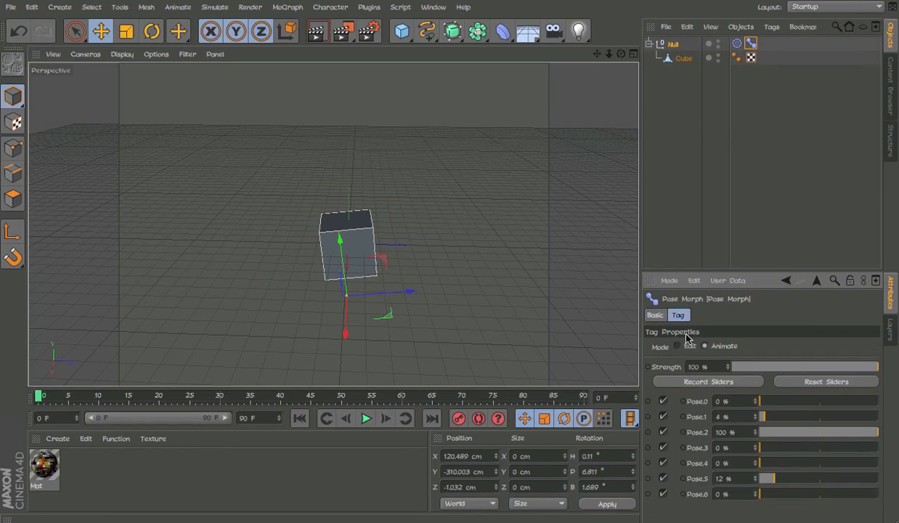
{"action": "left_click", "coordinate": [656, 315]}
{"action": "left_click", "coordinate": [676, 316]}
{"action": "left_click", "coordinate": [685, 345]}
{"action": "left_click", "coordinate": [656, 315]}
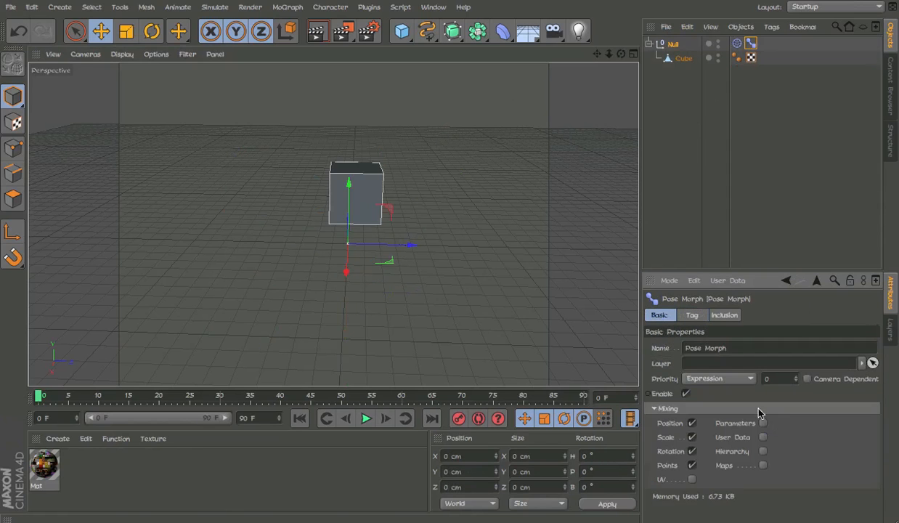
{"action": "left_click", "coordinate": [763, 451]}
Try moving the Cube while the Pose Morph tag is in Edit mode, and undo the move.
{"action": "left_click", "coordinate": [357, 203]}
{"action": "left_click", "coordinate": [379, 198]}
{"action": "left_click_drag", "start_coordinate": [397, 218], "coordinate": [446, 217]}
{"action": "key", "text": "ctrl+z"}
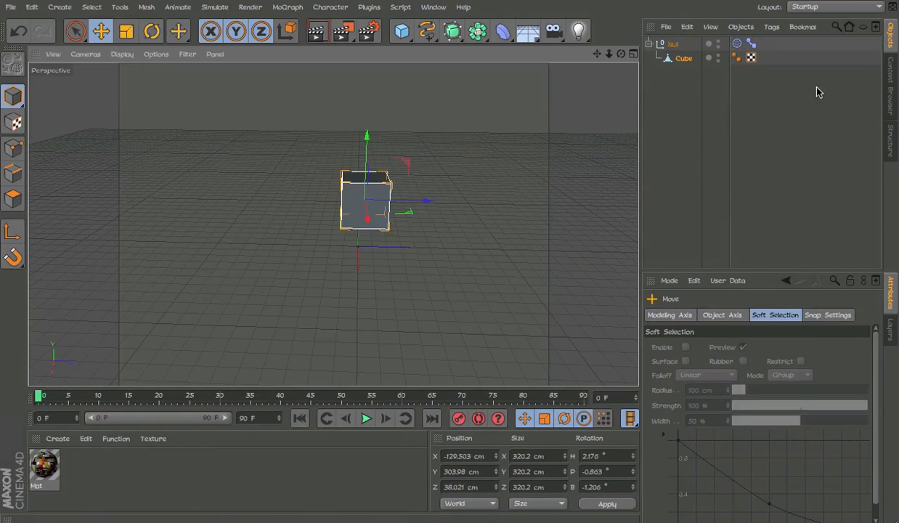
Return the Null's Pose Morph tag to Animate mode and select the Cube in the scene.
{"action": "left_click", "coordinate": [683, 45]}
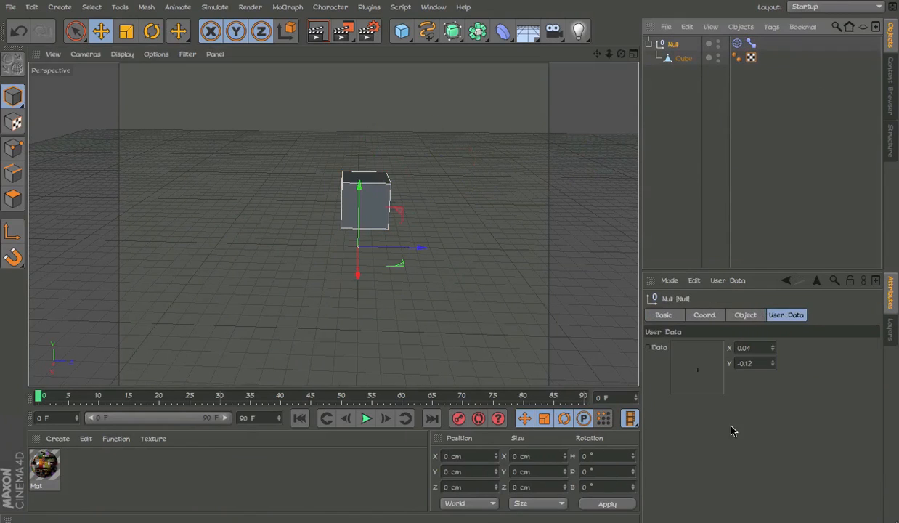
{"action": "left_click", "coordinate": [751, 43]}
{"action": "left_click", "coordinate": [695, 317]}
{"action": "left_click", "coordinate": [732, 347]}
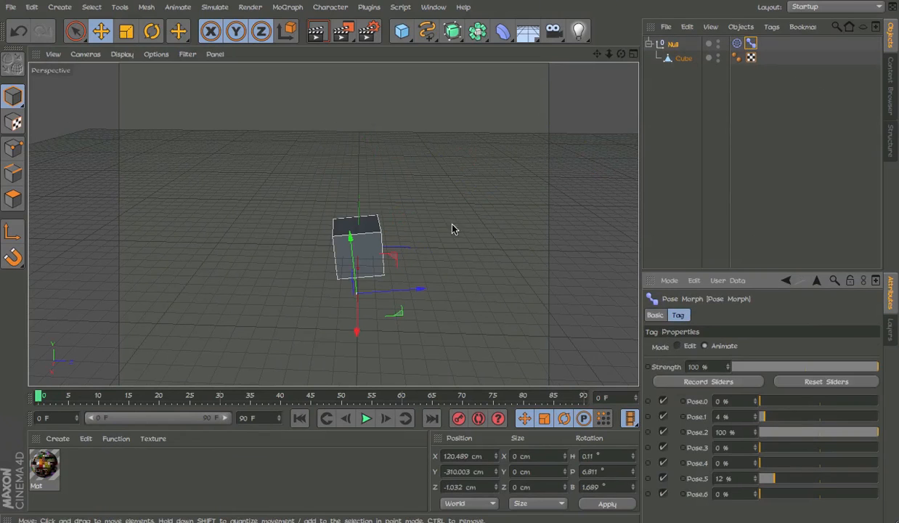
{"action": "left_click", "coordinate": [345, 242]}
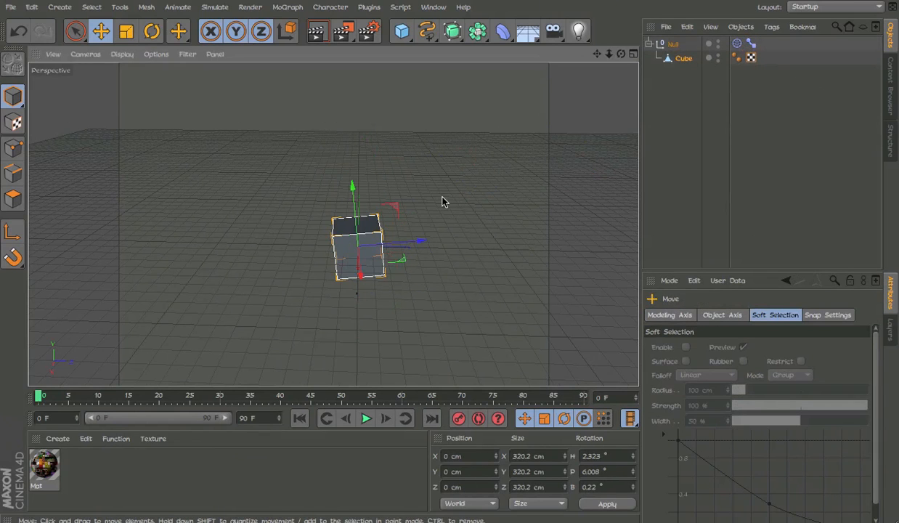
{"action": "scroll", "coordinate": [442, 198], "scroll_direction": "down", "scroll_amount": 5}
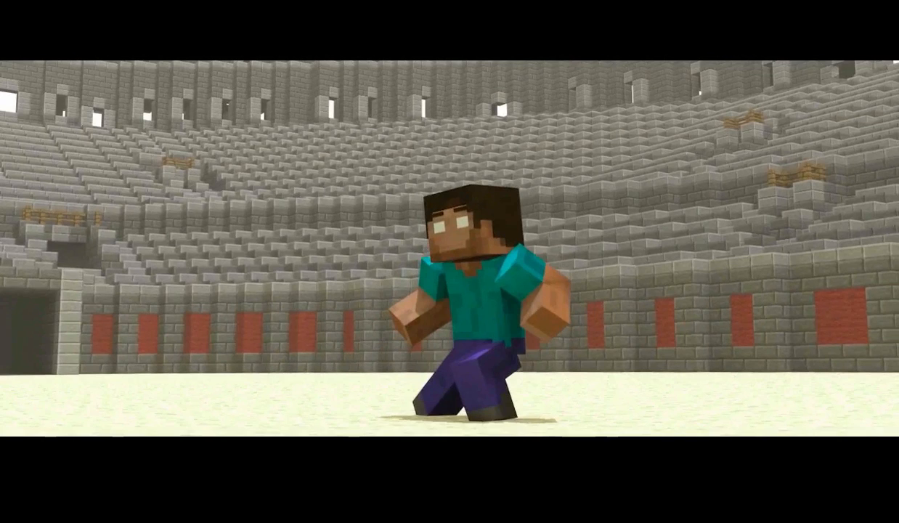
{"action": "left_click_drag", "start_coordinate": [632, 307], "coordinate": [468, 455]}
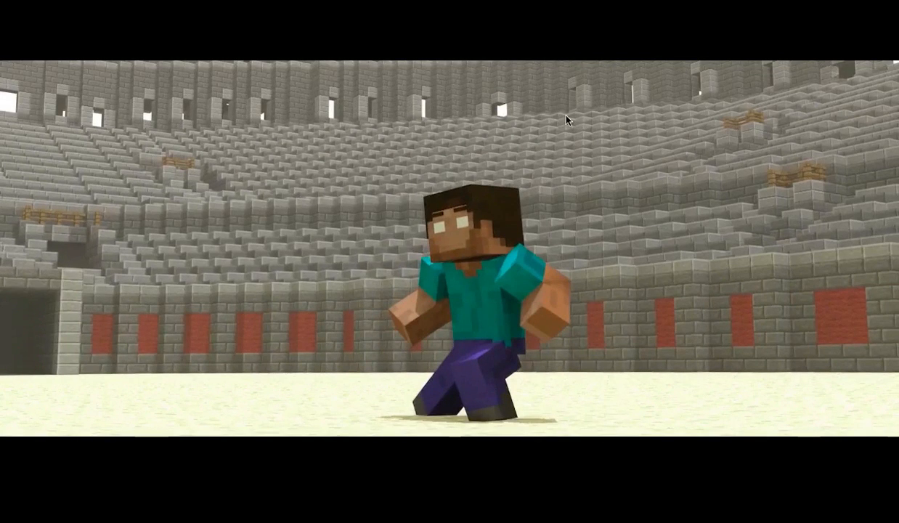